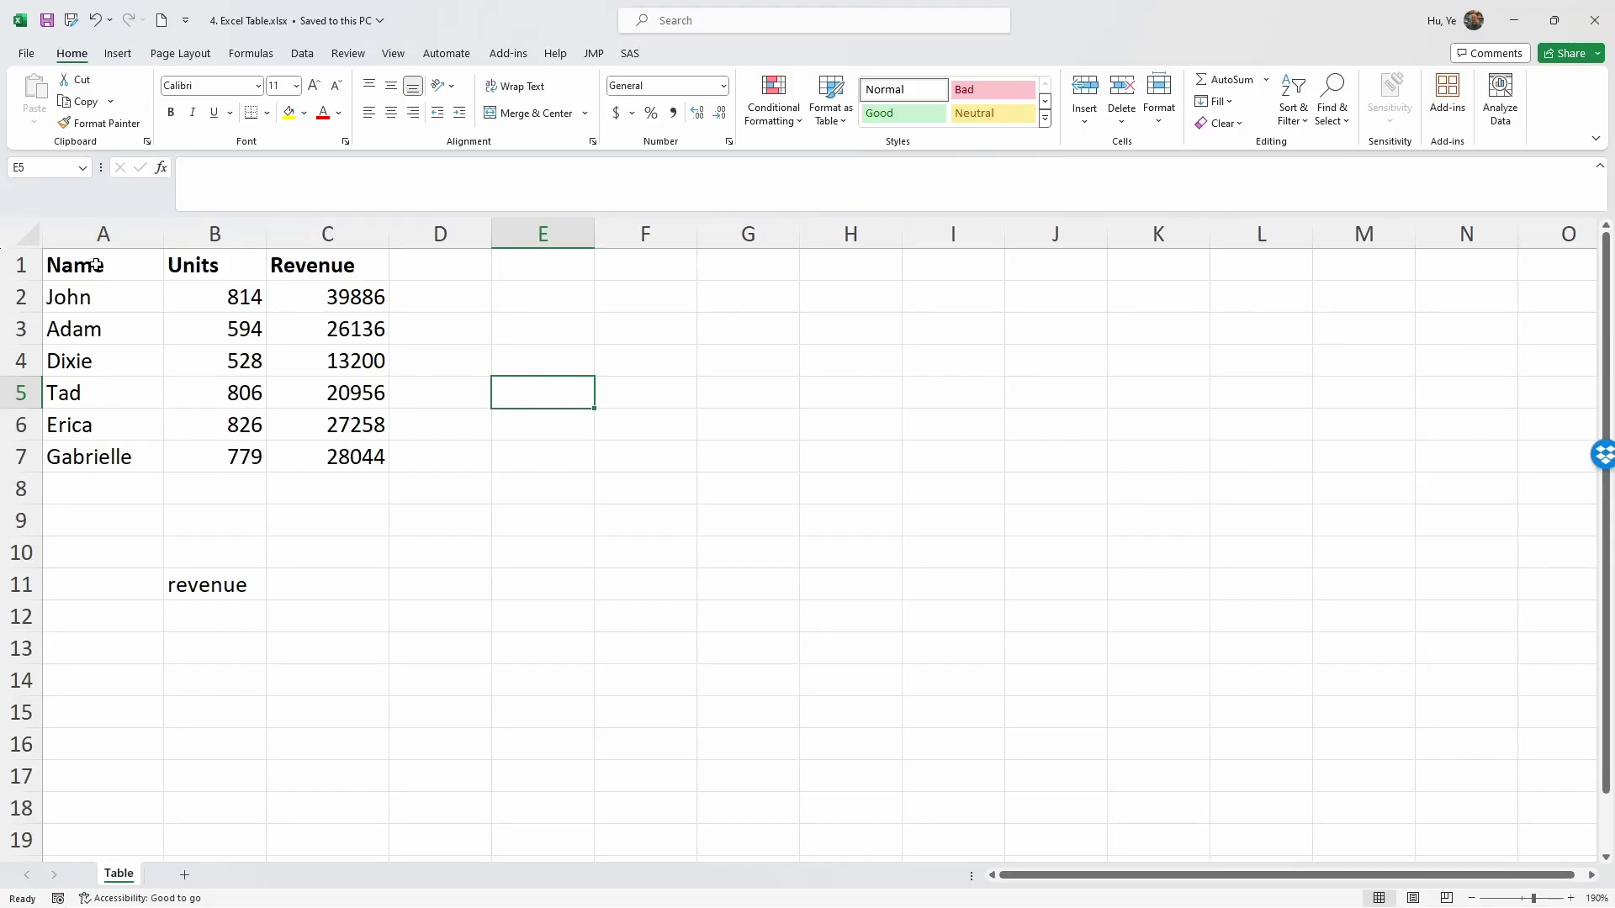
Select the sales data range A1:C7.
left_click(97, 265)
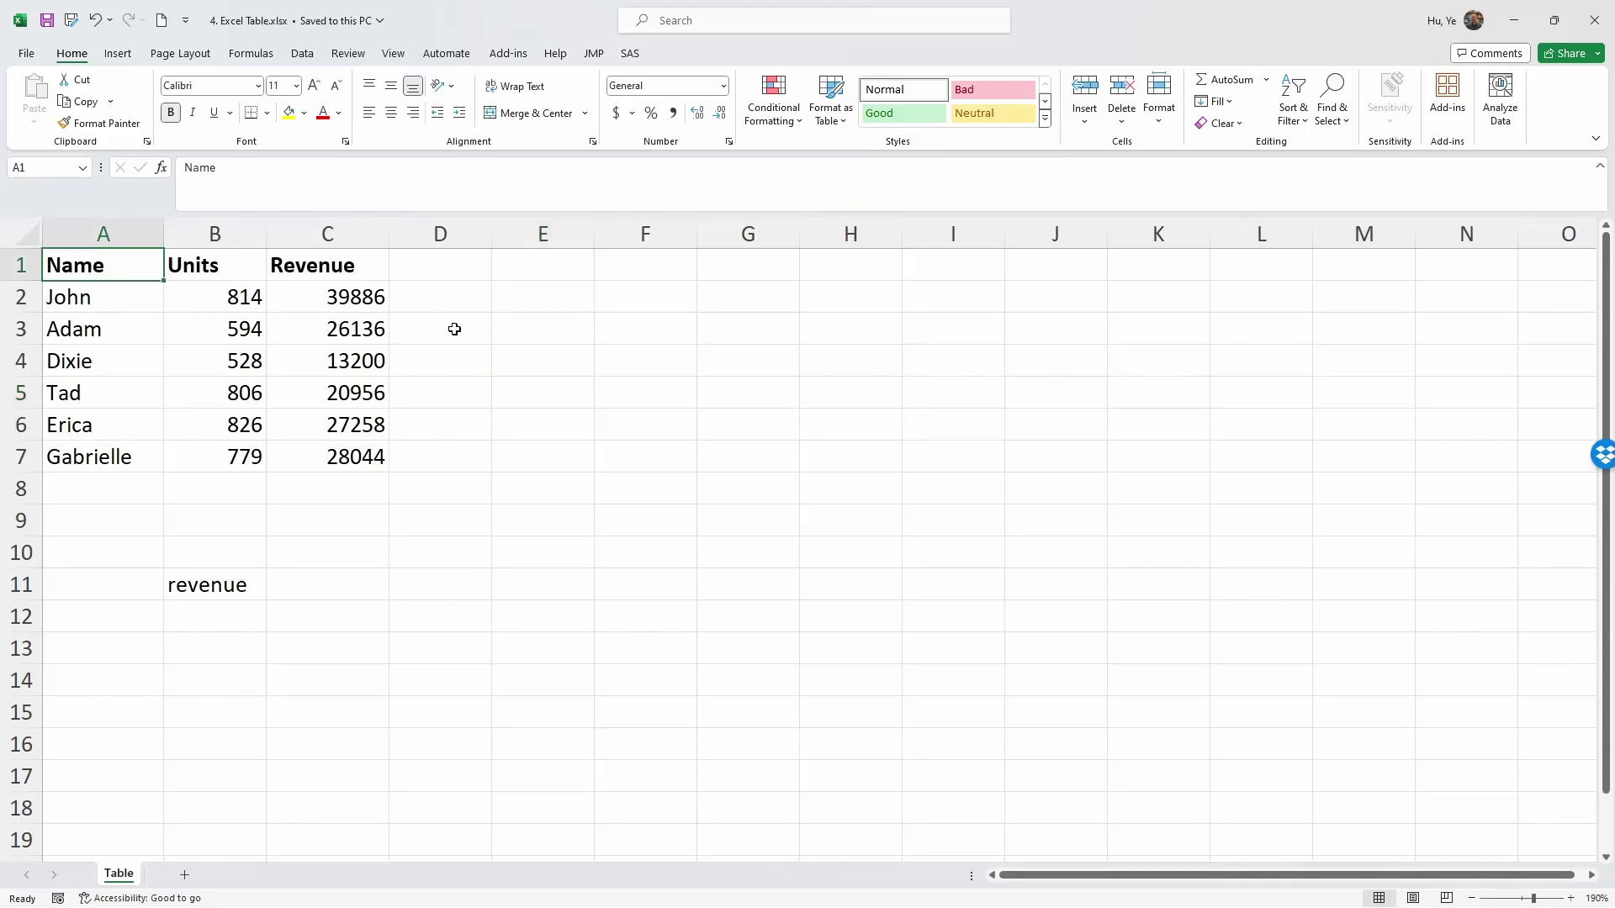
left_click(234, 296)
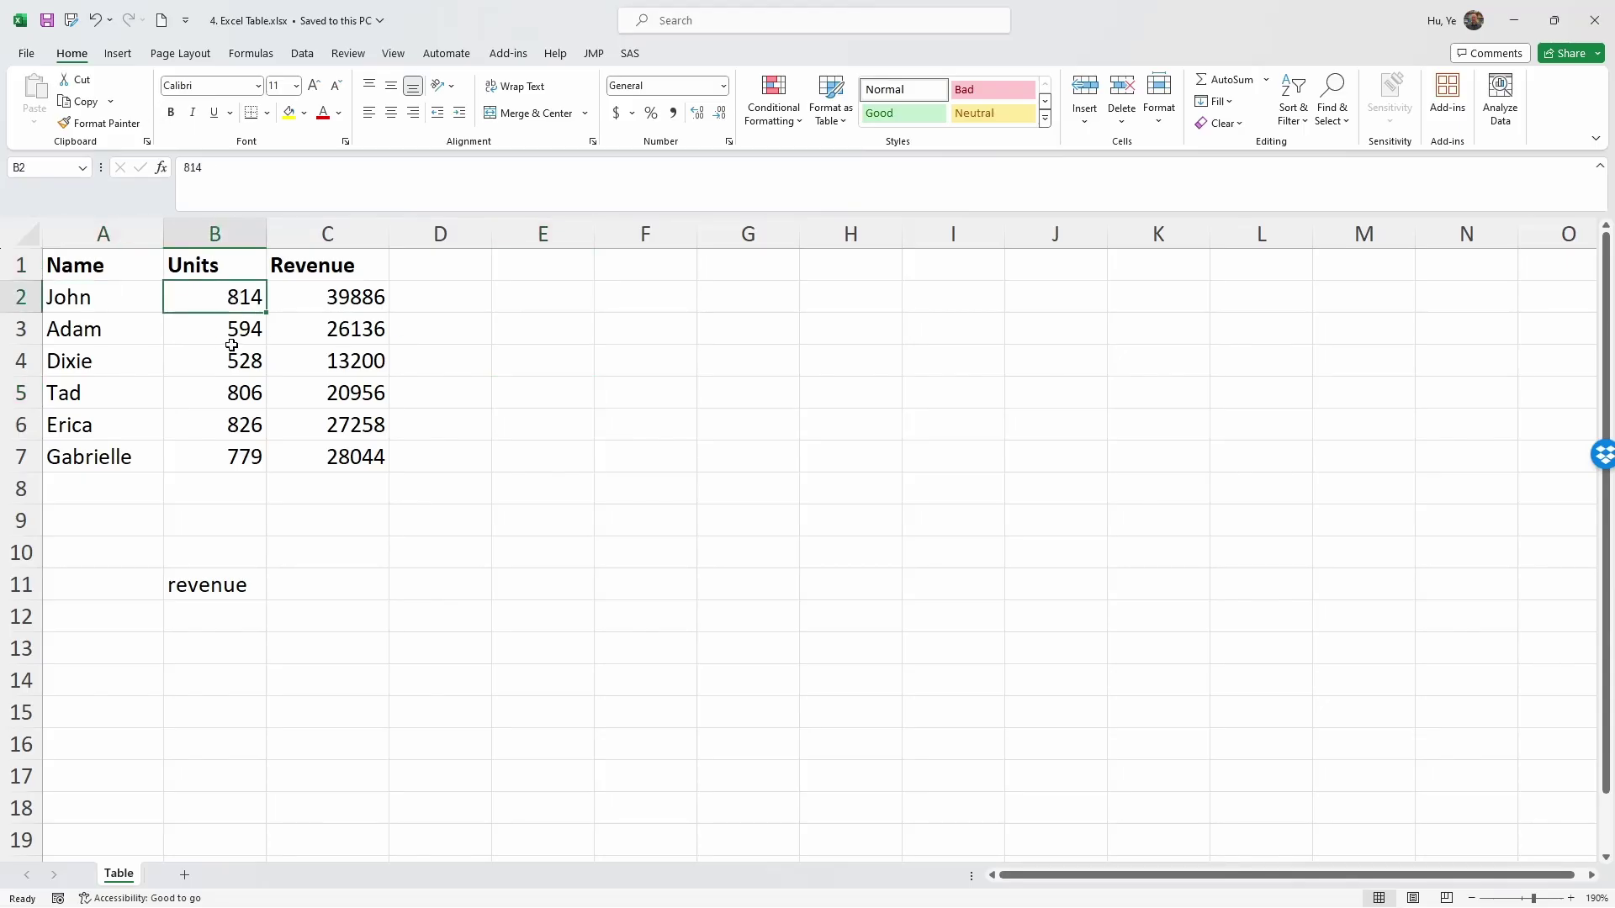
left_click_drag(109, 265, 332, 460)
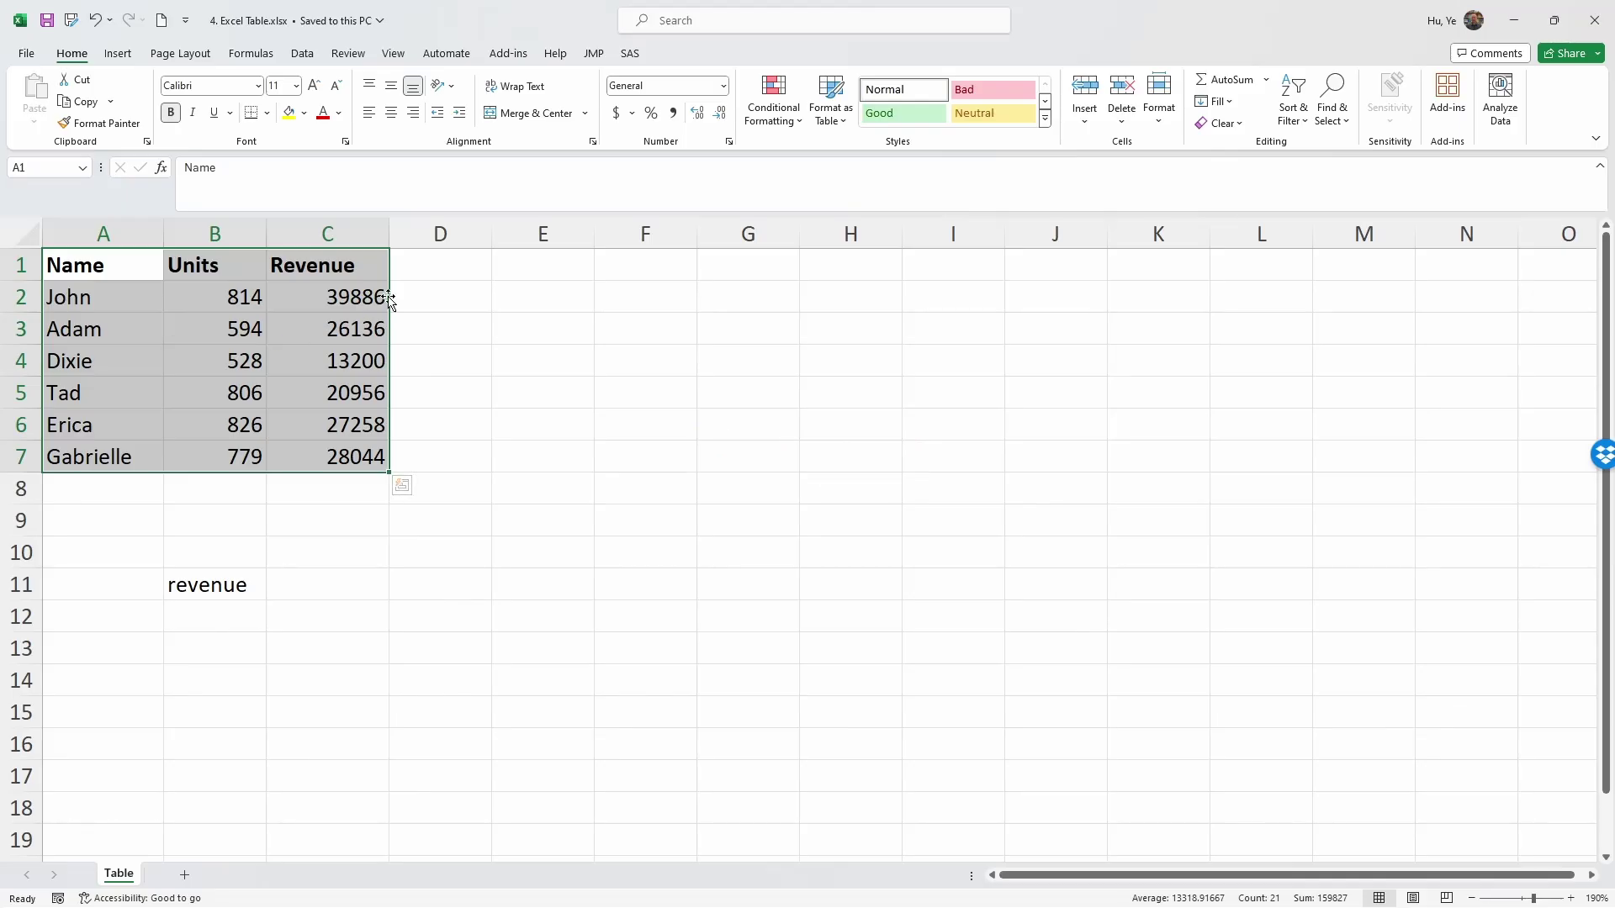
Try a revenue-per-unit formula =C2/B2 in D2, then clear it.
left_click(426, 295)
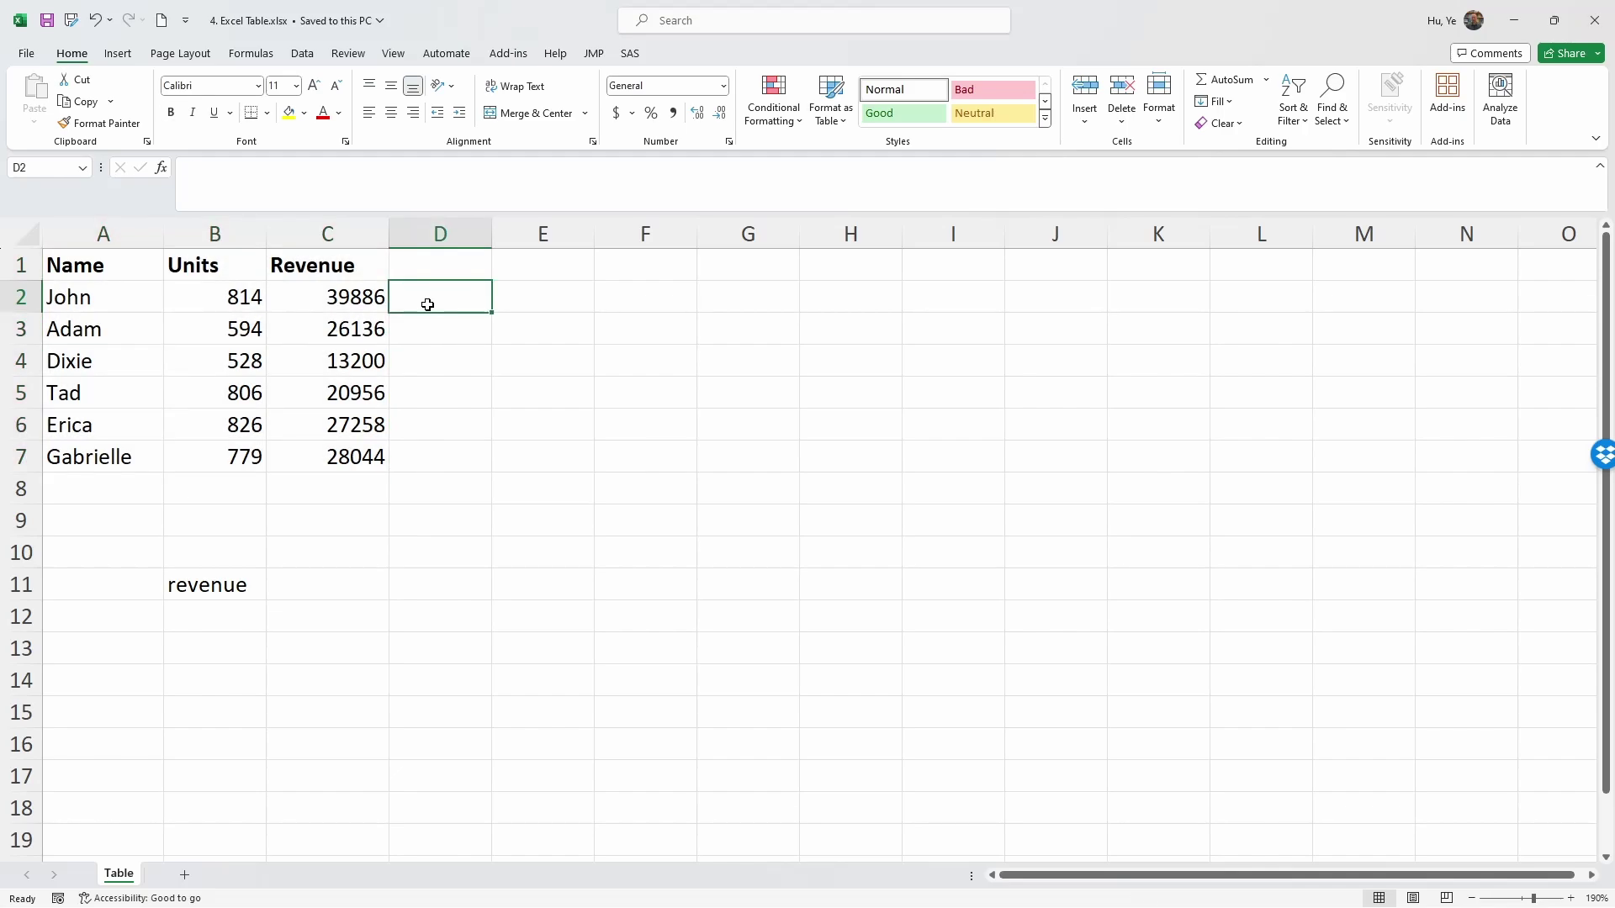
type("=")
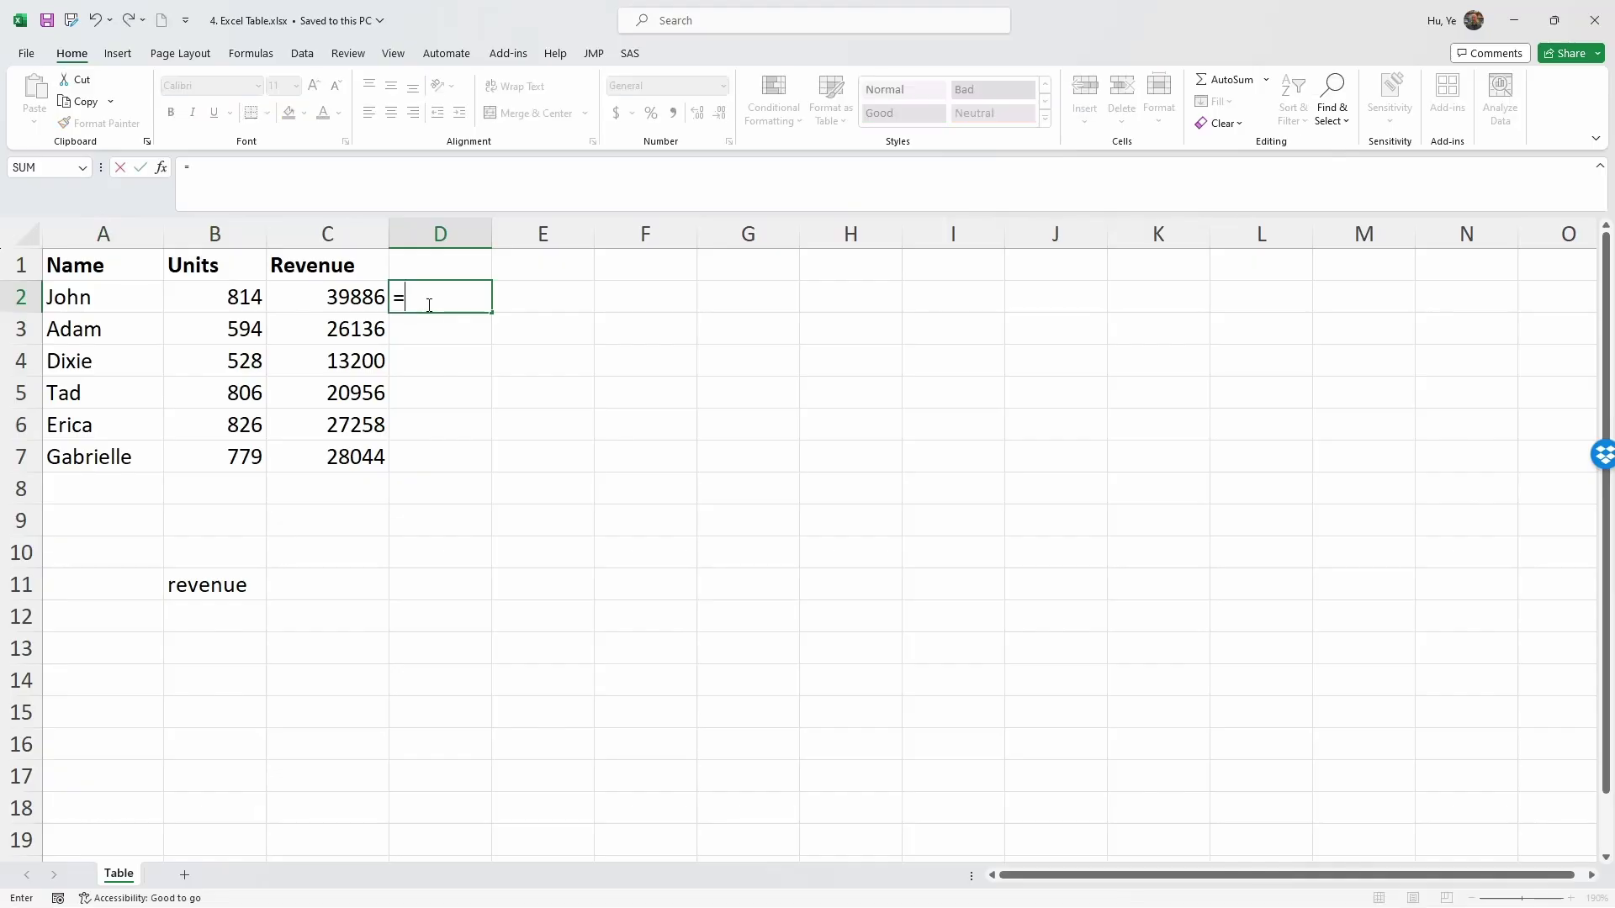
key("Left")
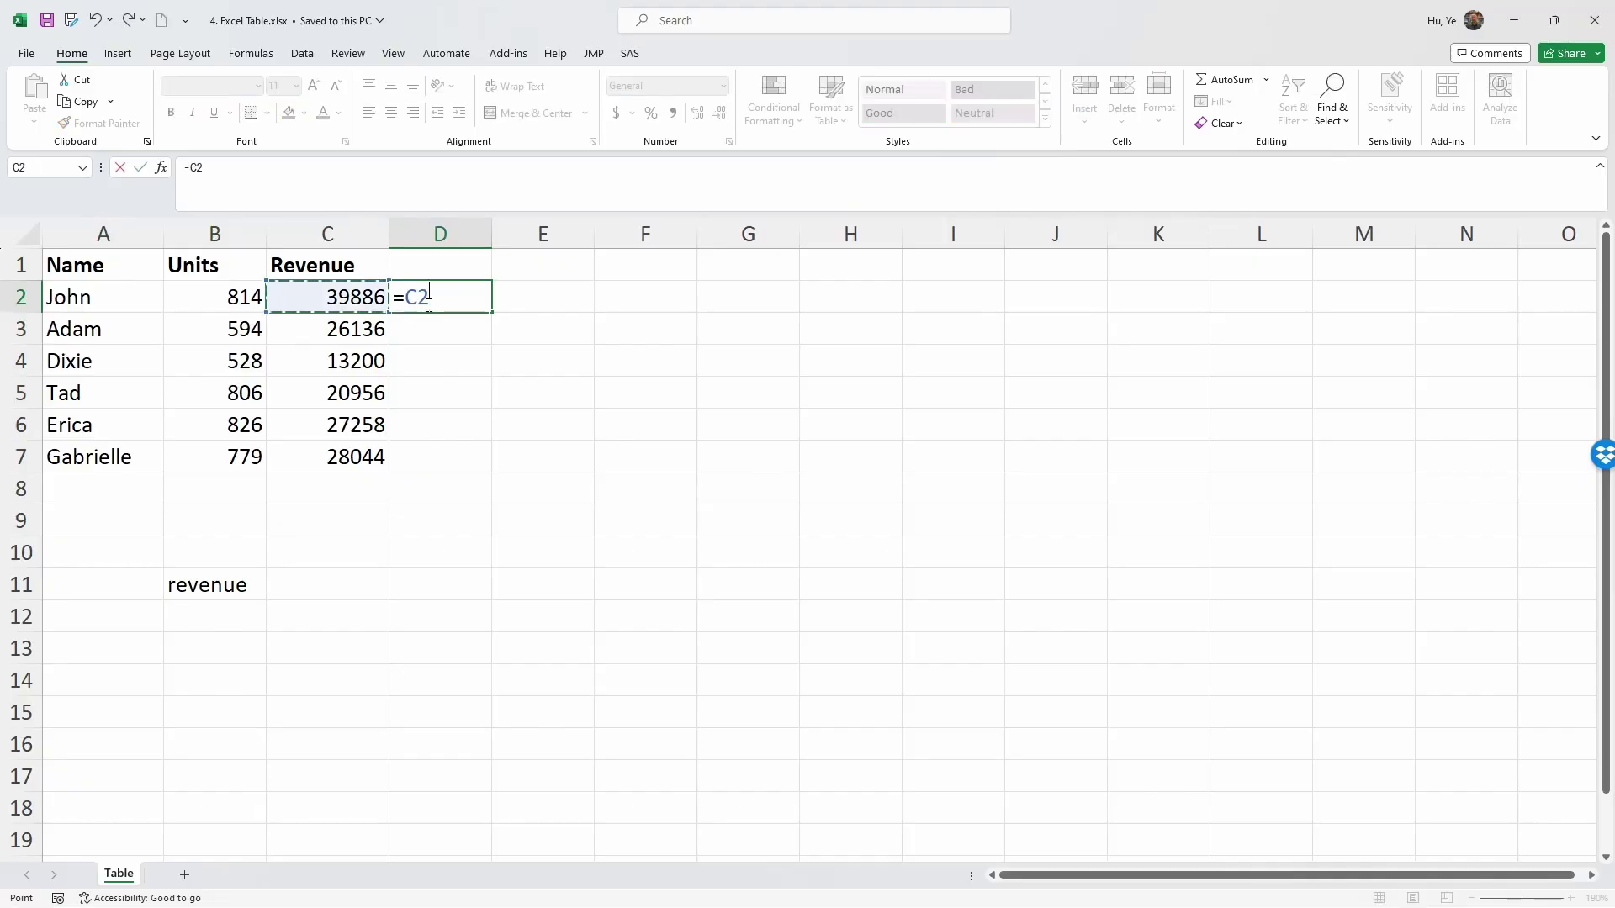
type("/")
key("Left")
key("Left")
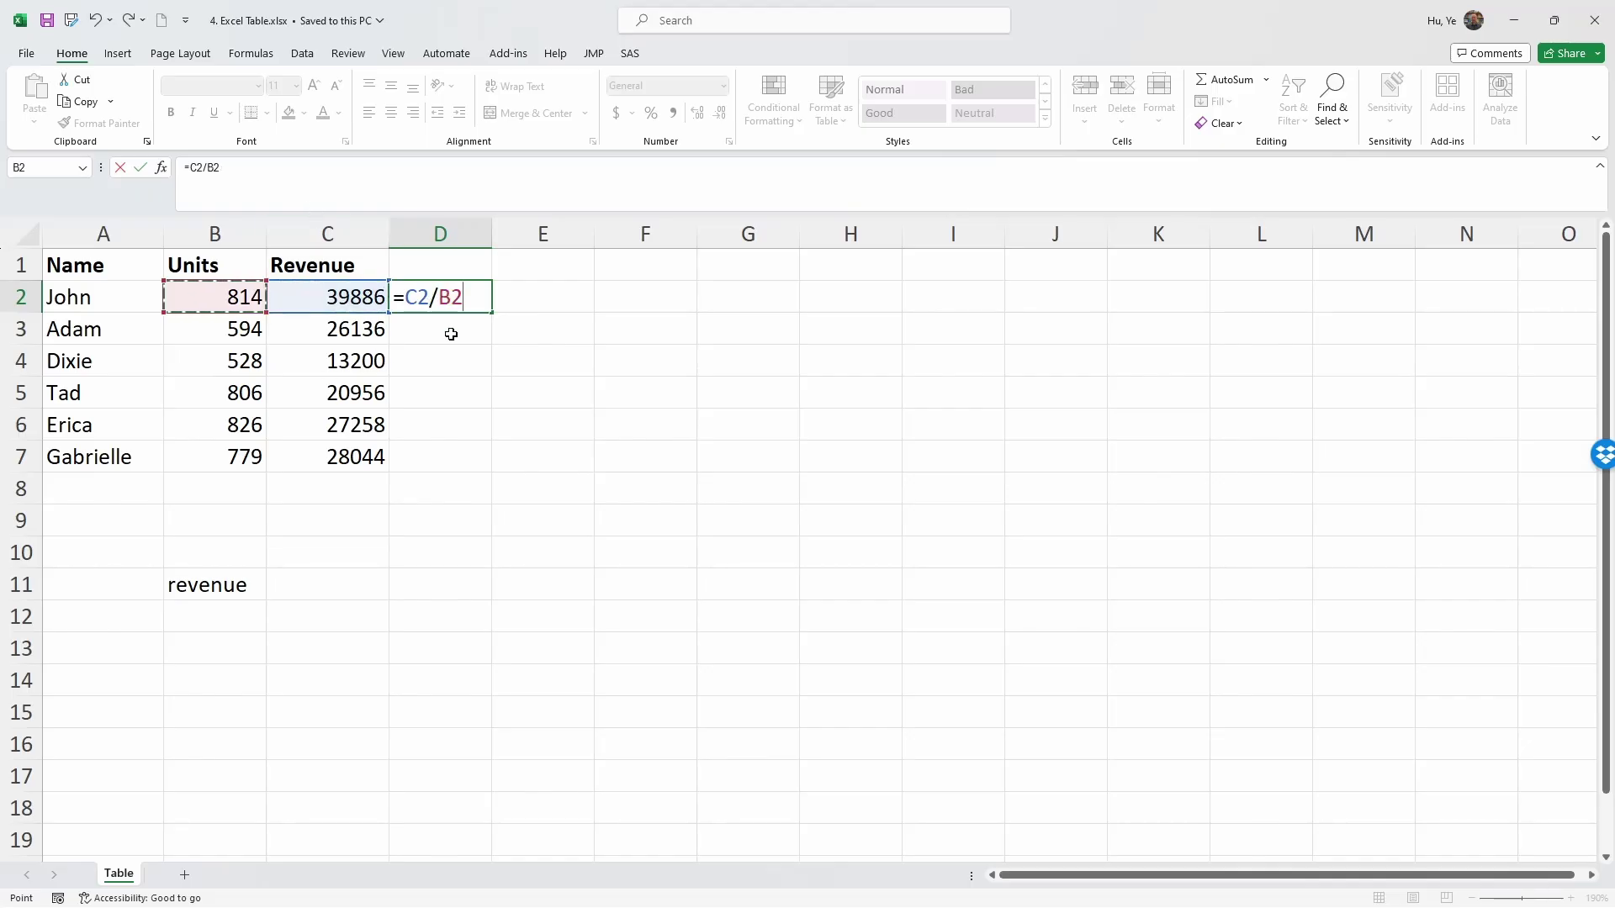
key("Return")
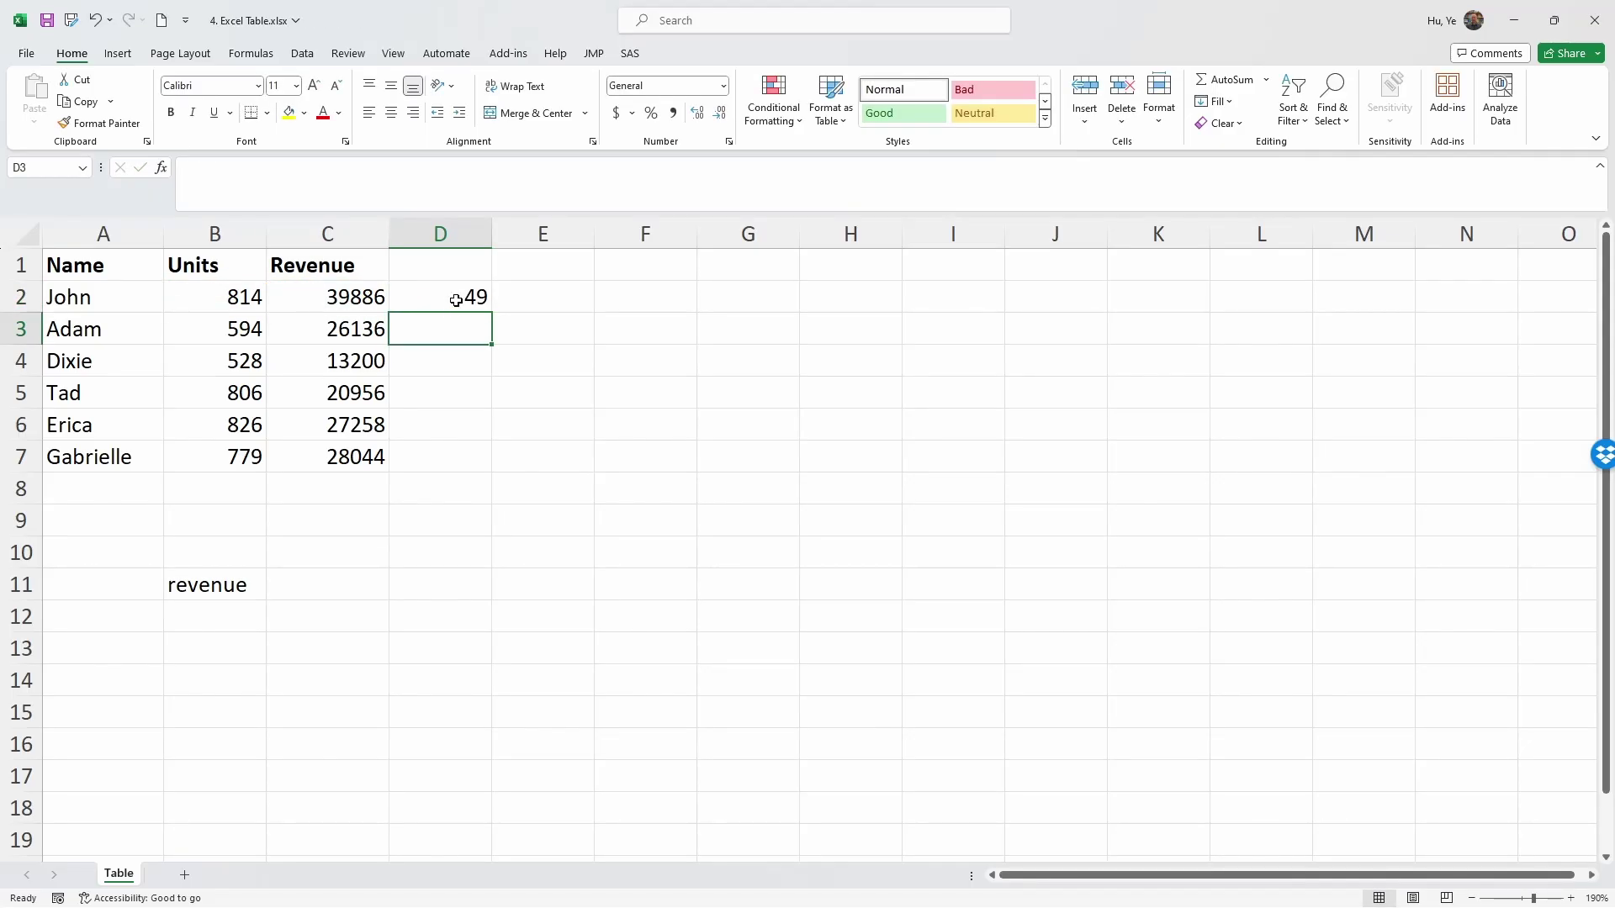
left_click(455, 300)
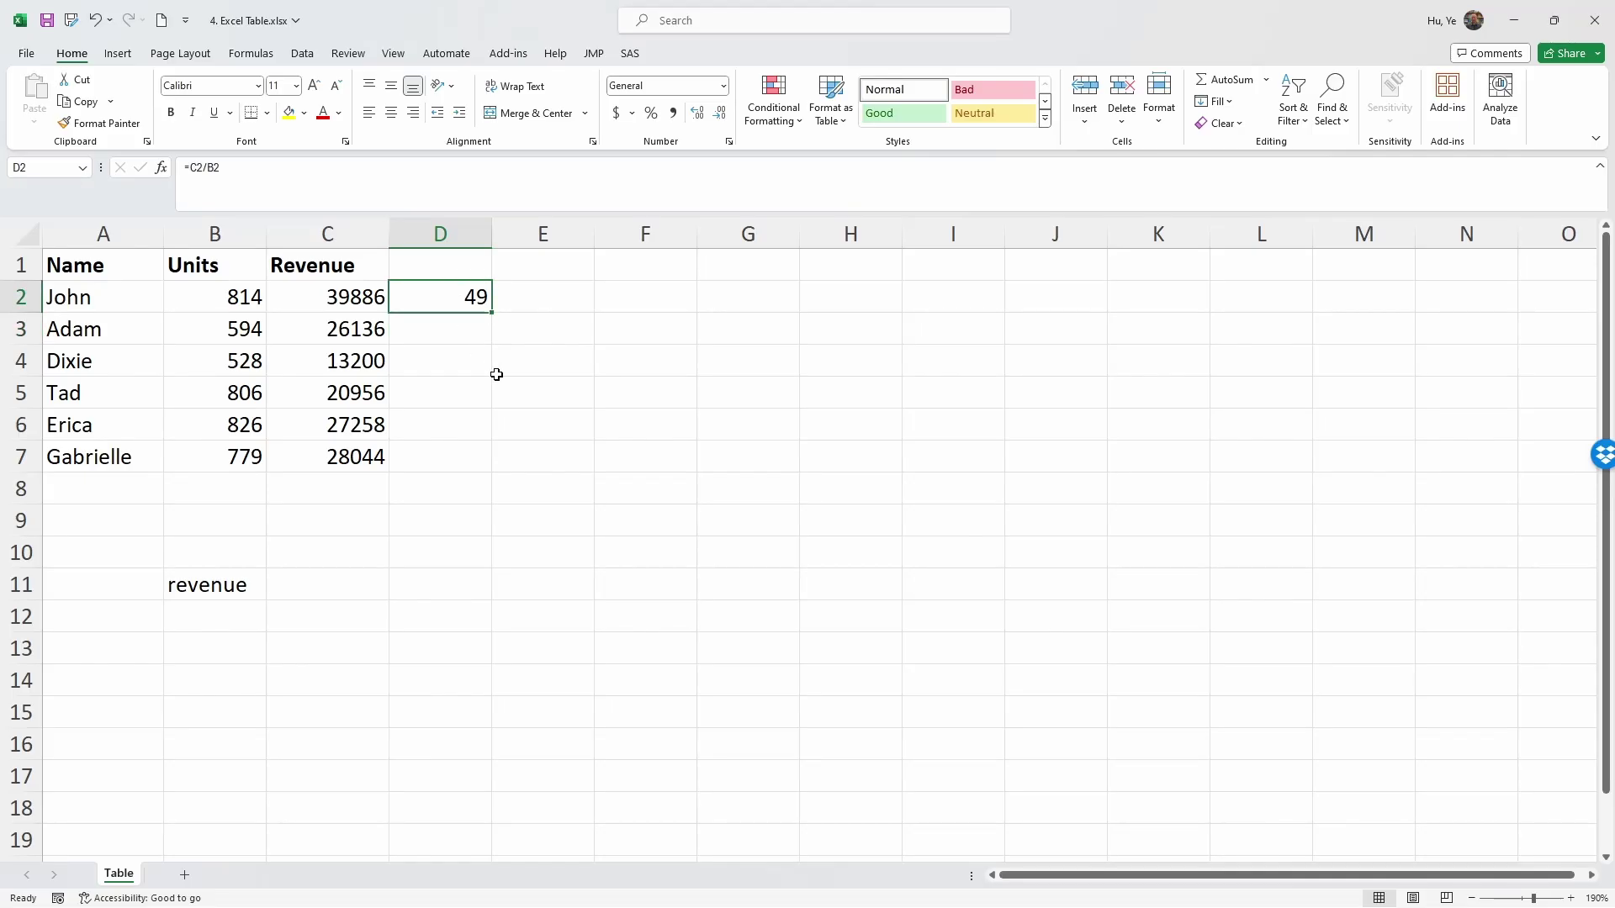
key("Delete")
Convert A1:C7 into a table, keeping 'My table has headers' checked.
left_click_drag(97, 265, 314, 456)
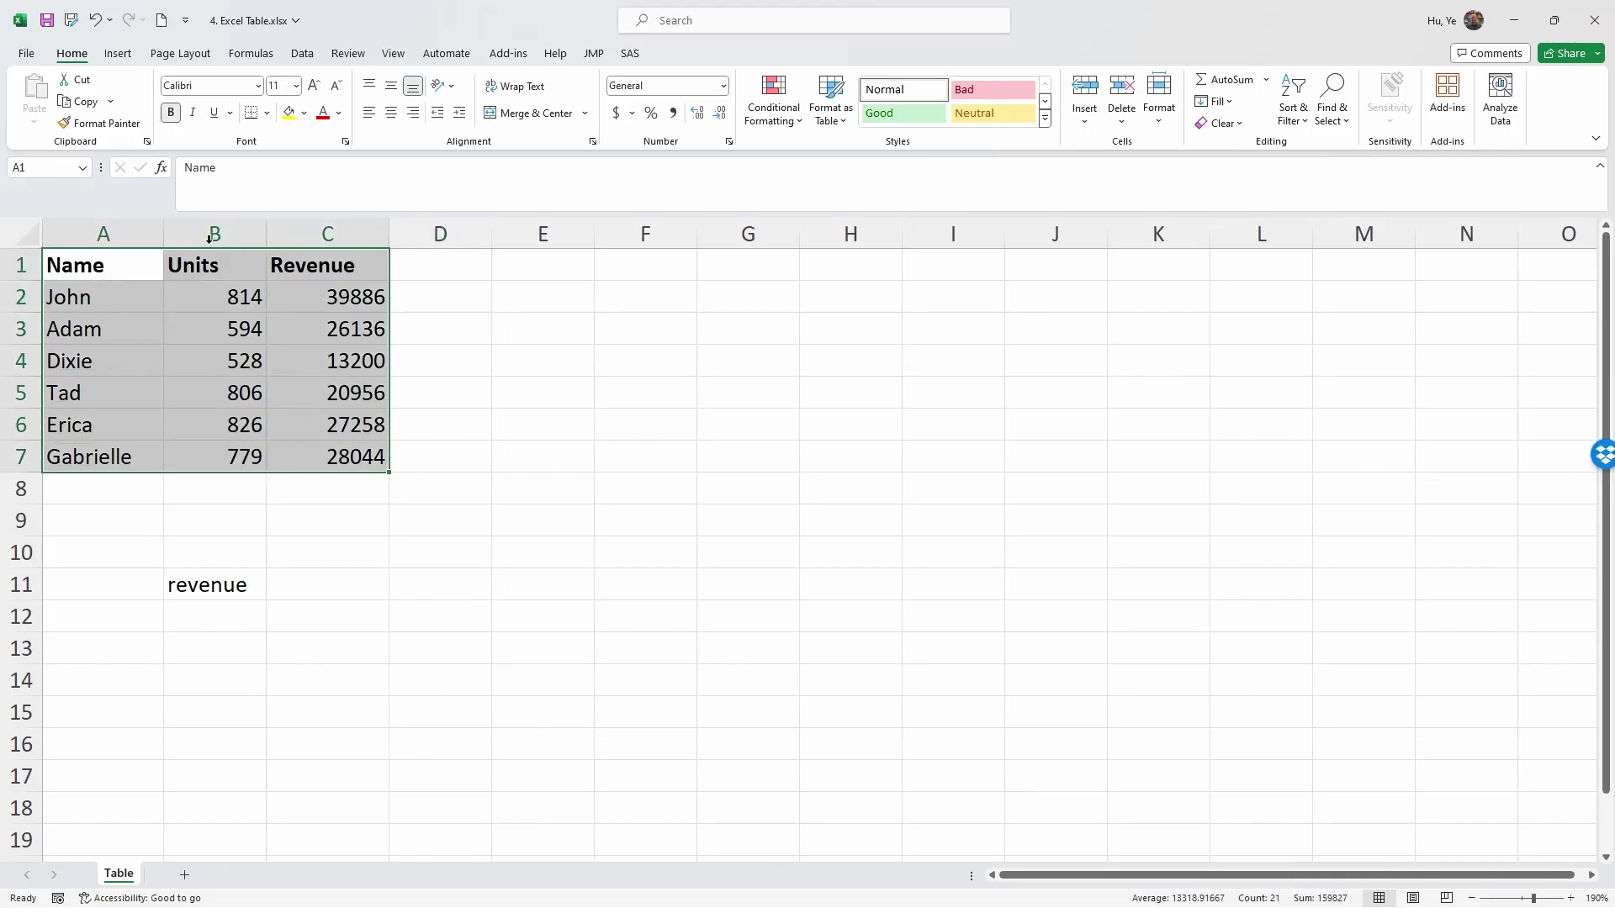
left_click(122, 62)
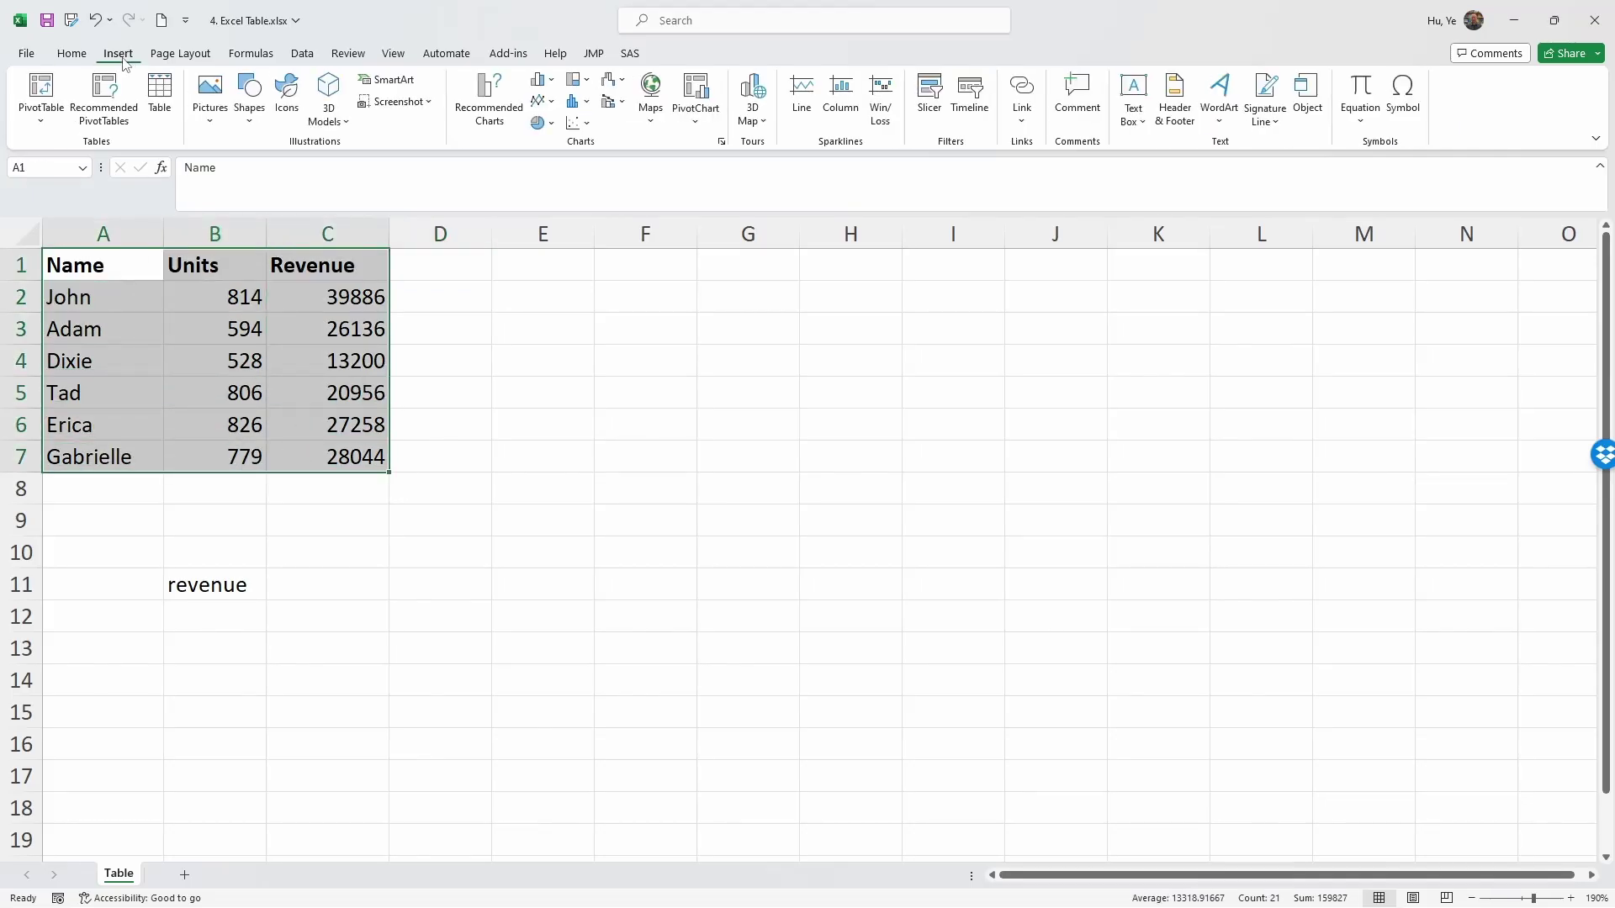
left_click(156, 100)
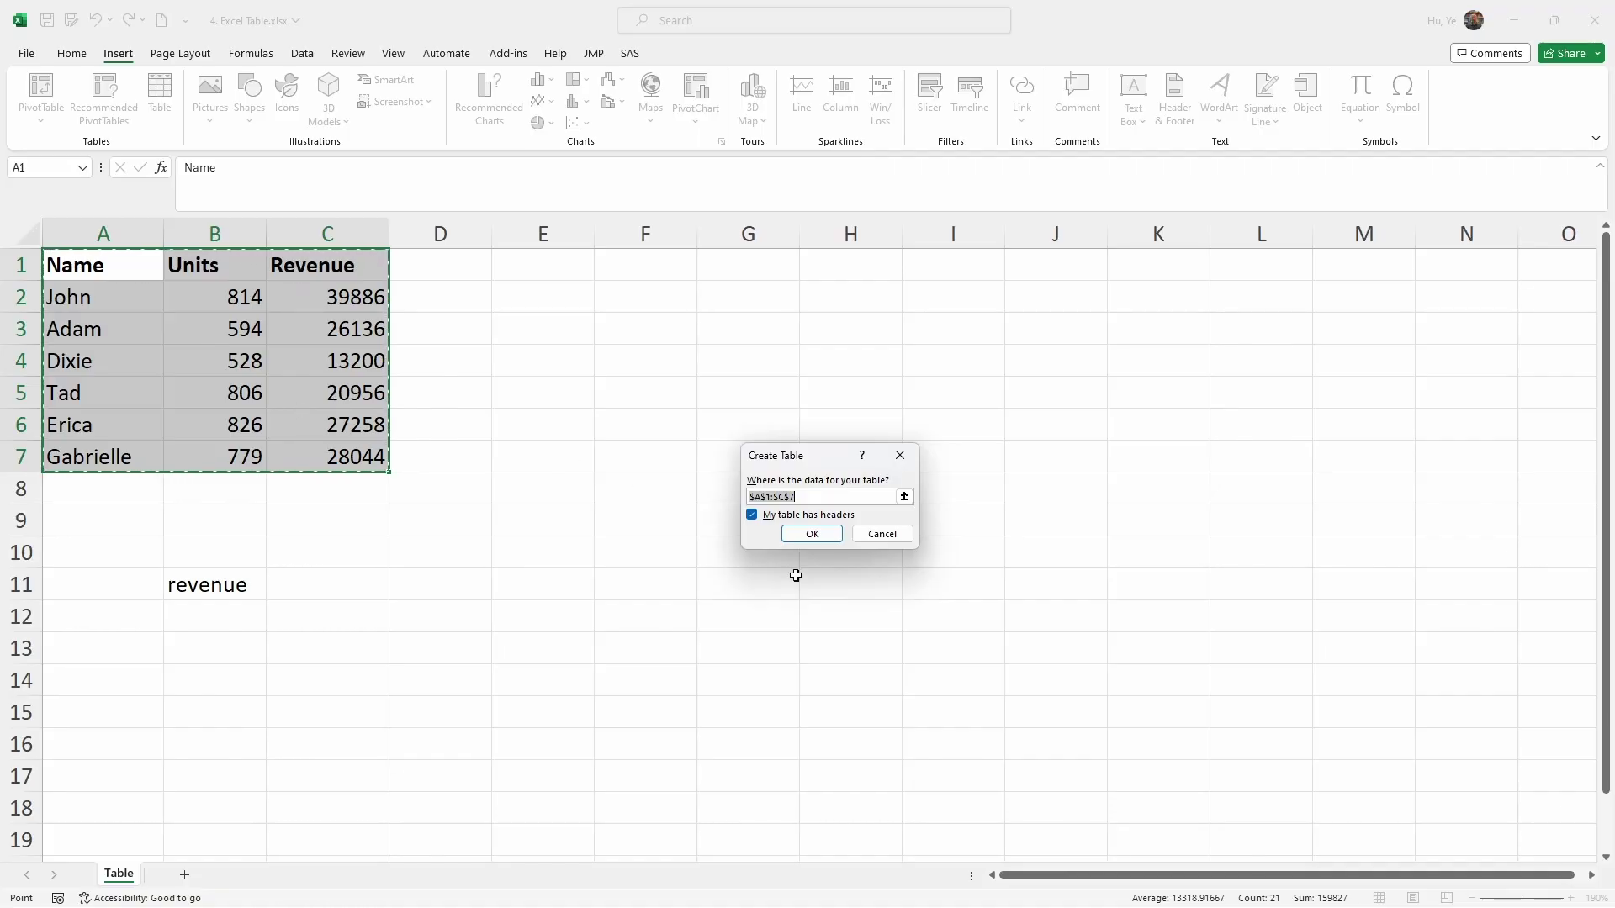
left_click(753, 516)
left_click(752, 514)
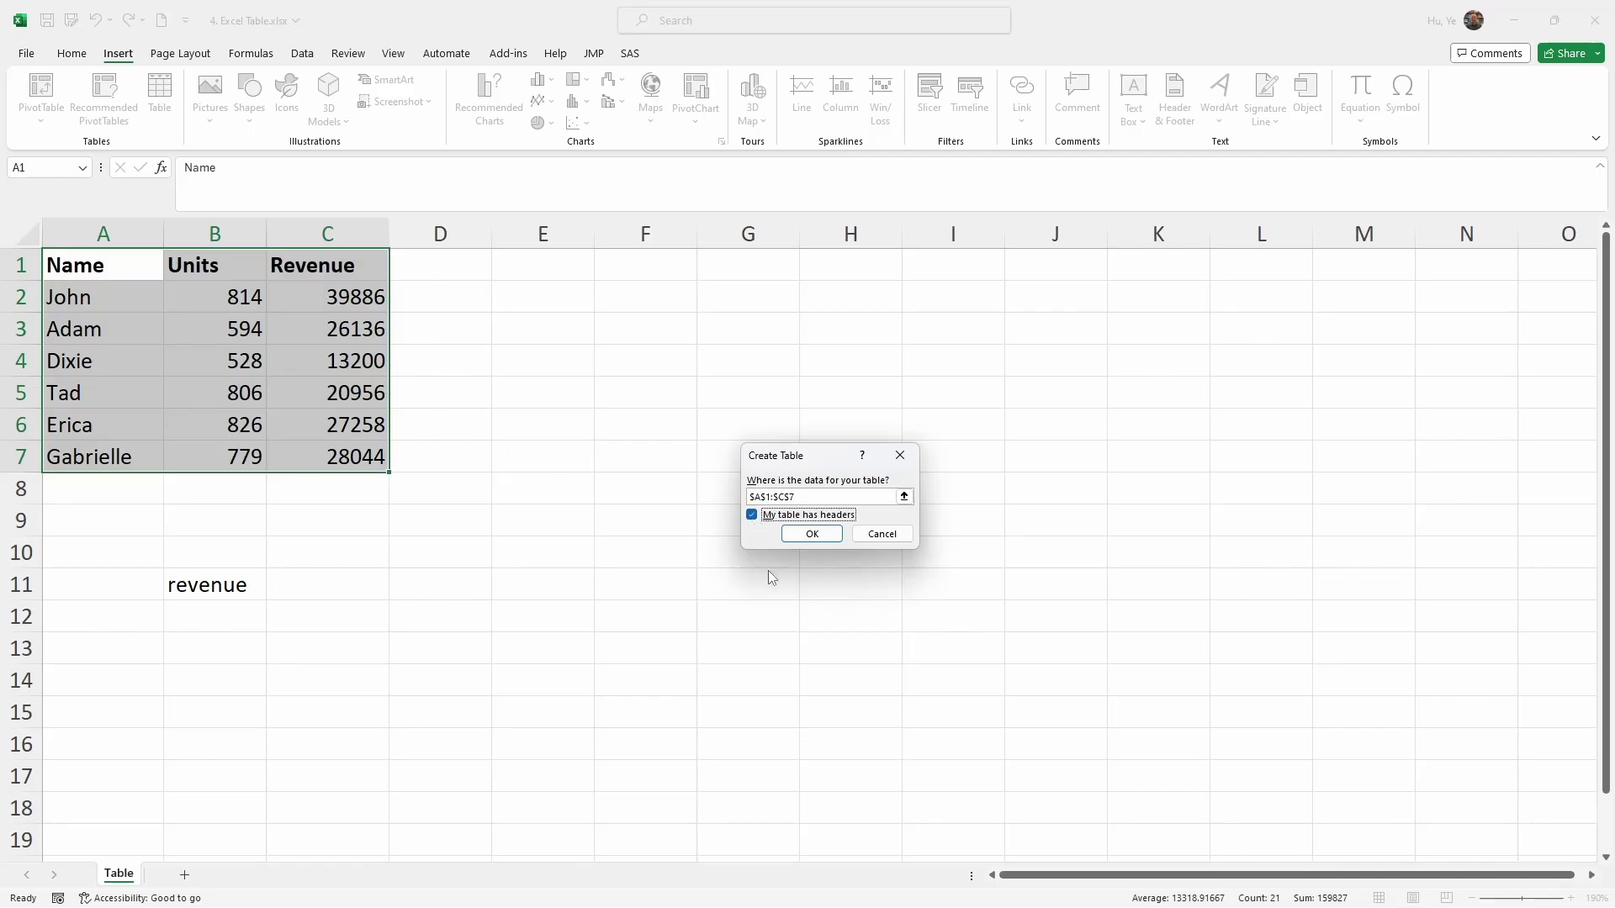
left_click(804, 535)
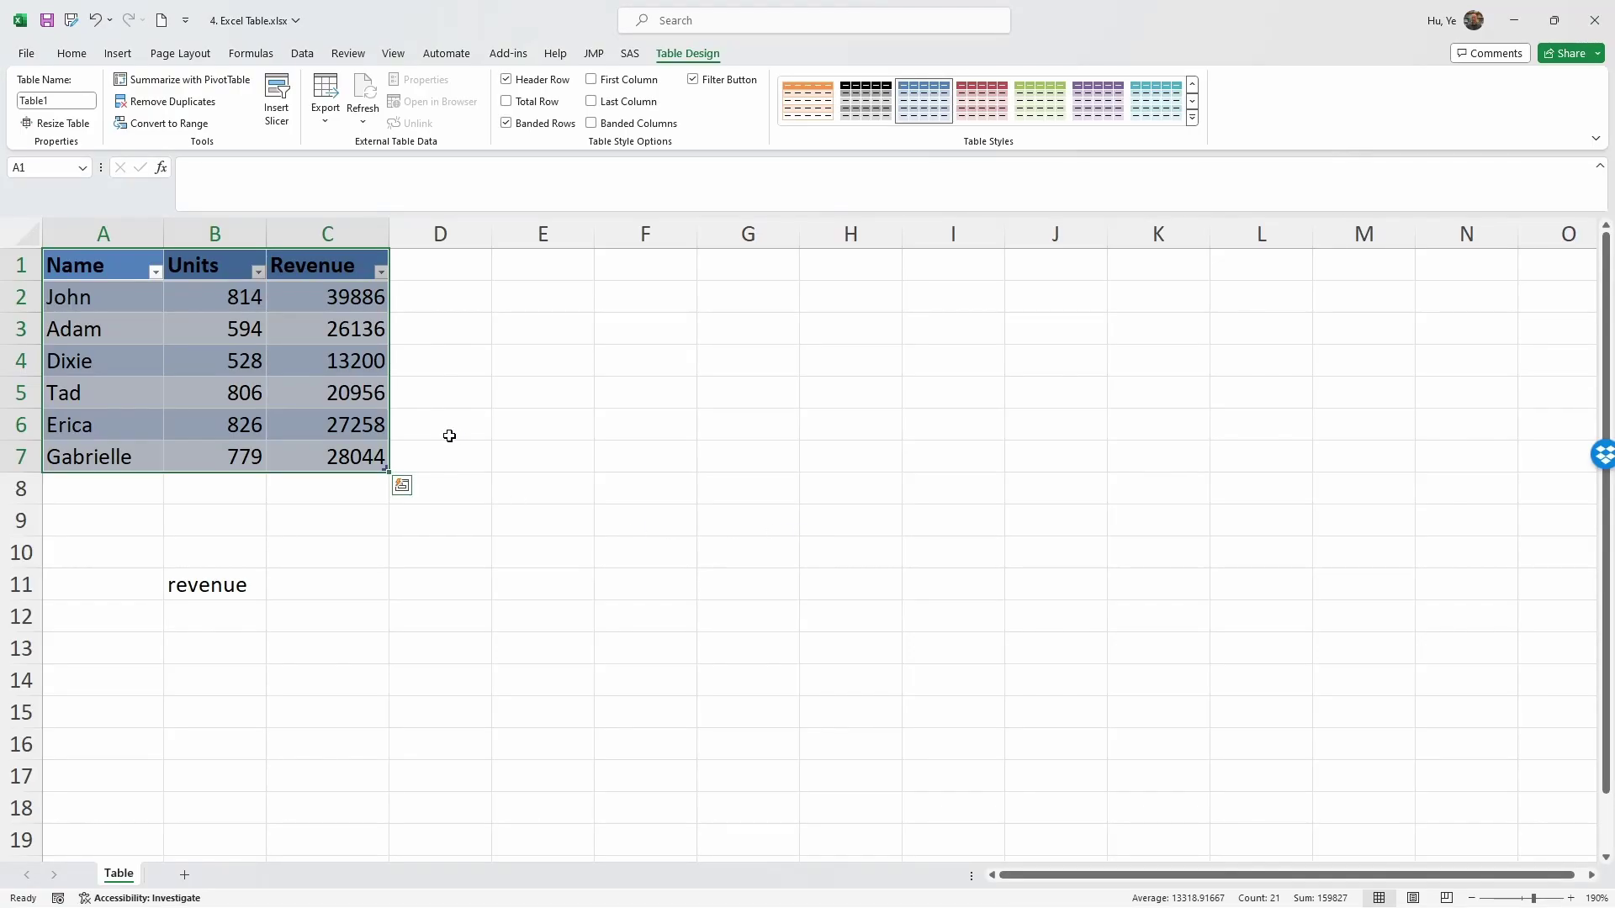
Reselect the whole table A1:C7 and show its Table Design options.
left_click(467, 456)
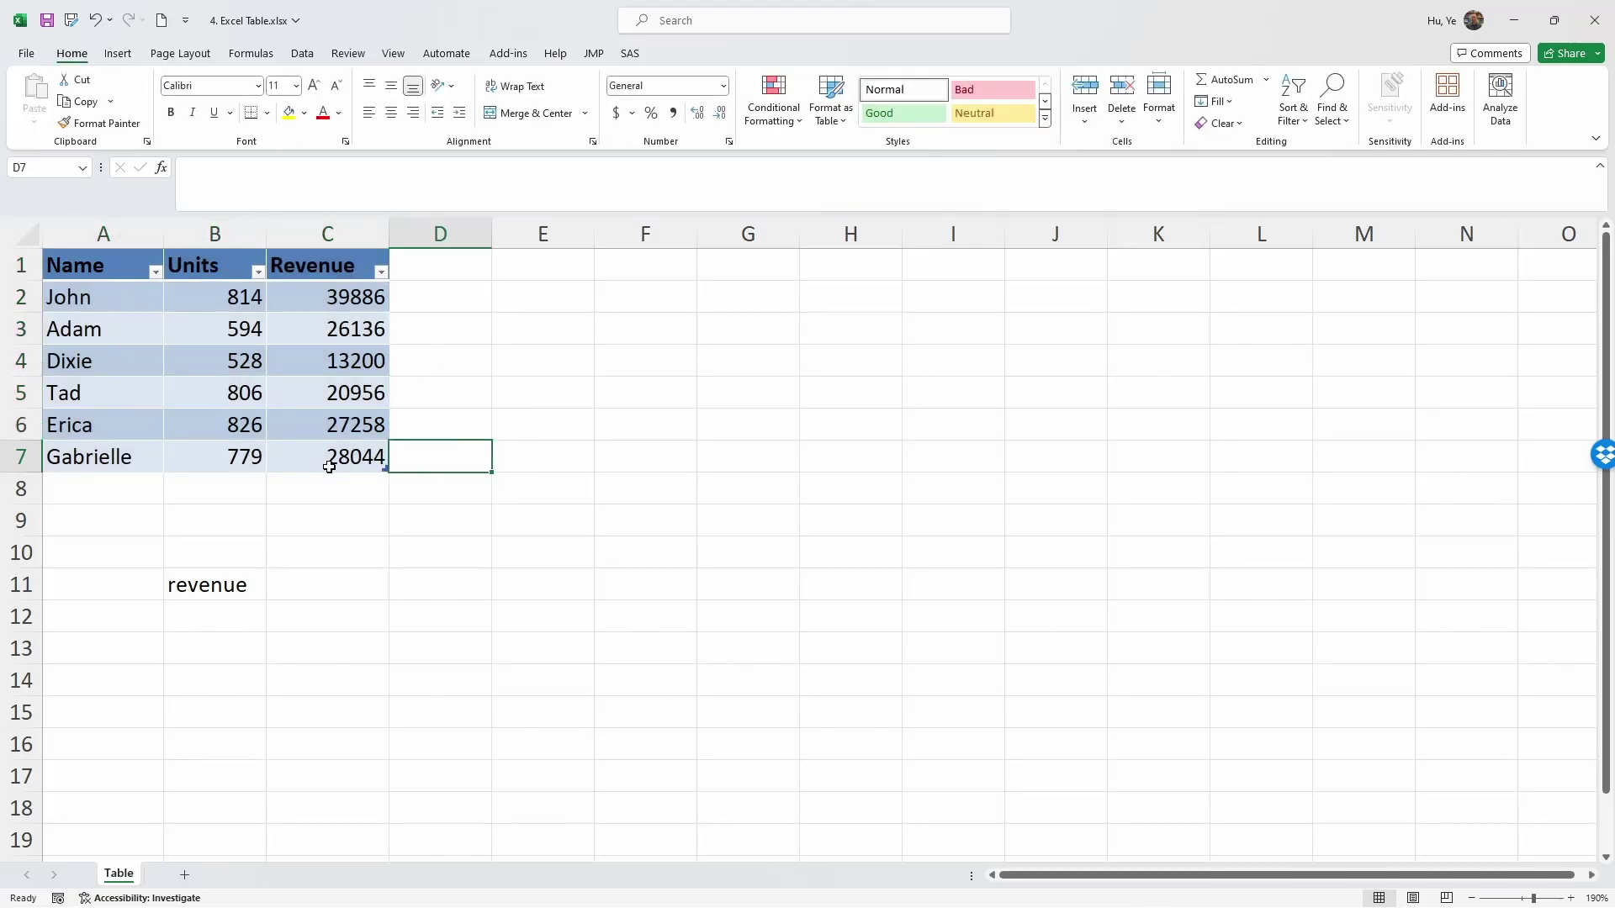
left_click_drag(336, 464, 84, 266)
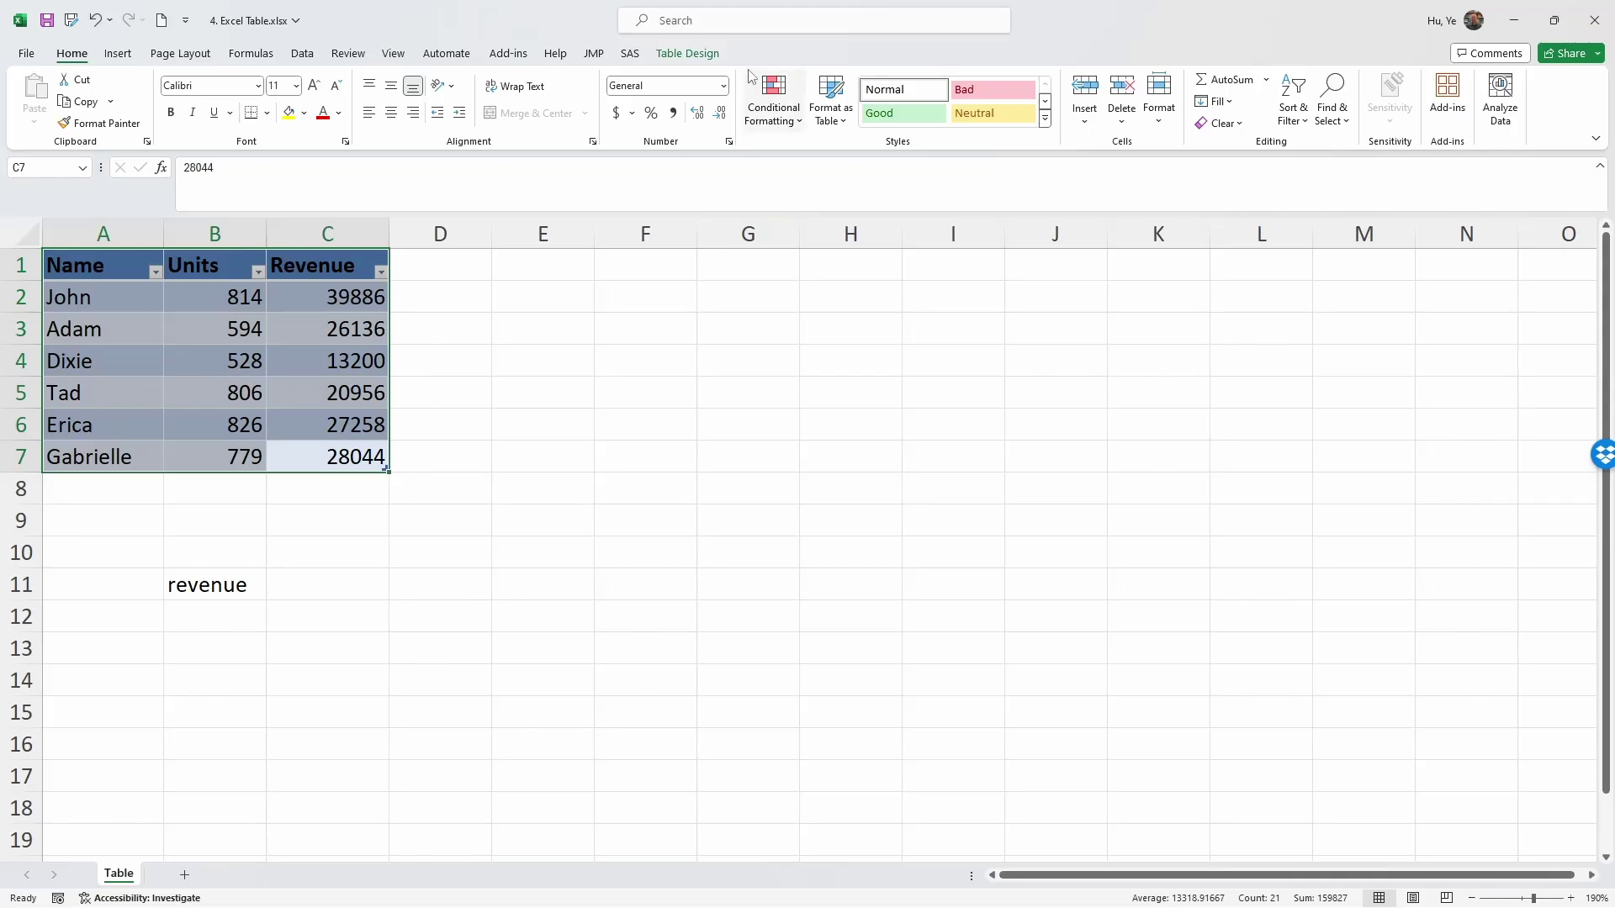
left_click(696, 59)
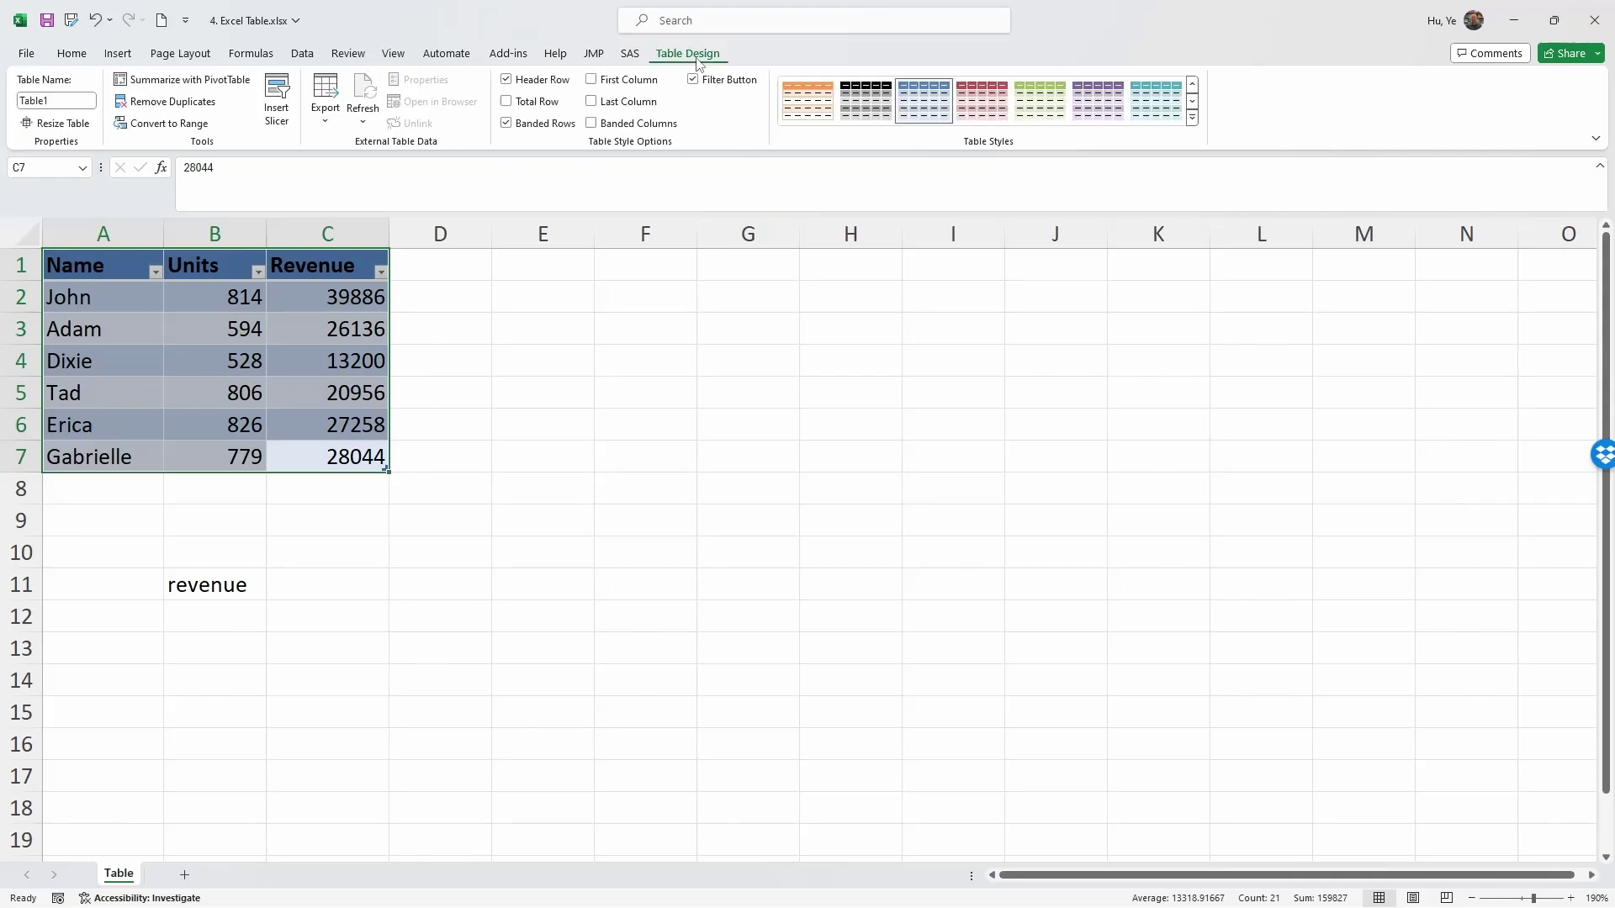
Try the header row, first column, total row, last column and filter button options, restoring each.
left_click(506, 80)
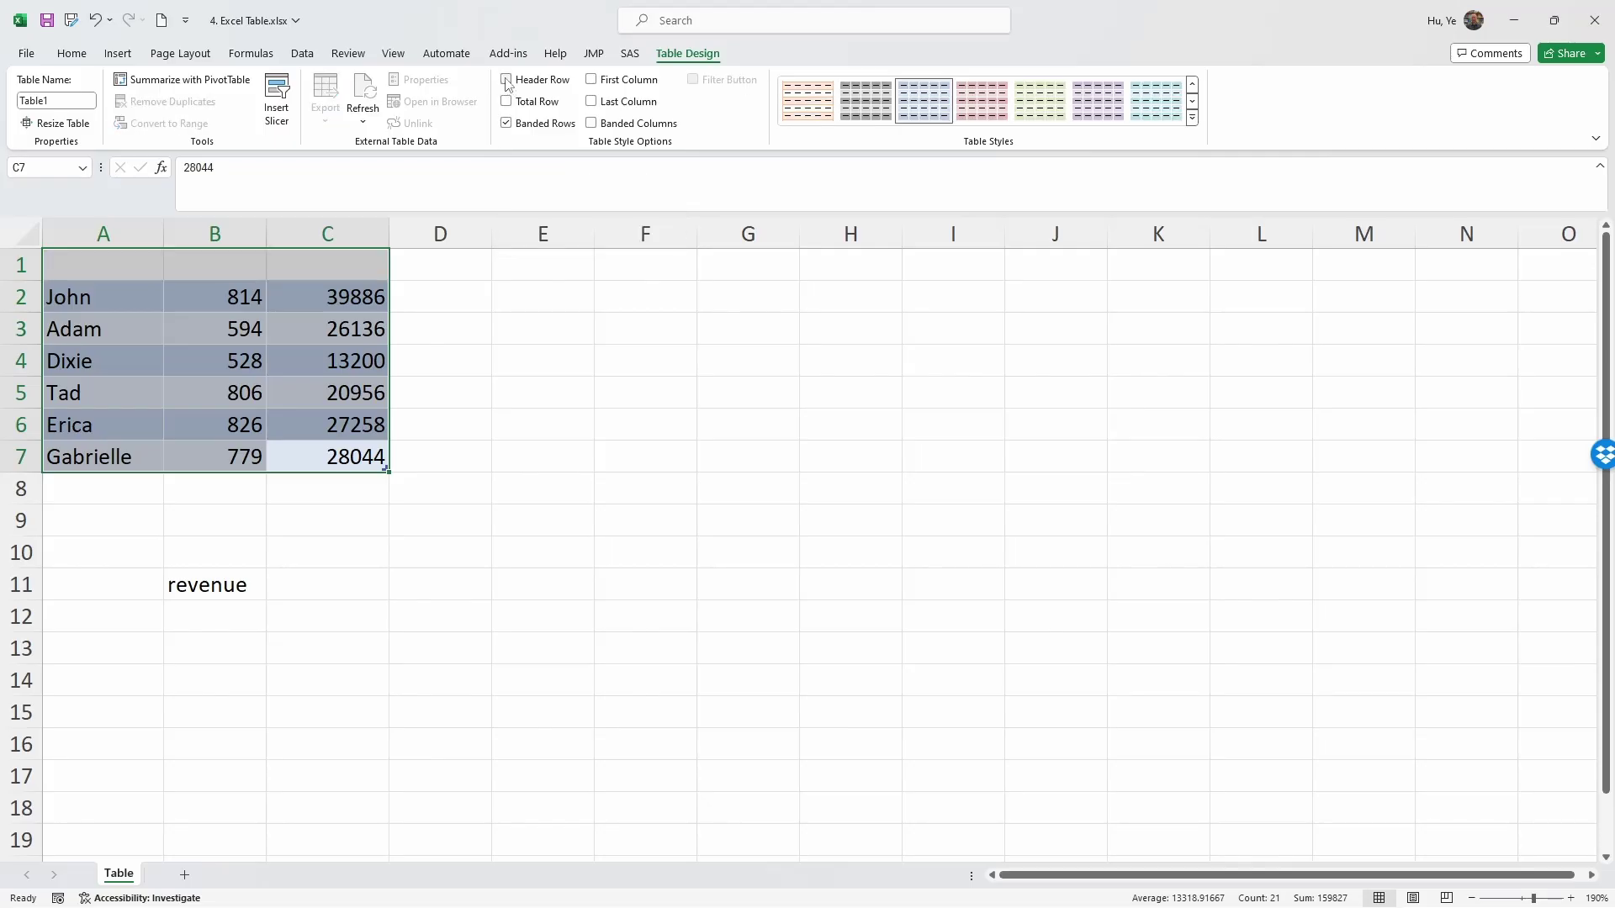
left_click(506, 80)
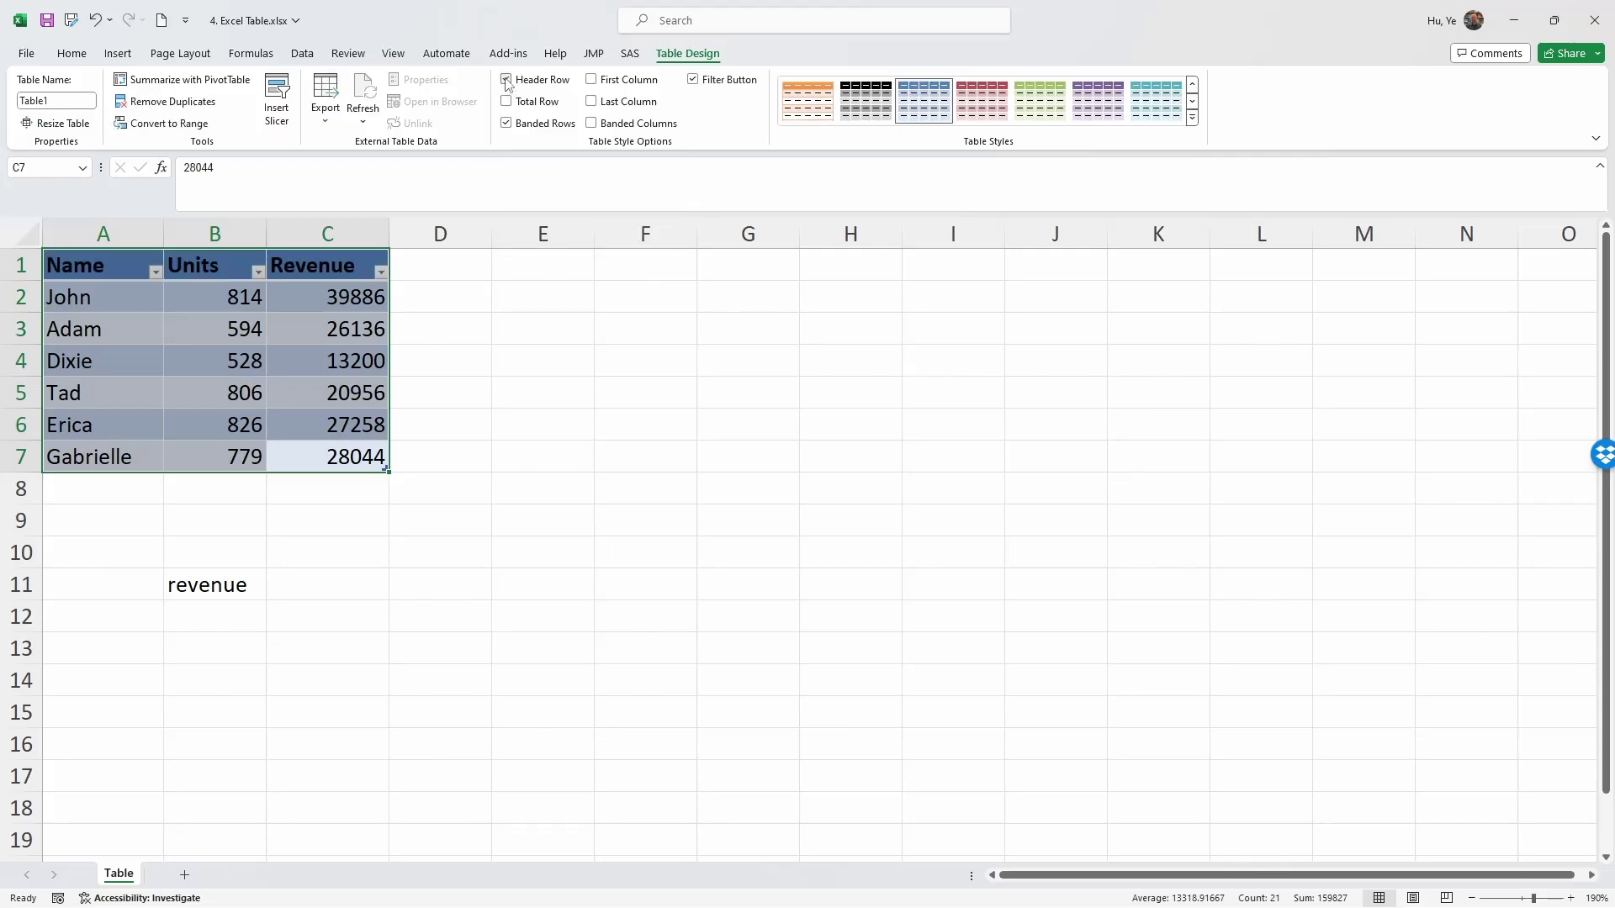
left_click(592, 81)
left_click(593, 81)
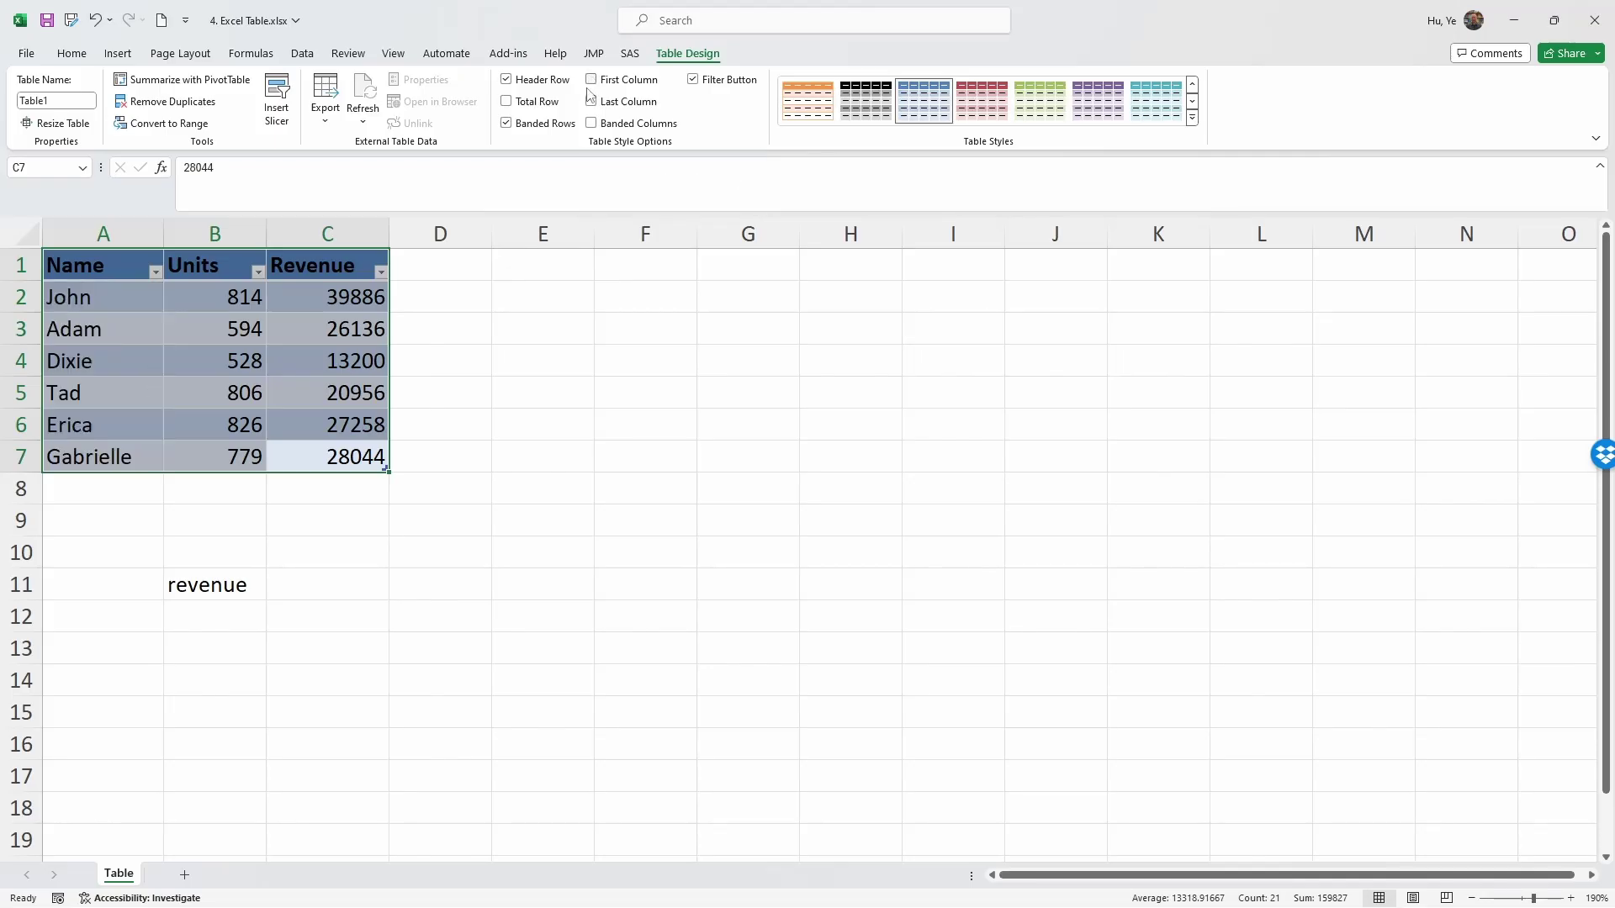
left_click(508, 102)
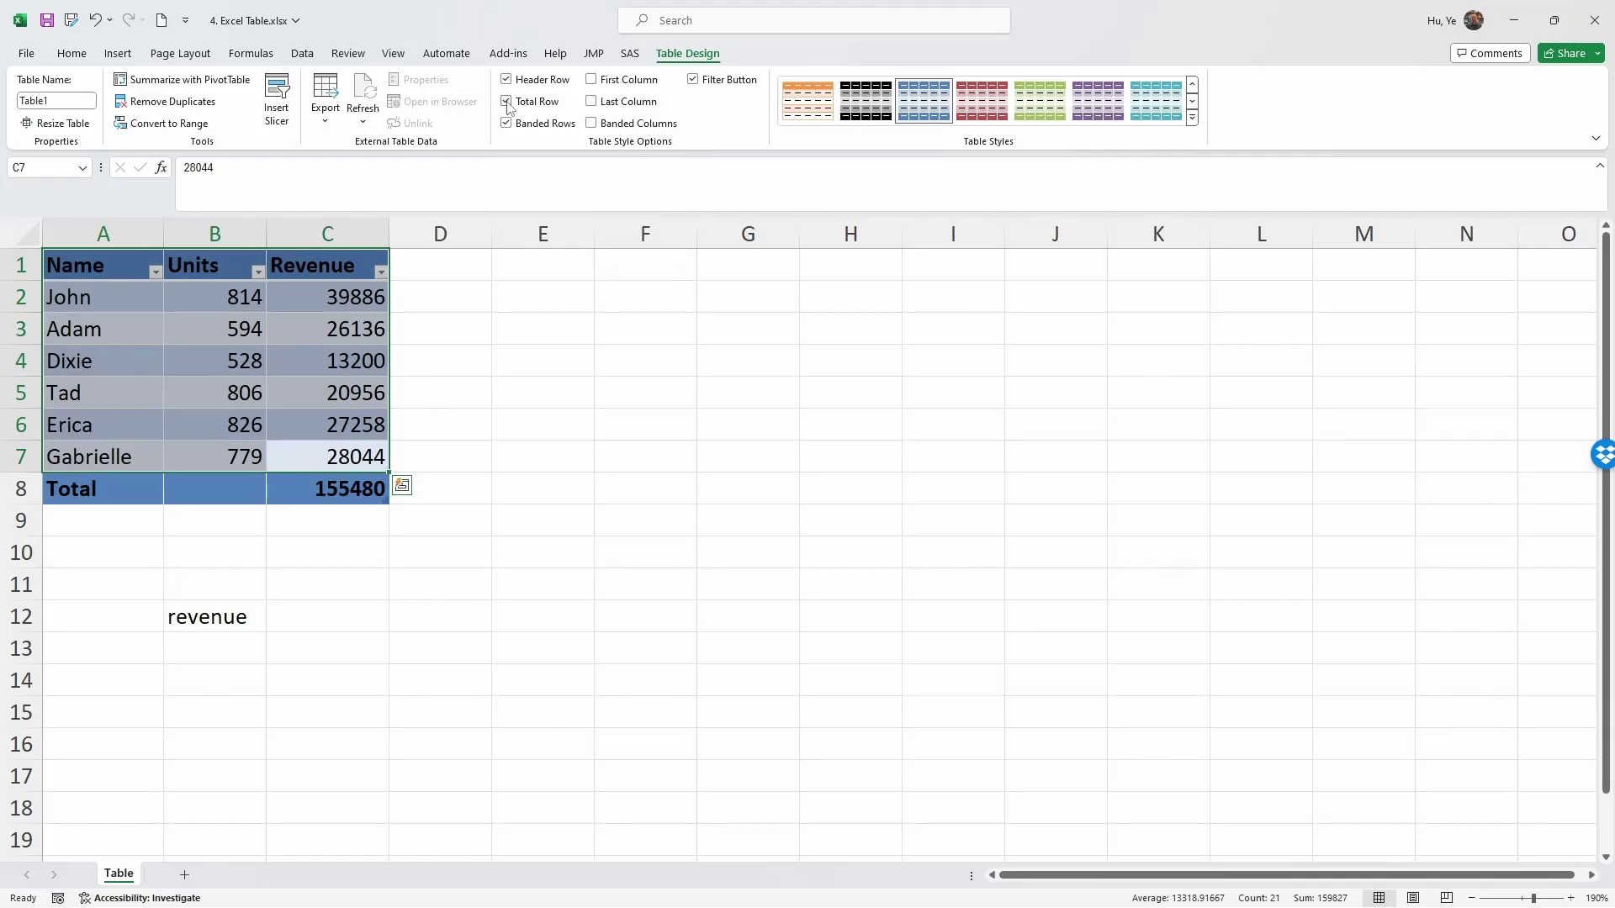
left_click(508, 103)
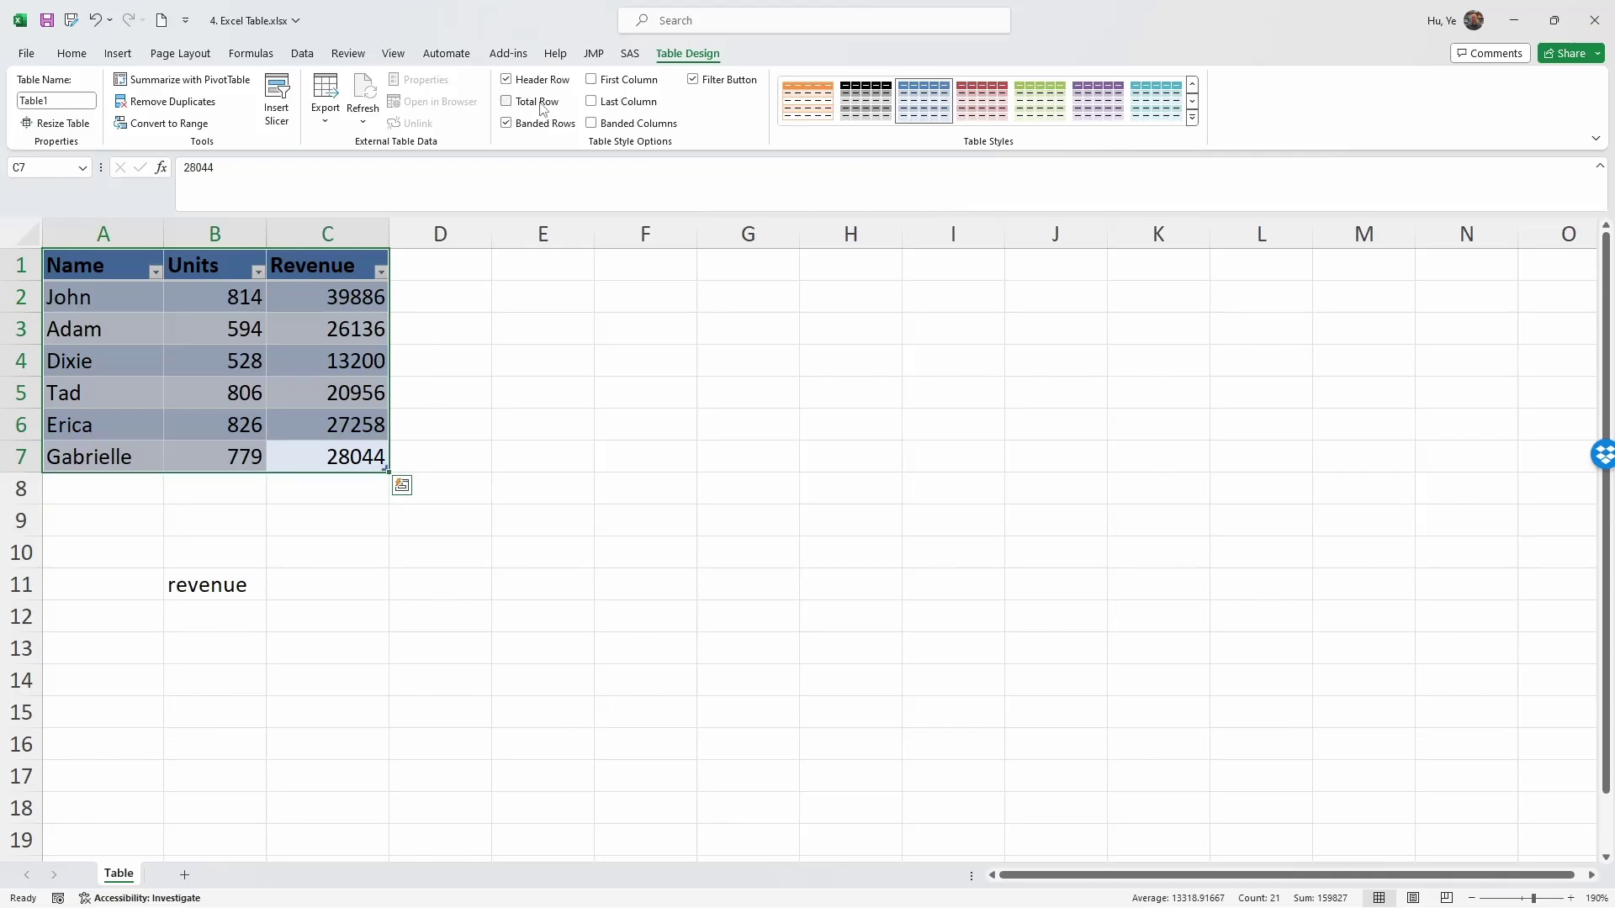
left_click(592, 102)
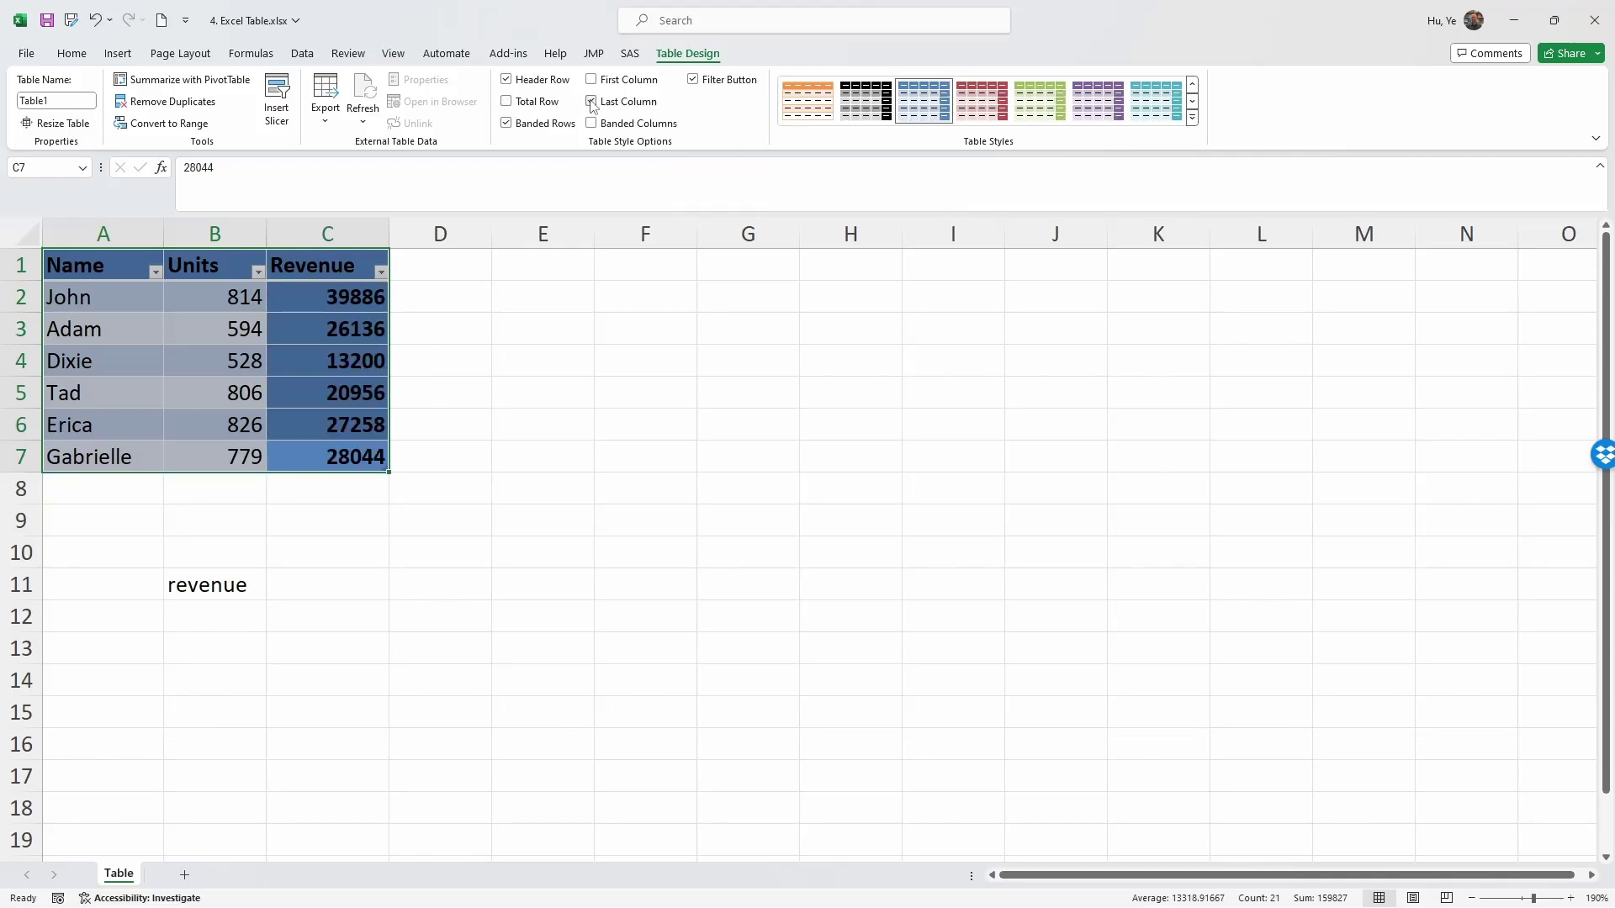
left_click(592, 102)
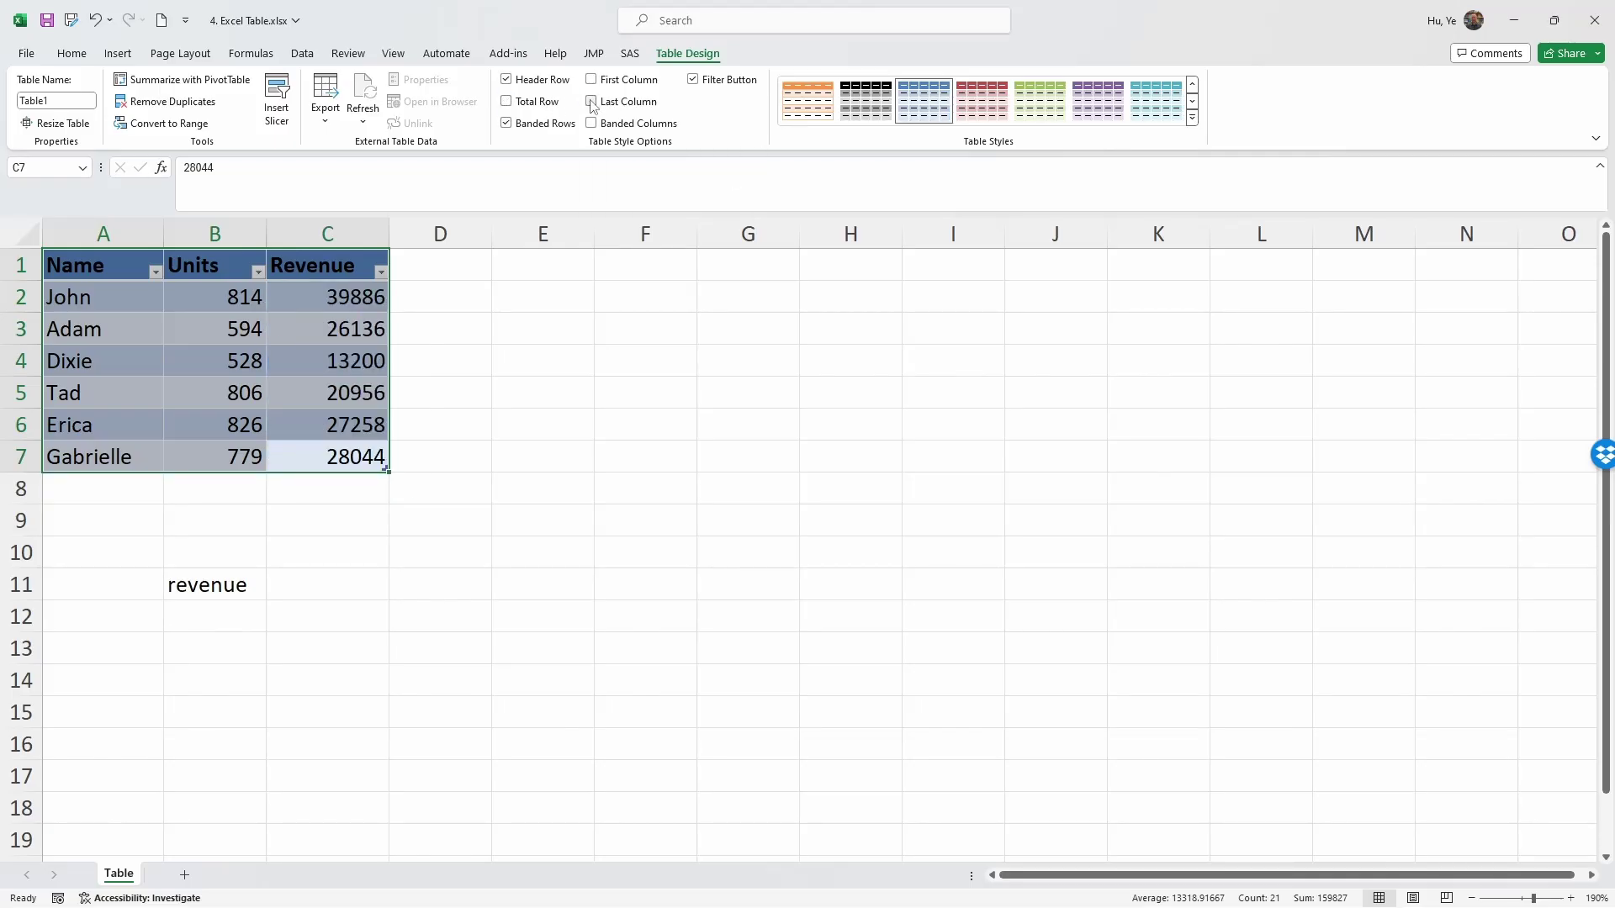
left_click(695, 83)
left_click(694, 82)
left_click(693, 80)
left_click(693, 80)
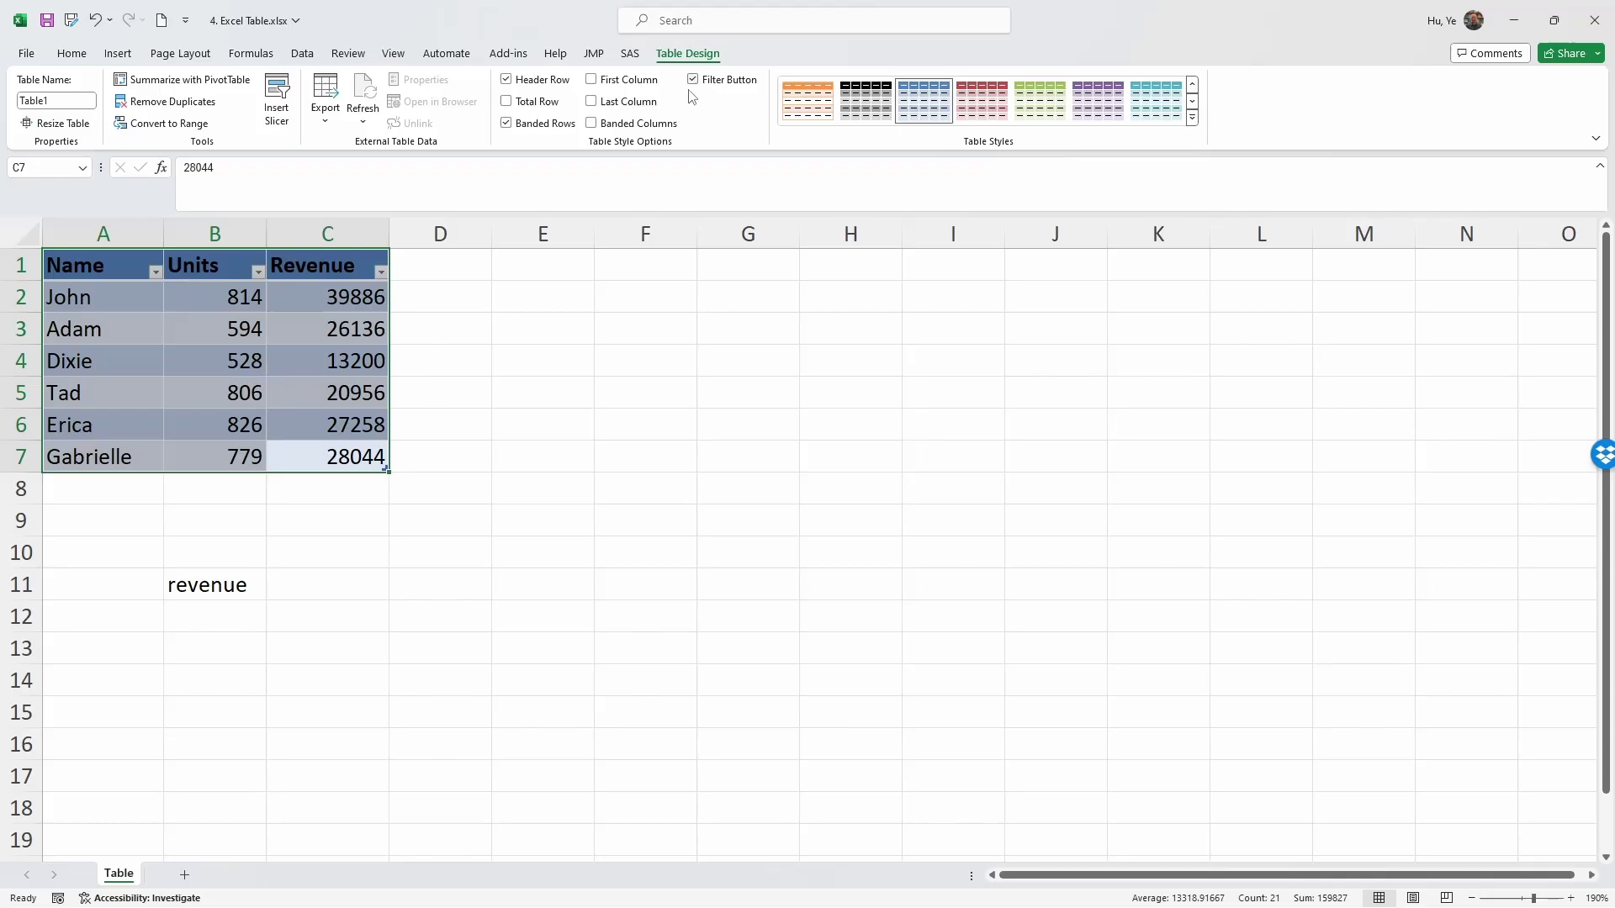
Settle on Banded Rows checked and Banded Columns unchecked.
left_click(507, 124)
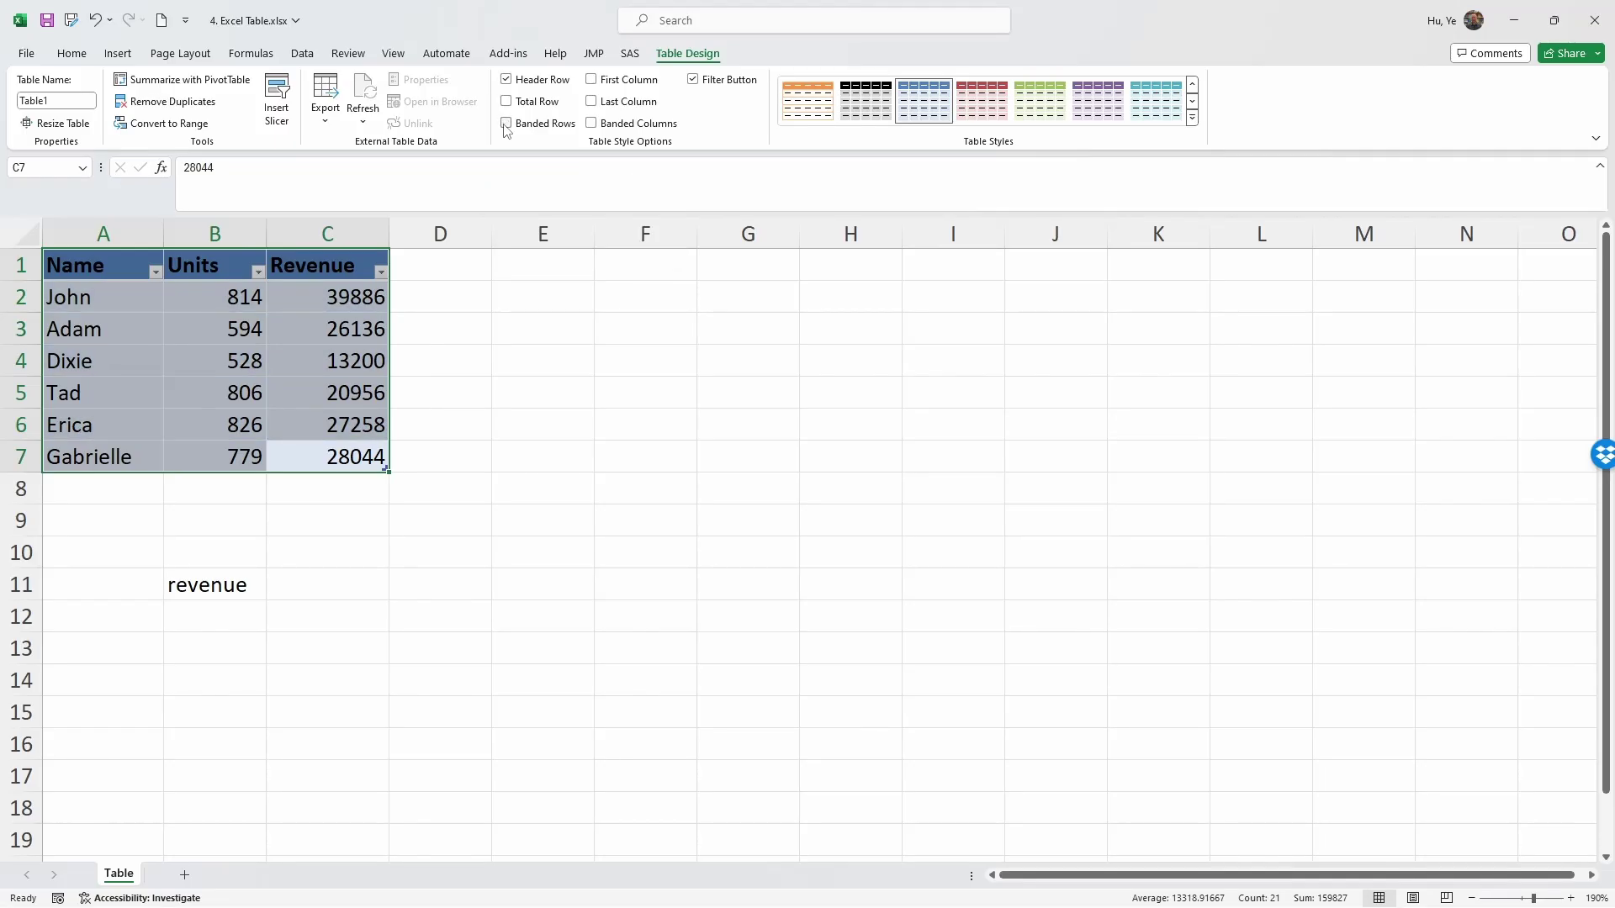
left_click(506, 124)
left_click(506, 126)
left_click(591, 124)
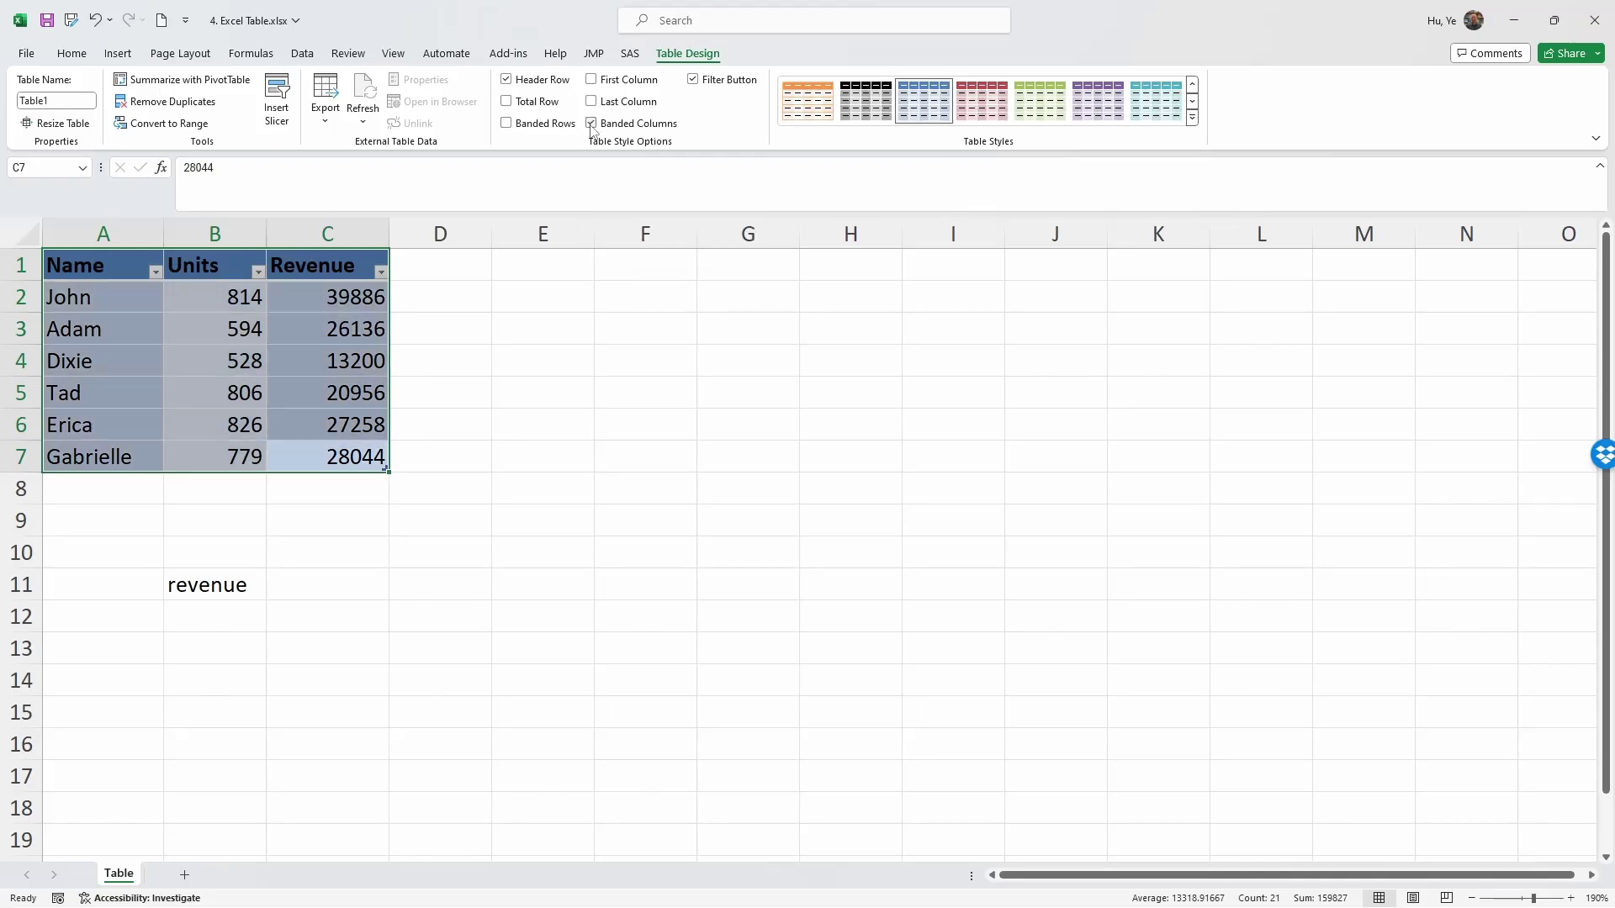
left_click(592, 125)
left_click(546, 126)
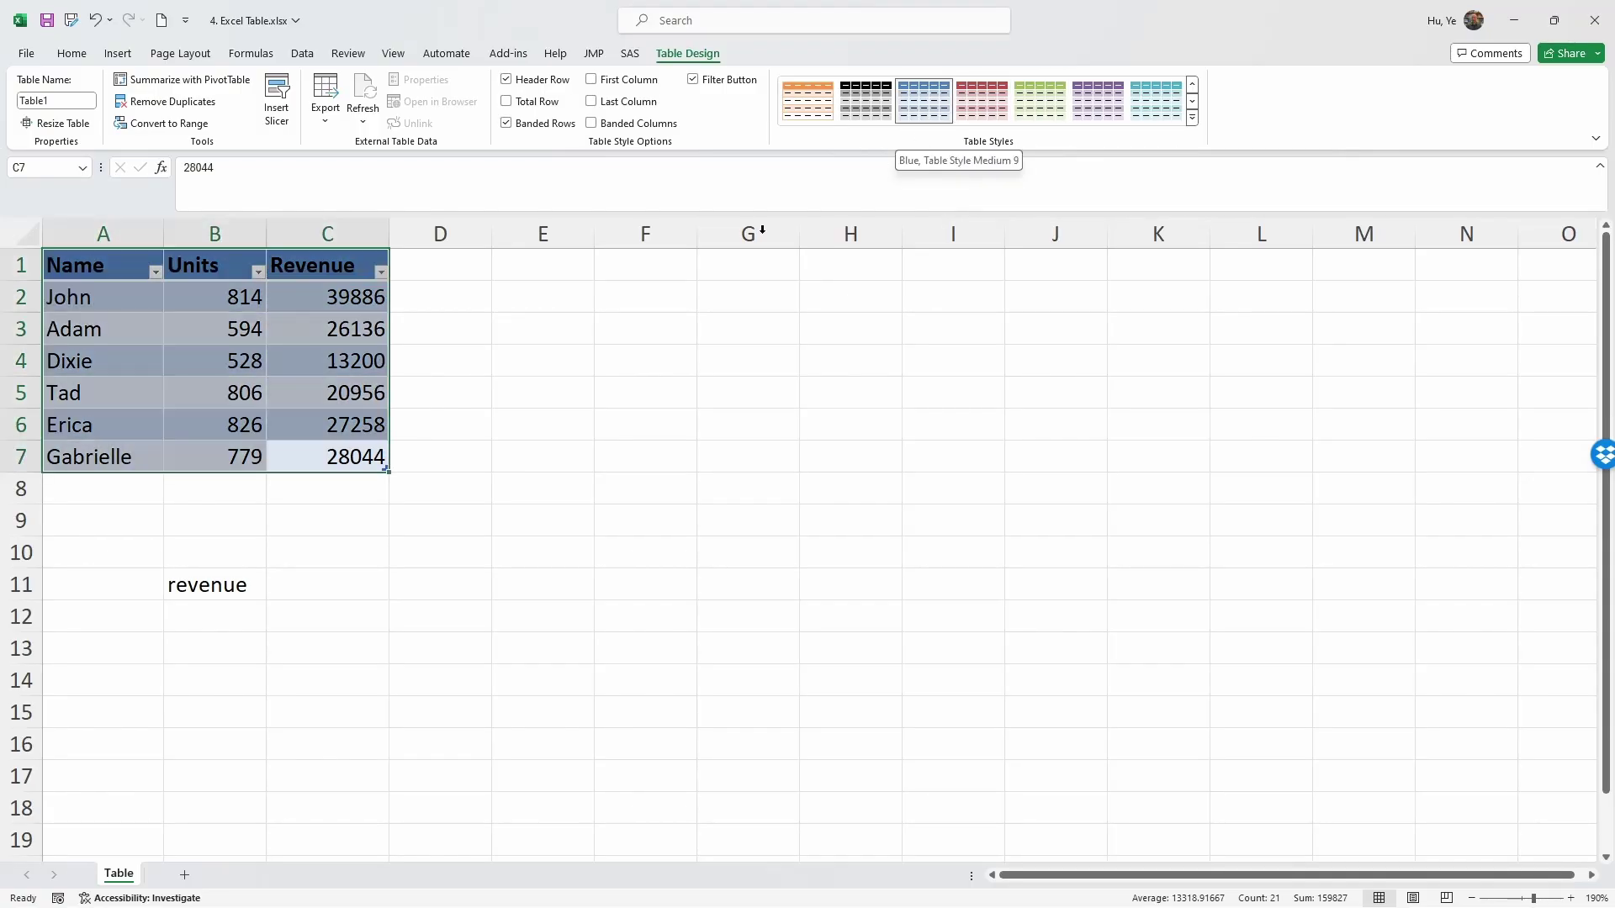
left_click(1057, 112)
left_click(982, 102)
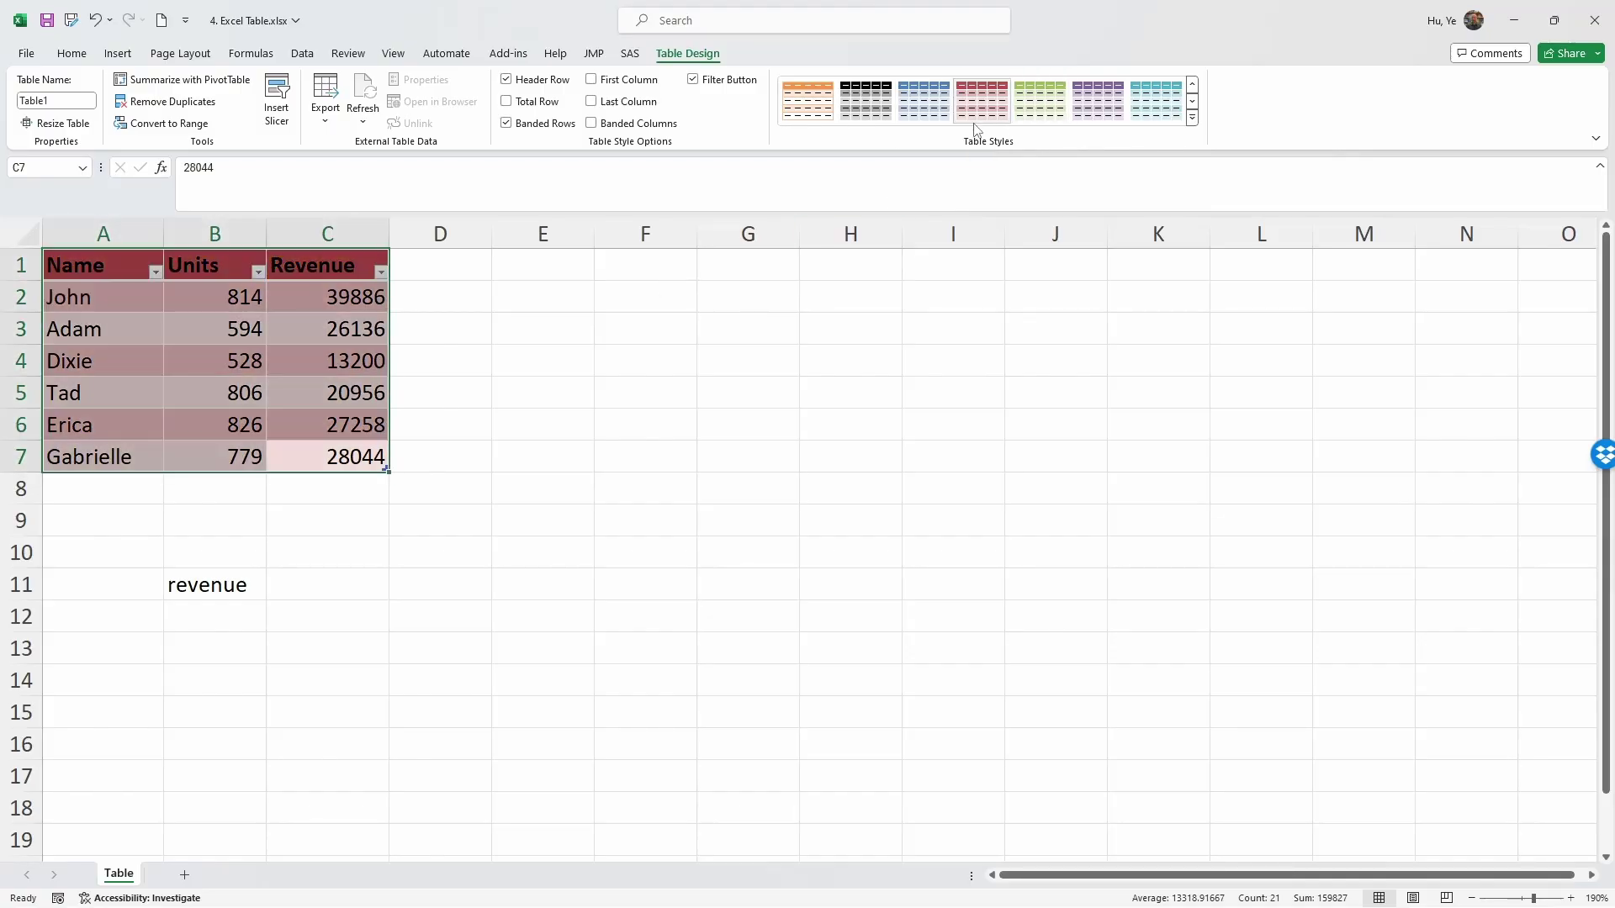
left_click(921, 114)
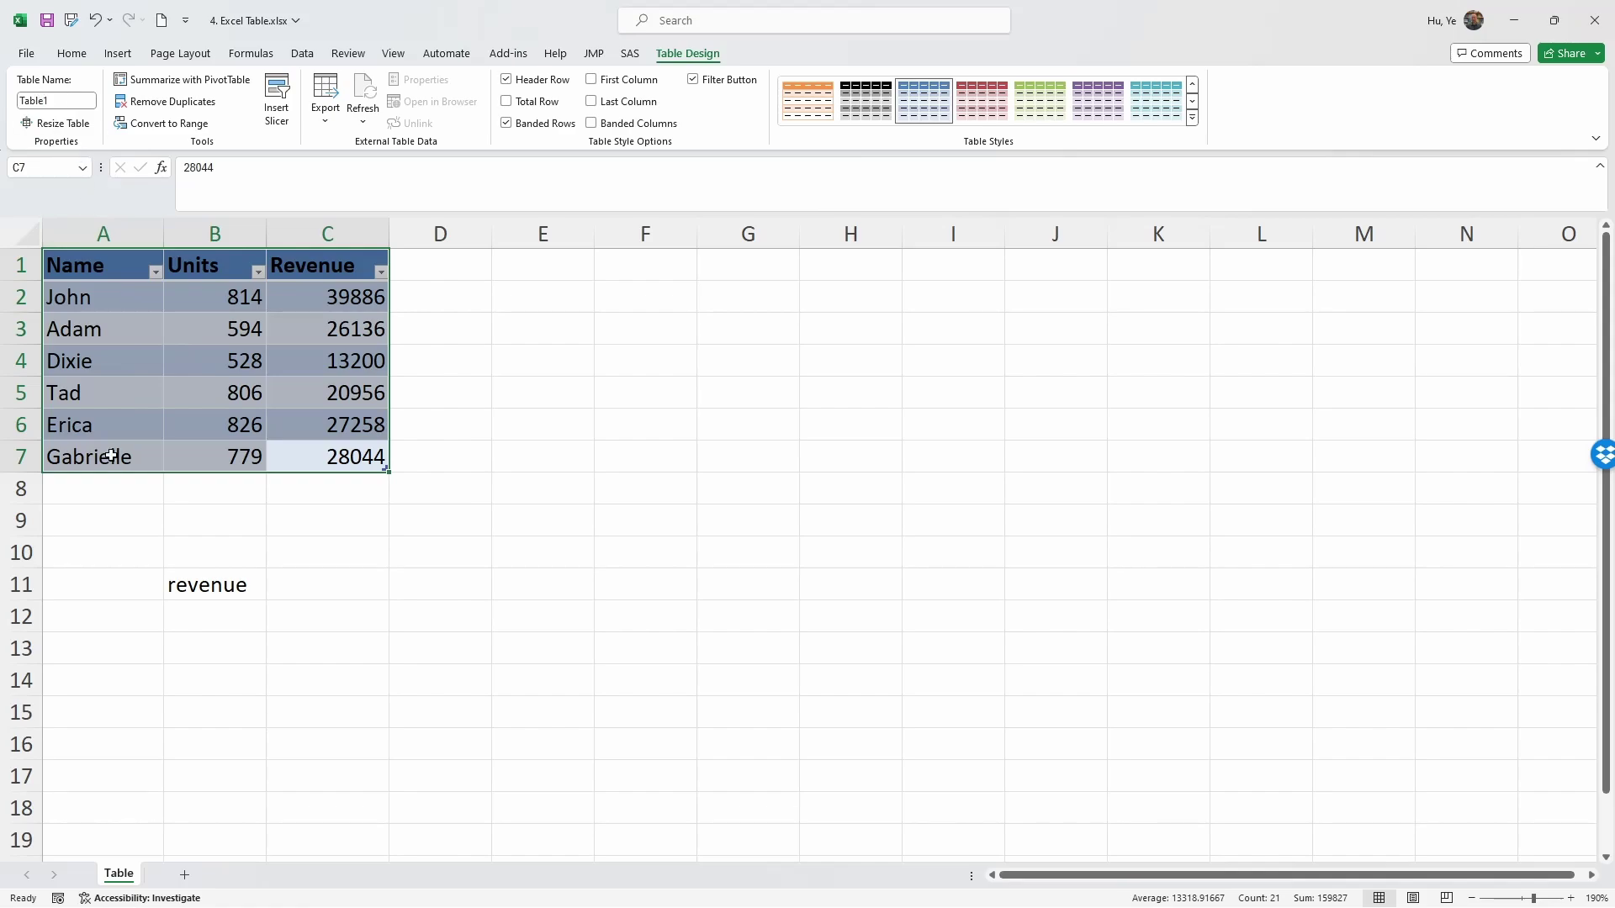
Rename Table1 to Sales in the Table Name box.
left_click(112, 297)
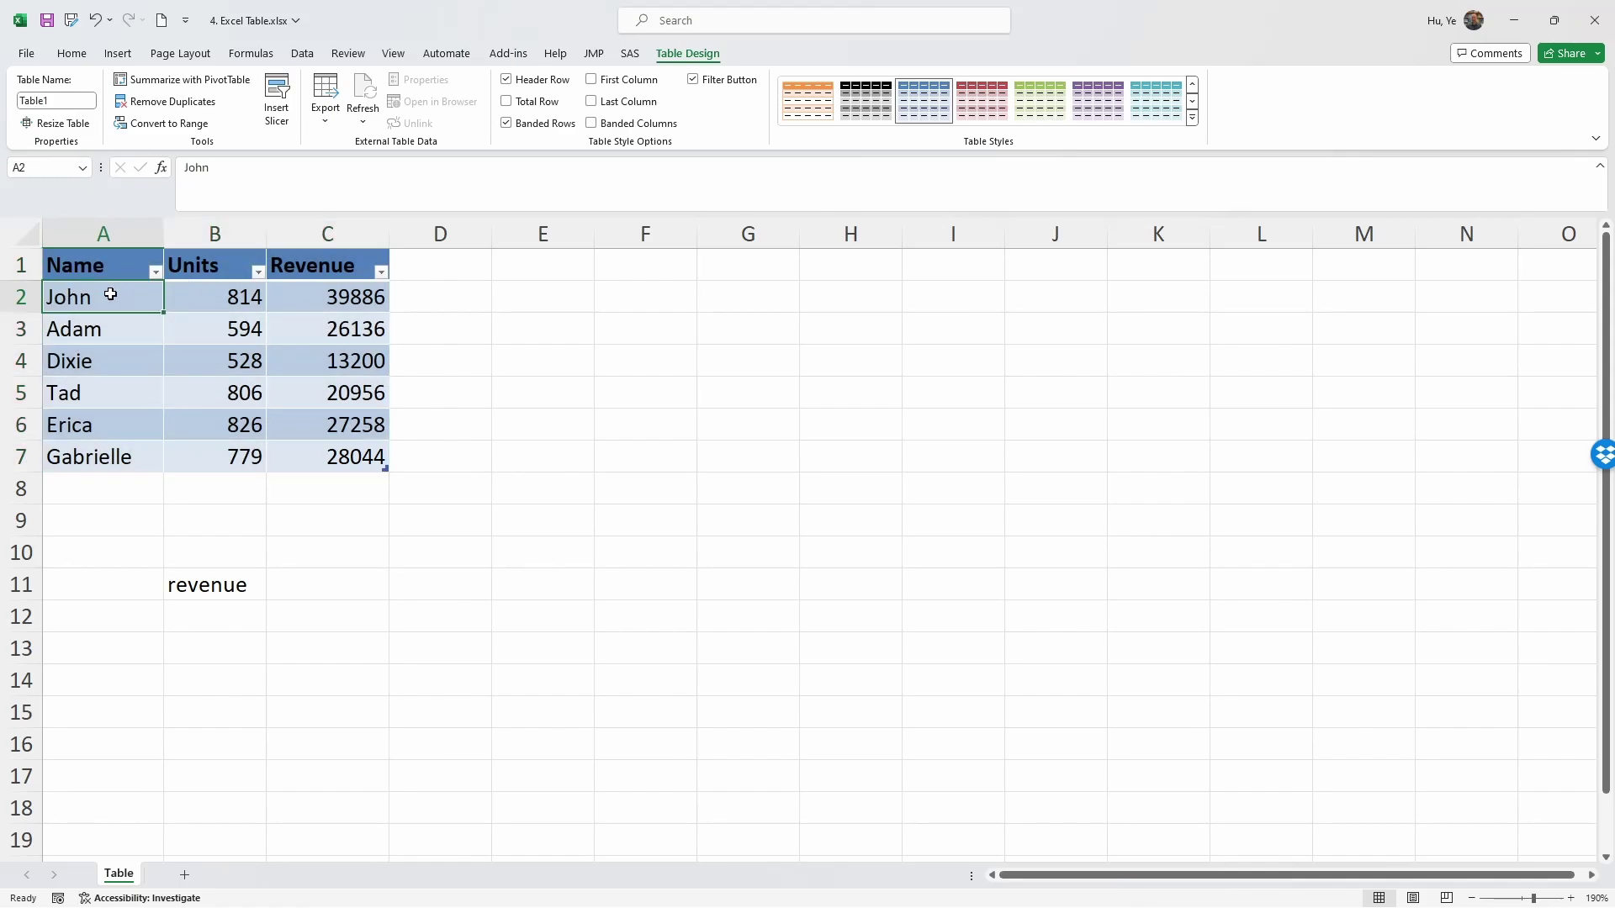
left_click_drag(111, 295, 283, 454)
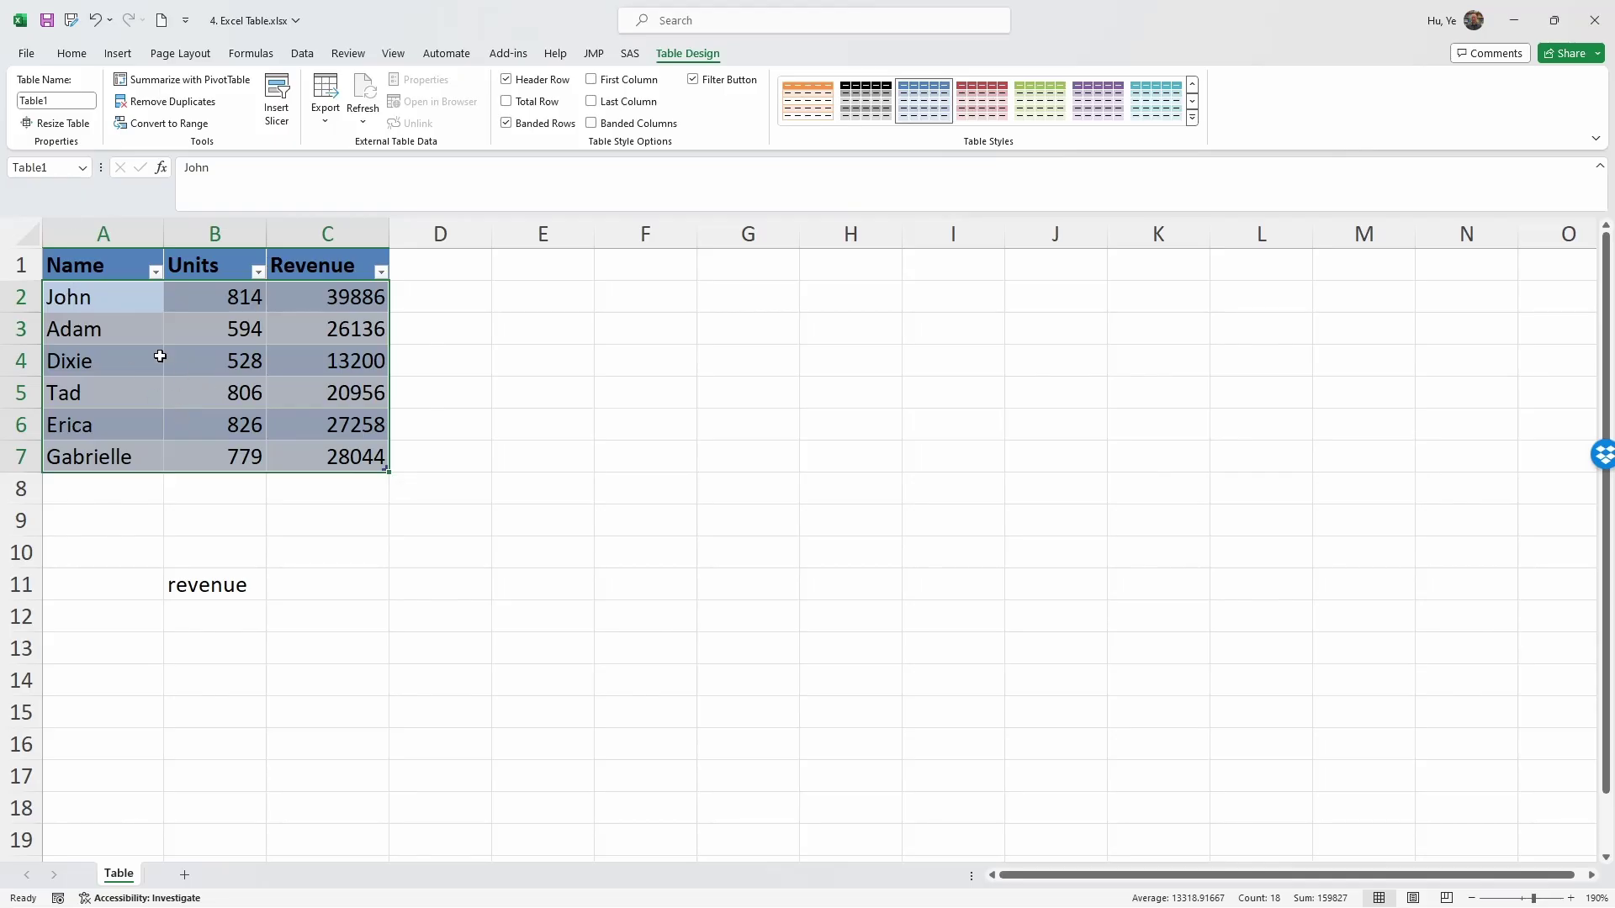
left_click(56, 100)
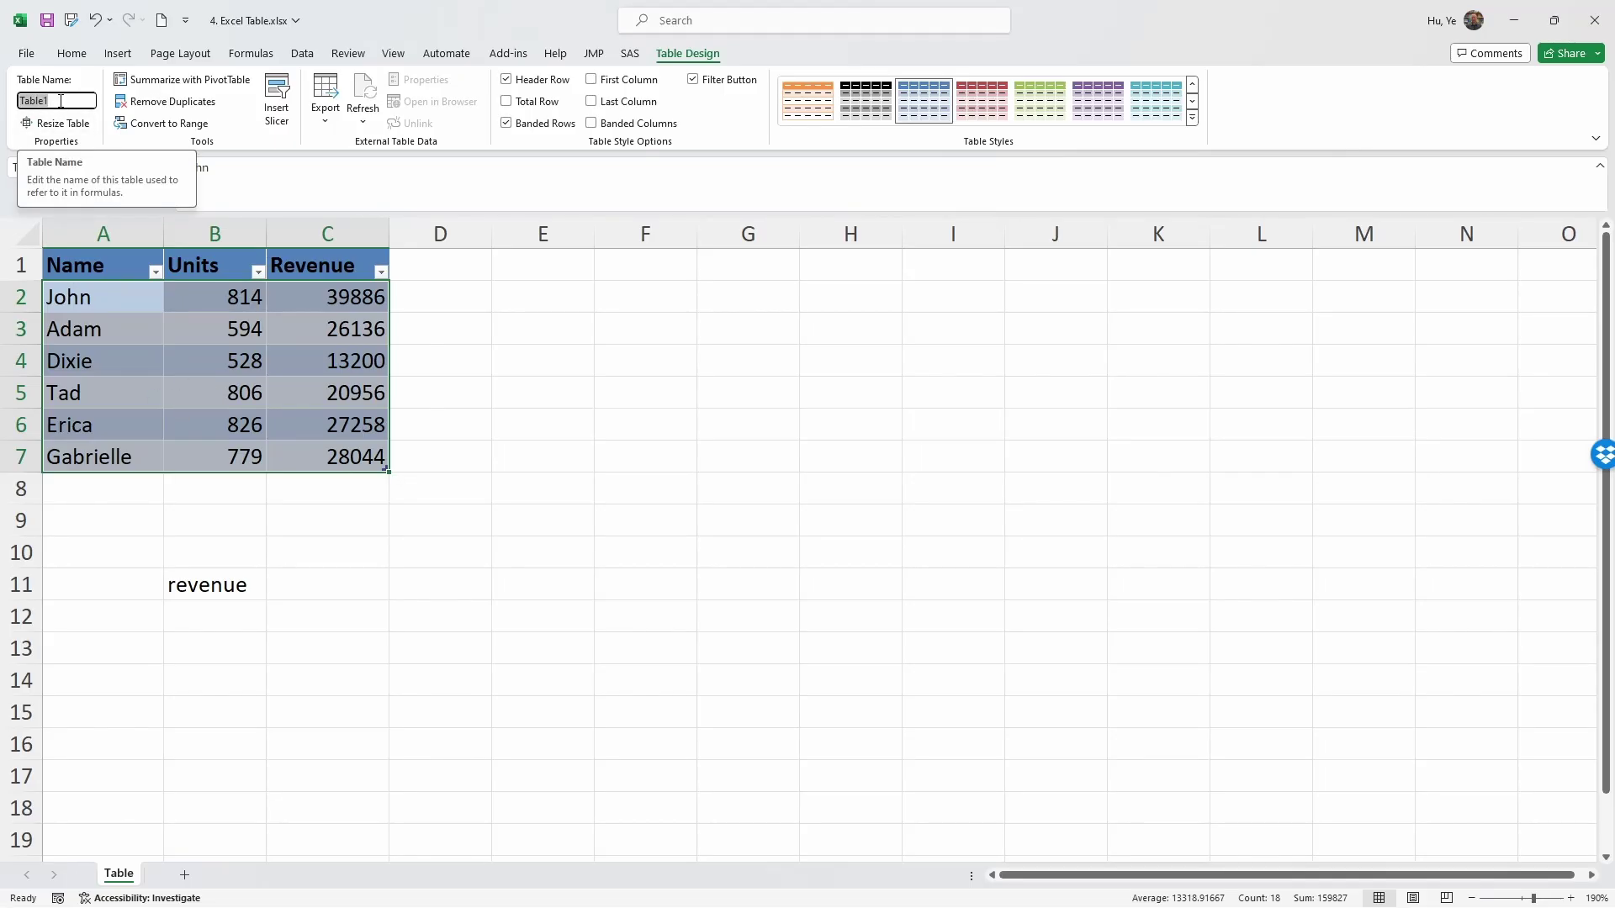
type("Sales")
key("Return")
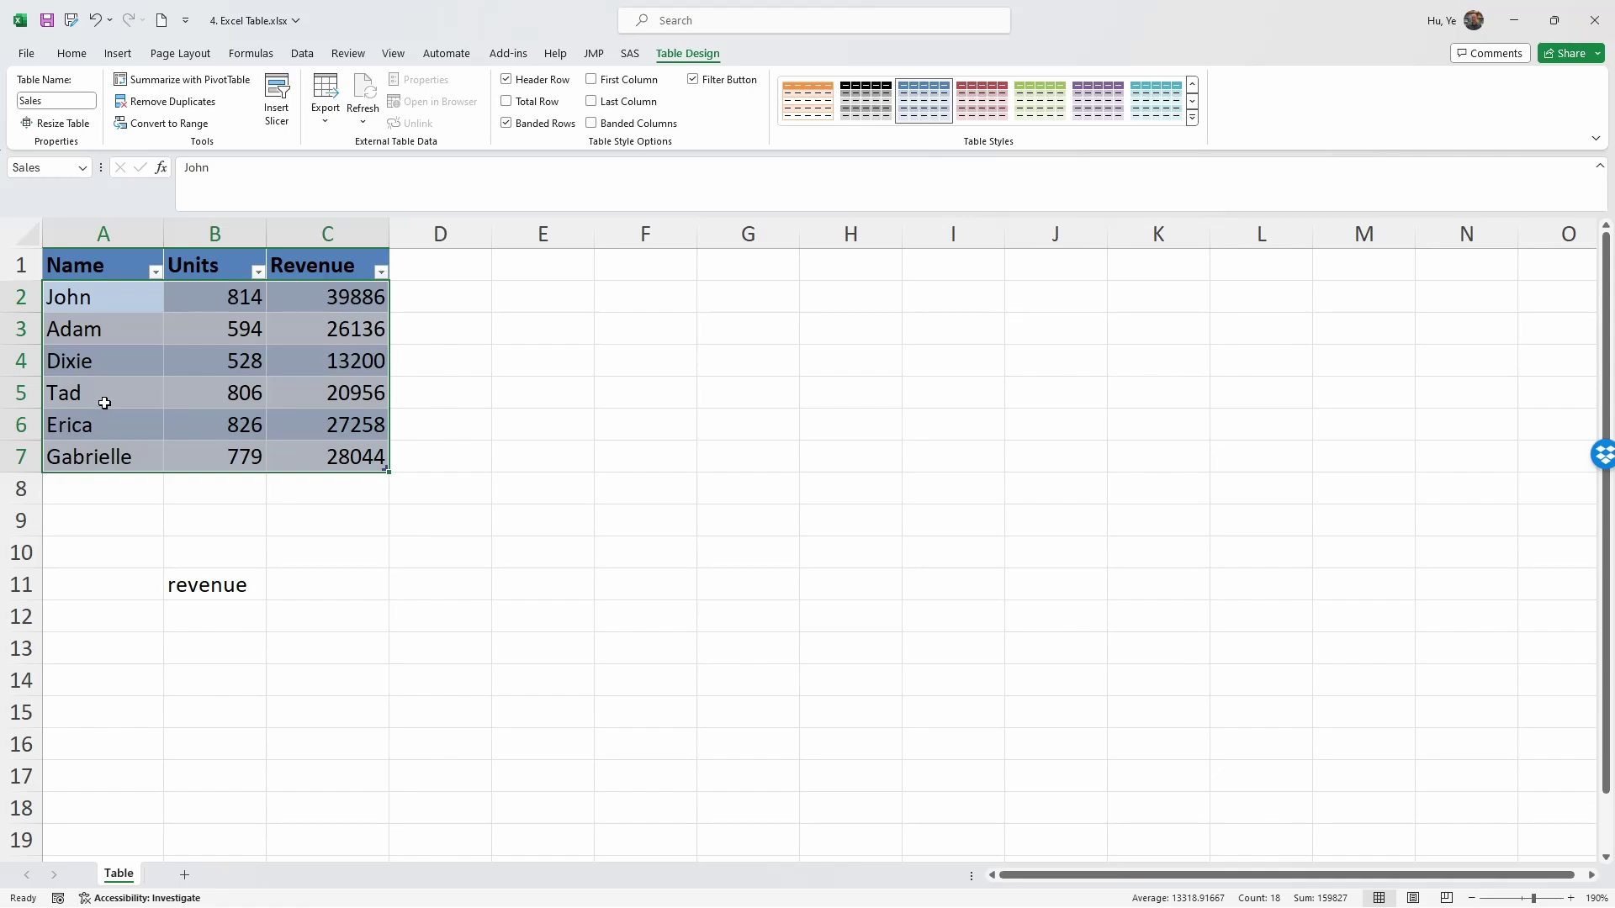
left_click(251, 54)
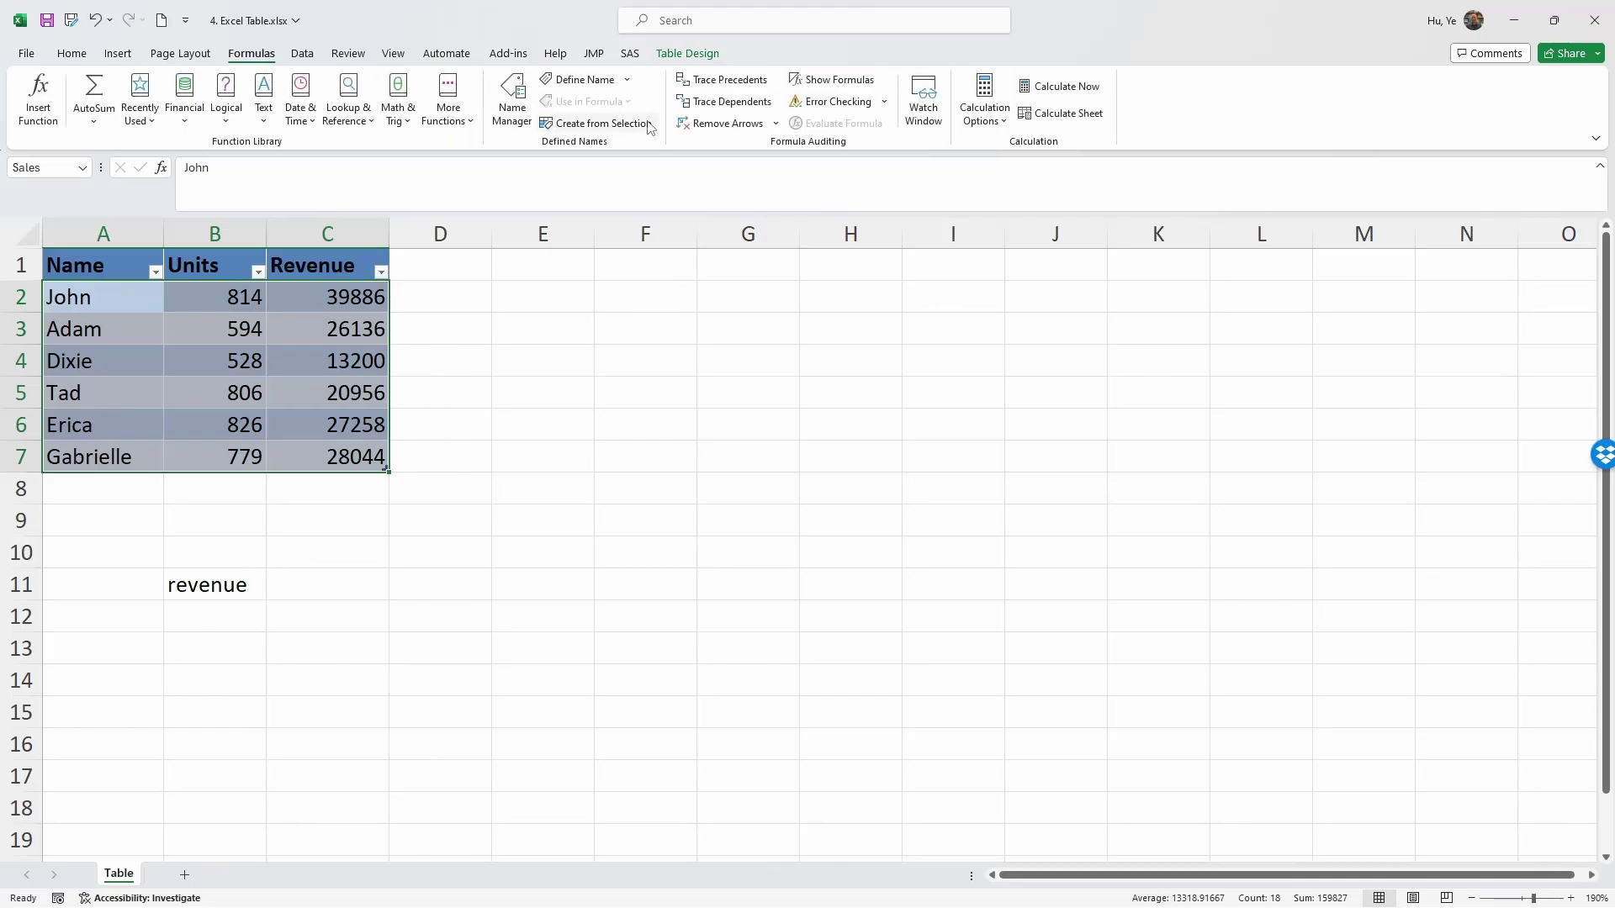
left_click(513, 99)
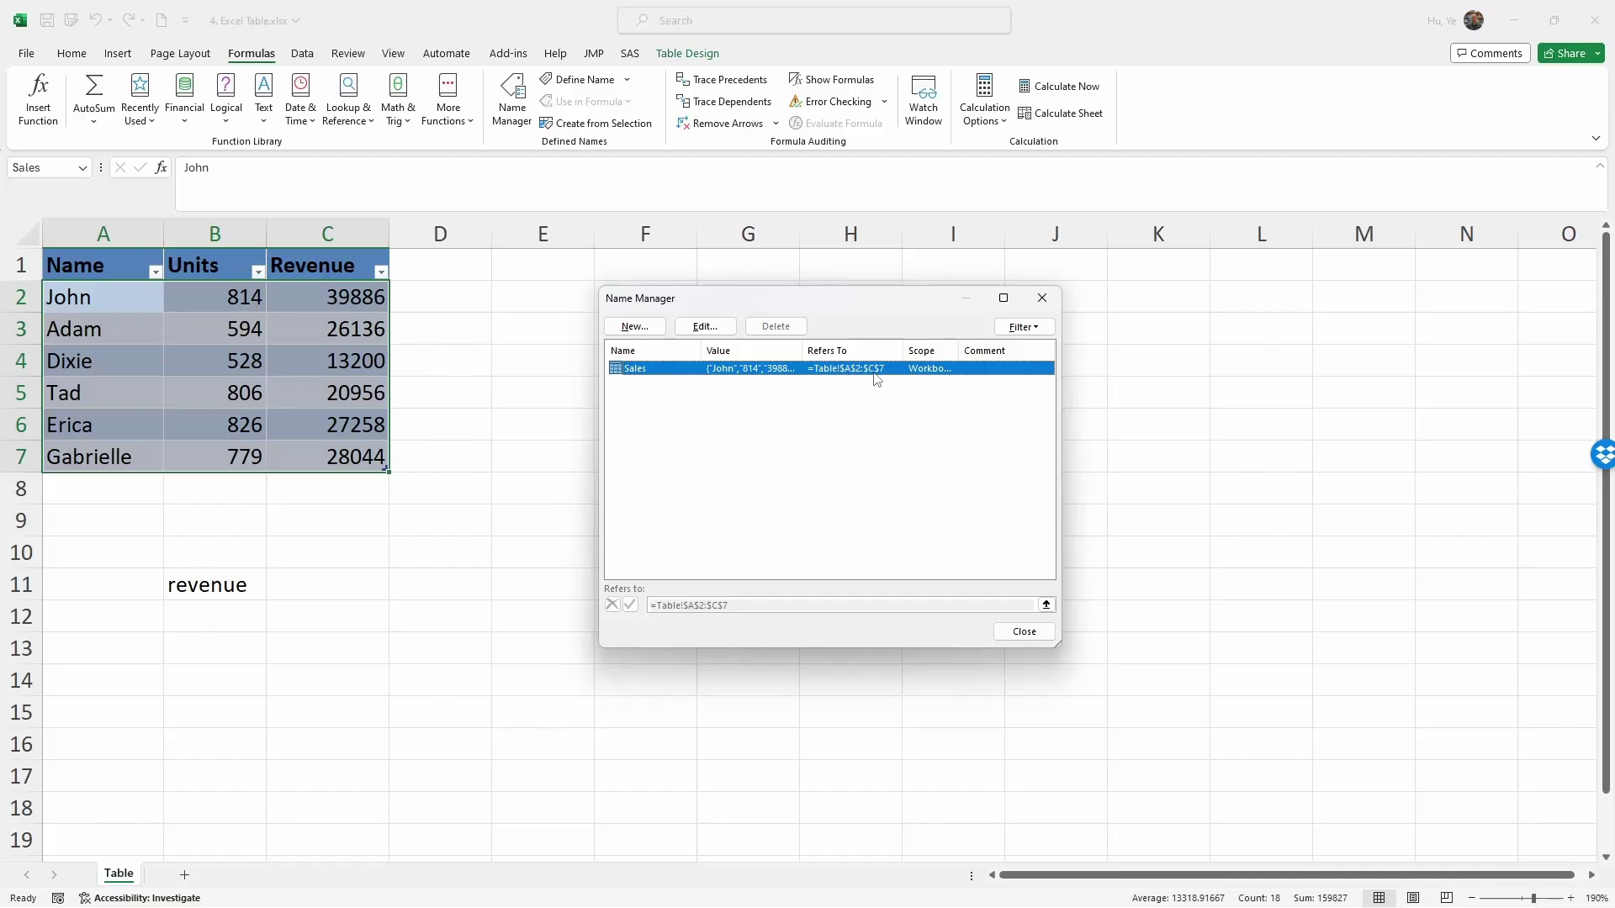
left_click(1019, 631)
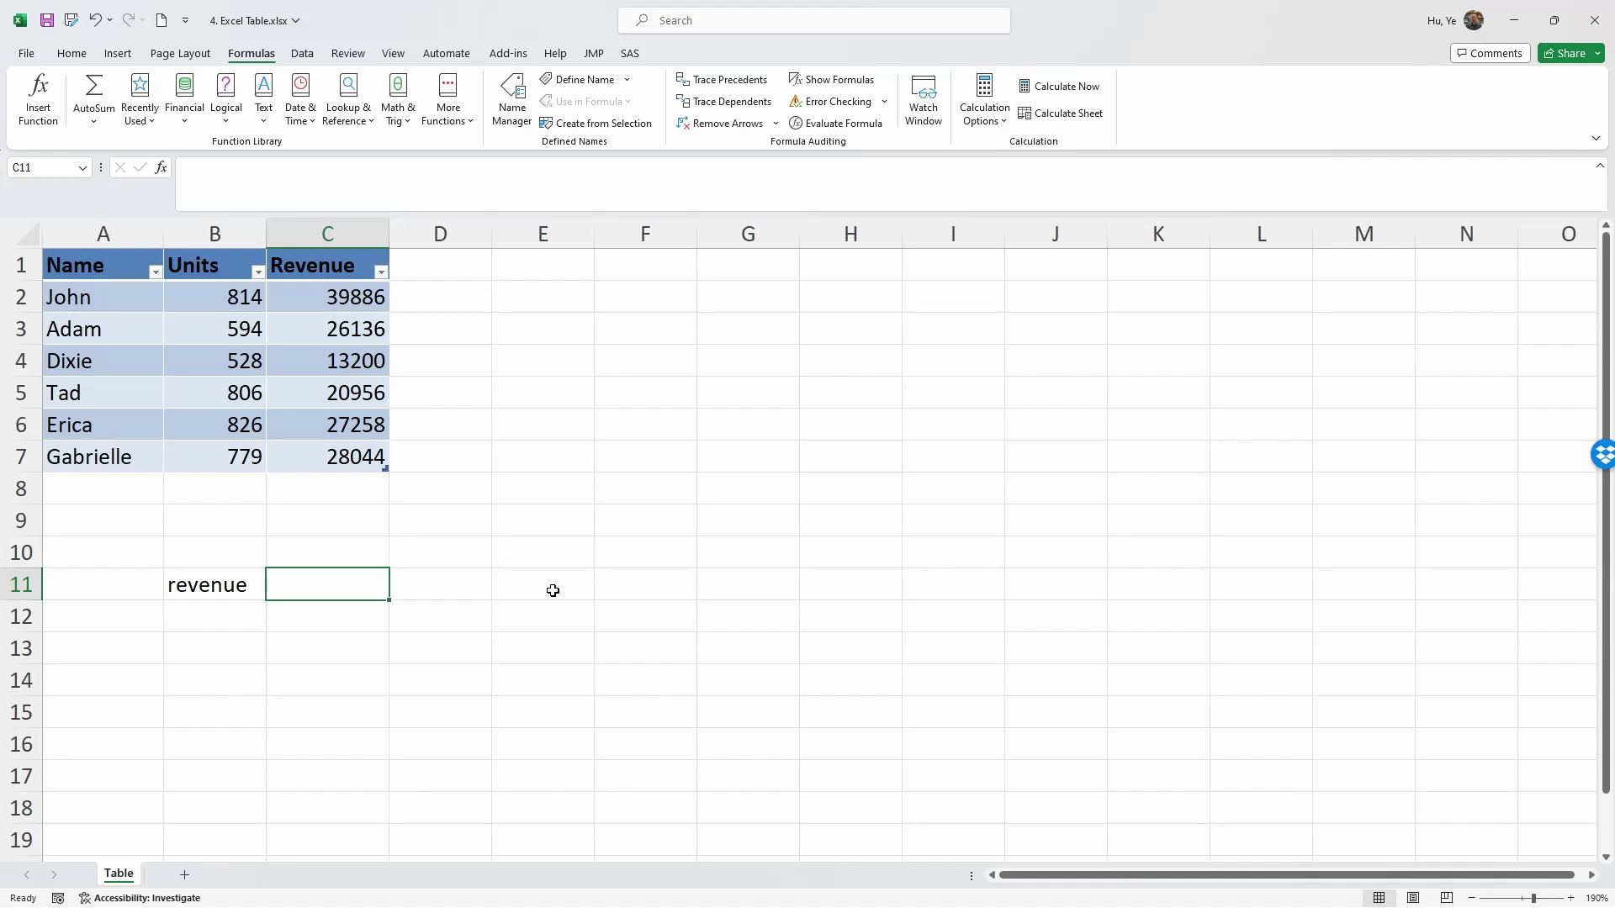
Enter =SUM(Sales[Revenue]) in C11 using autocomplete for the table and column.
type("=sum")
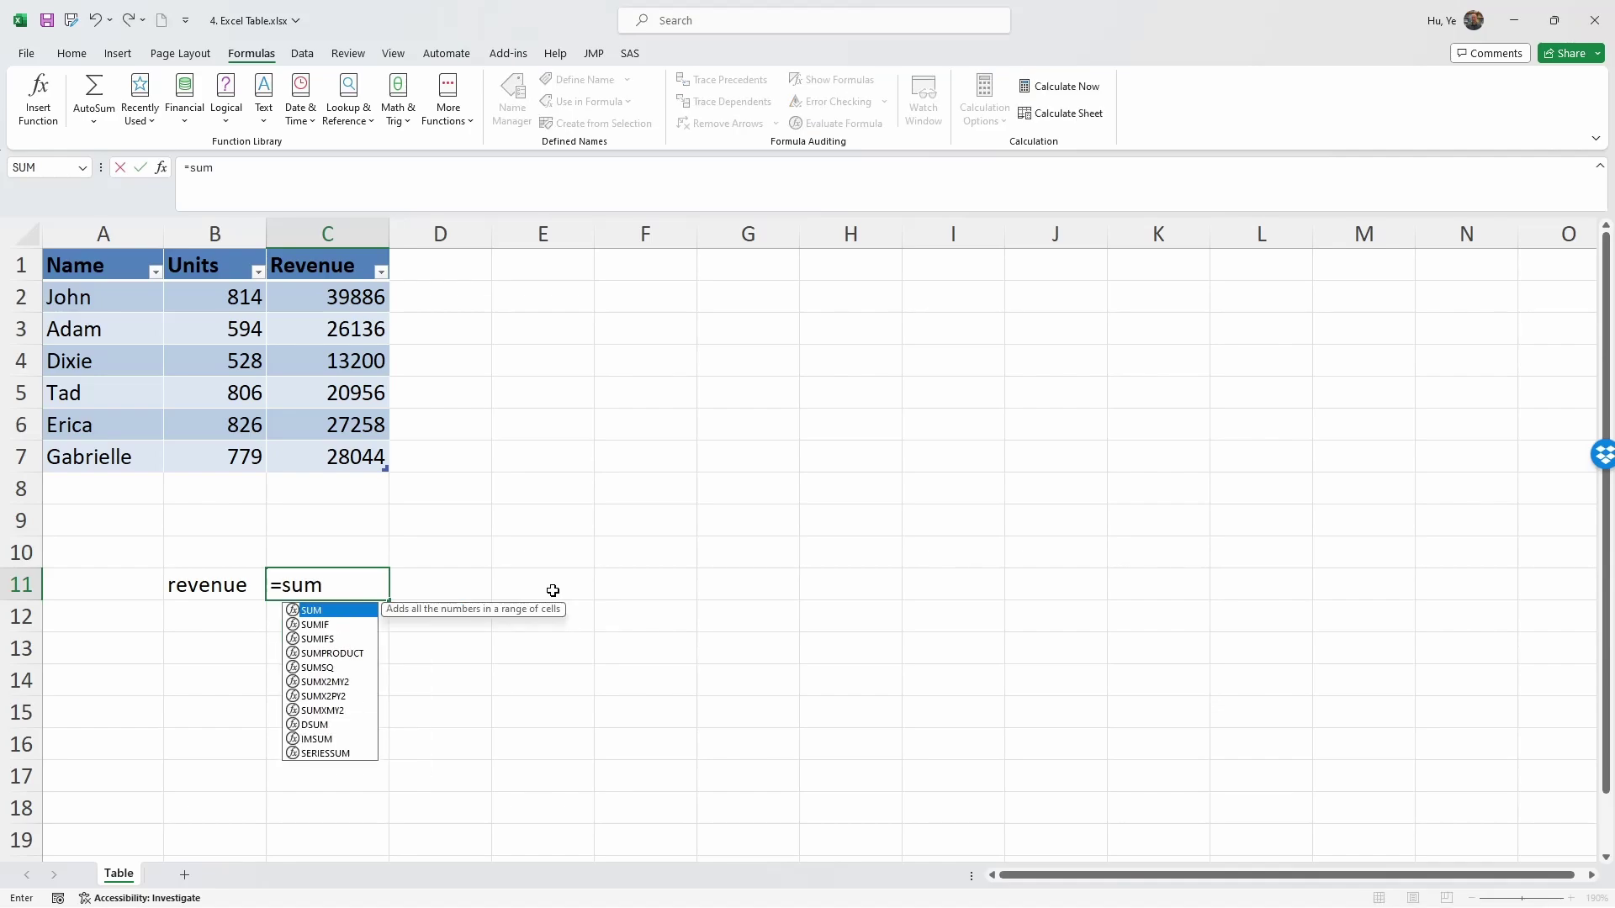
type("(")
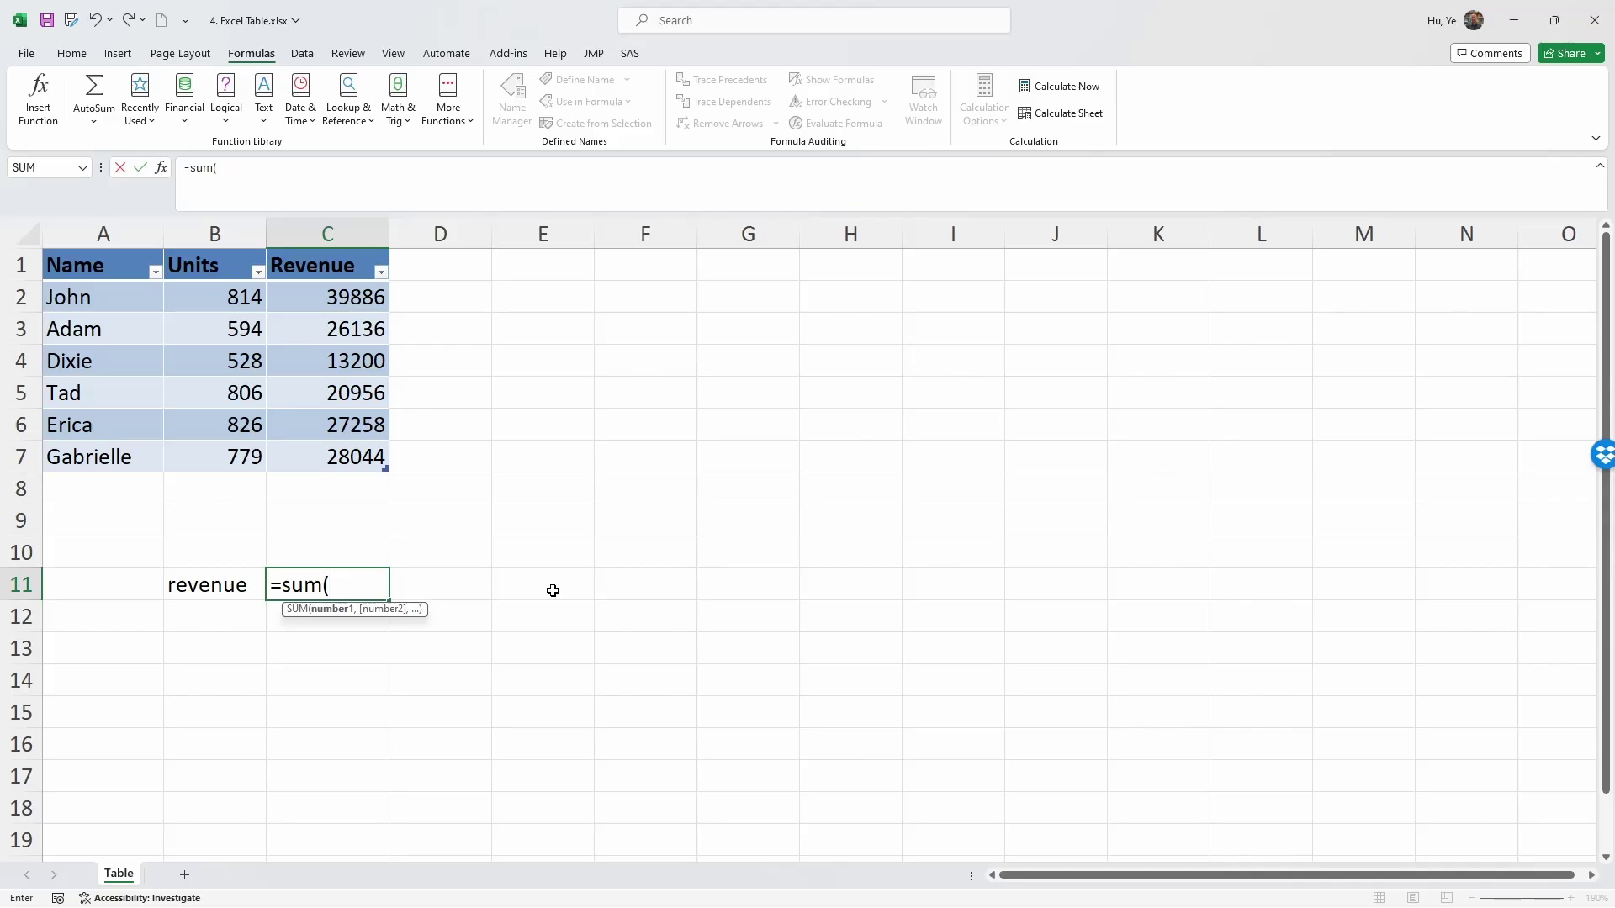
type("s")
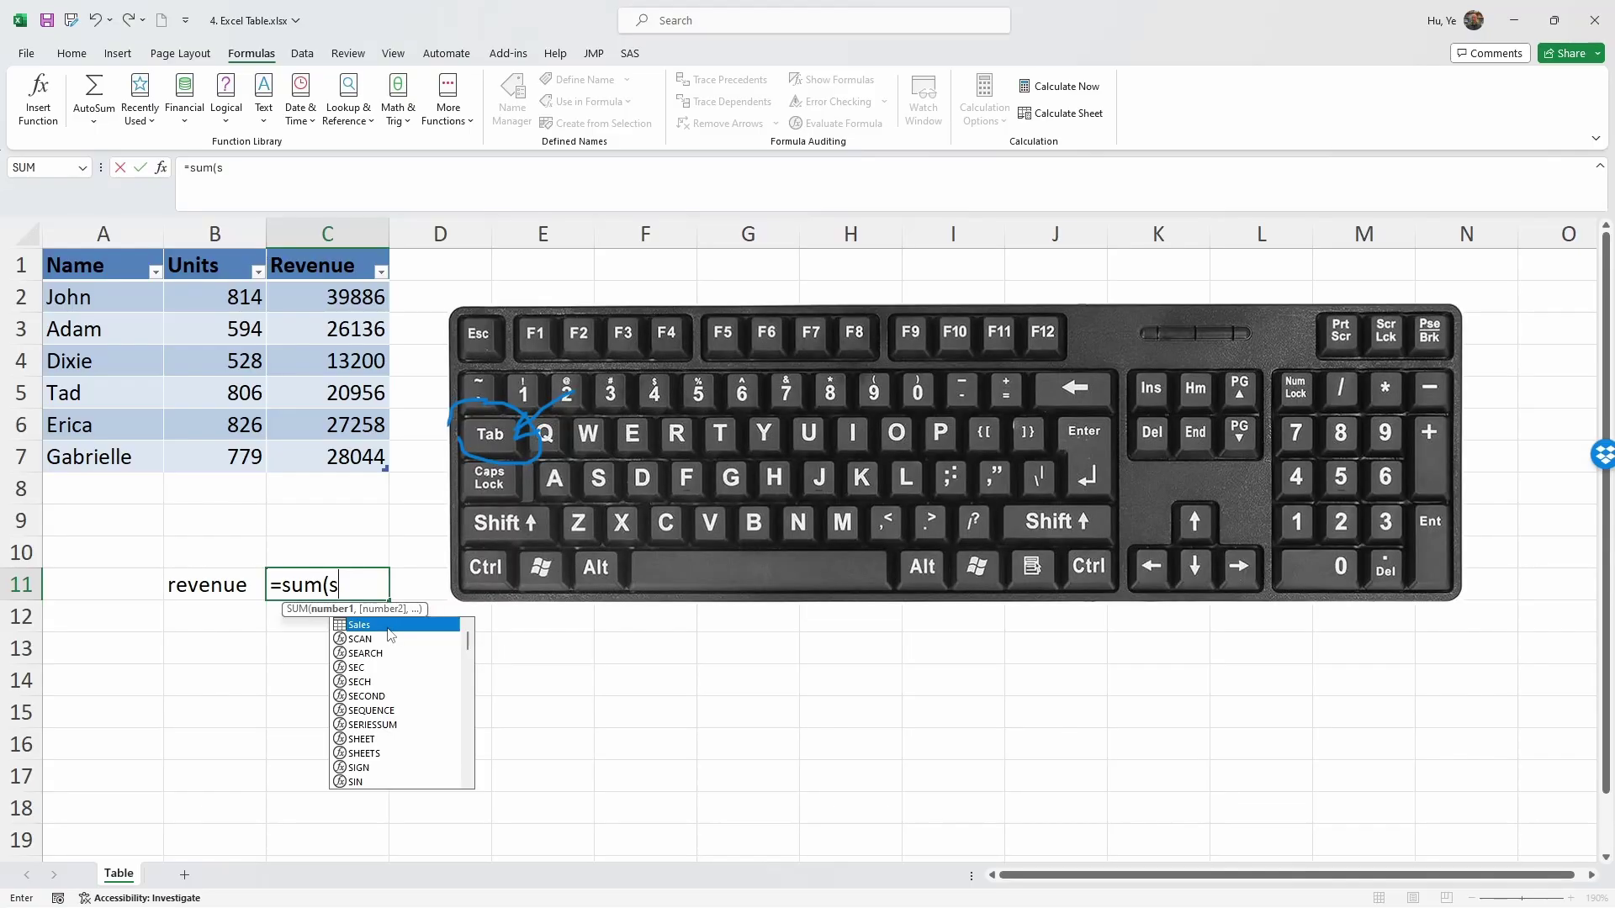
key("Tab")
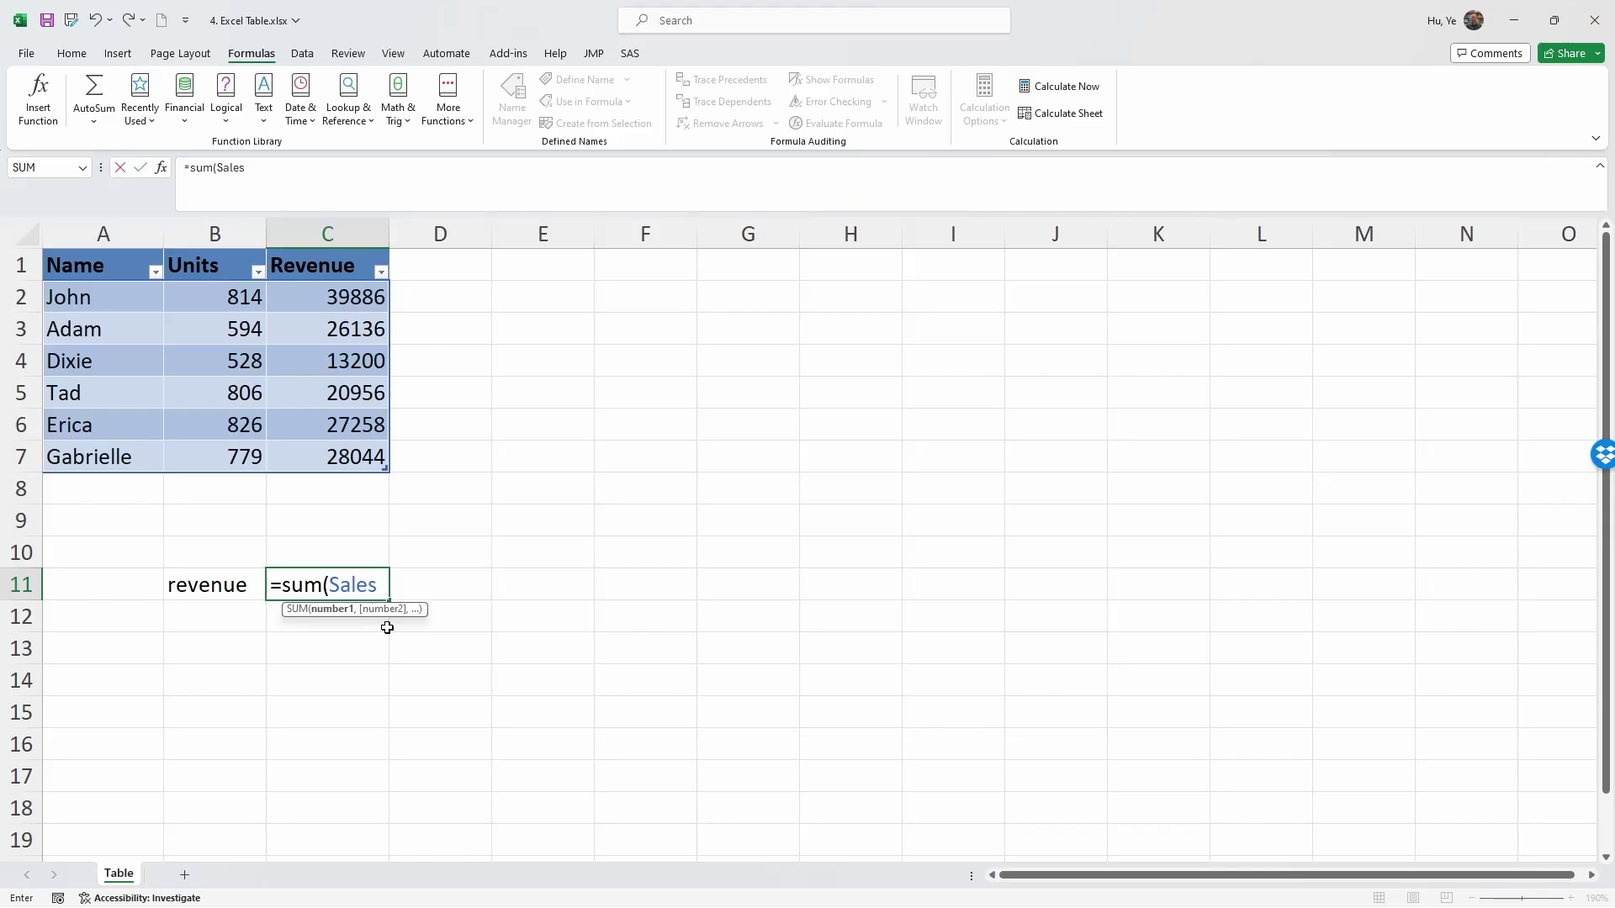
type("[")
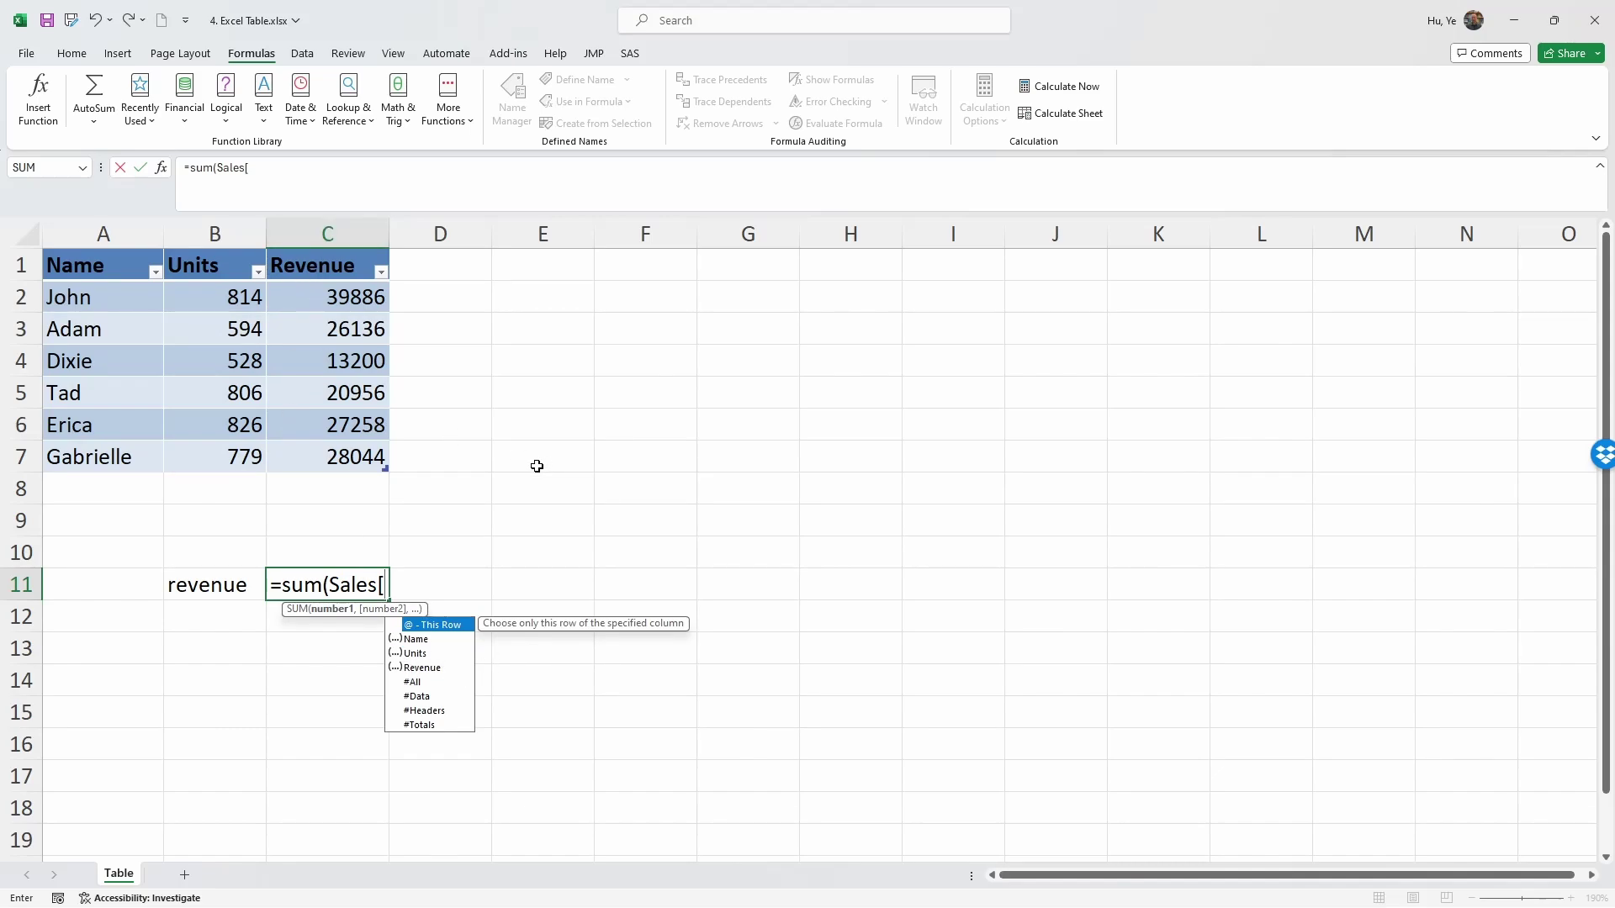
key("Down")
key("Down")
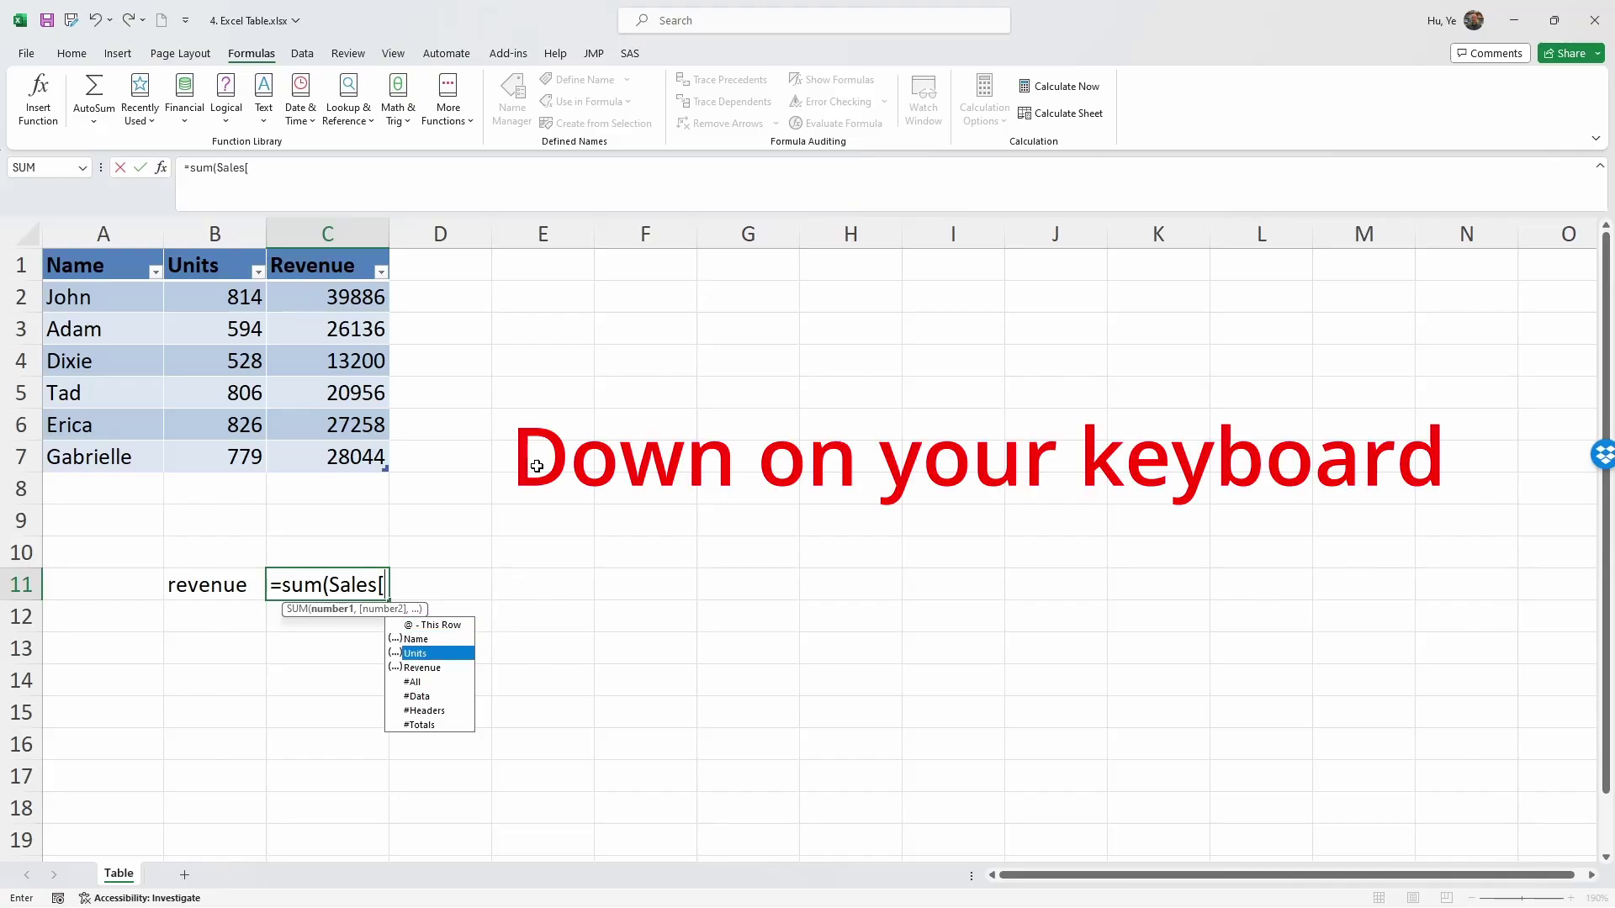
key("Down")
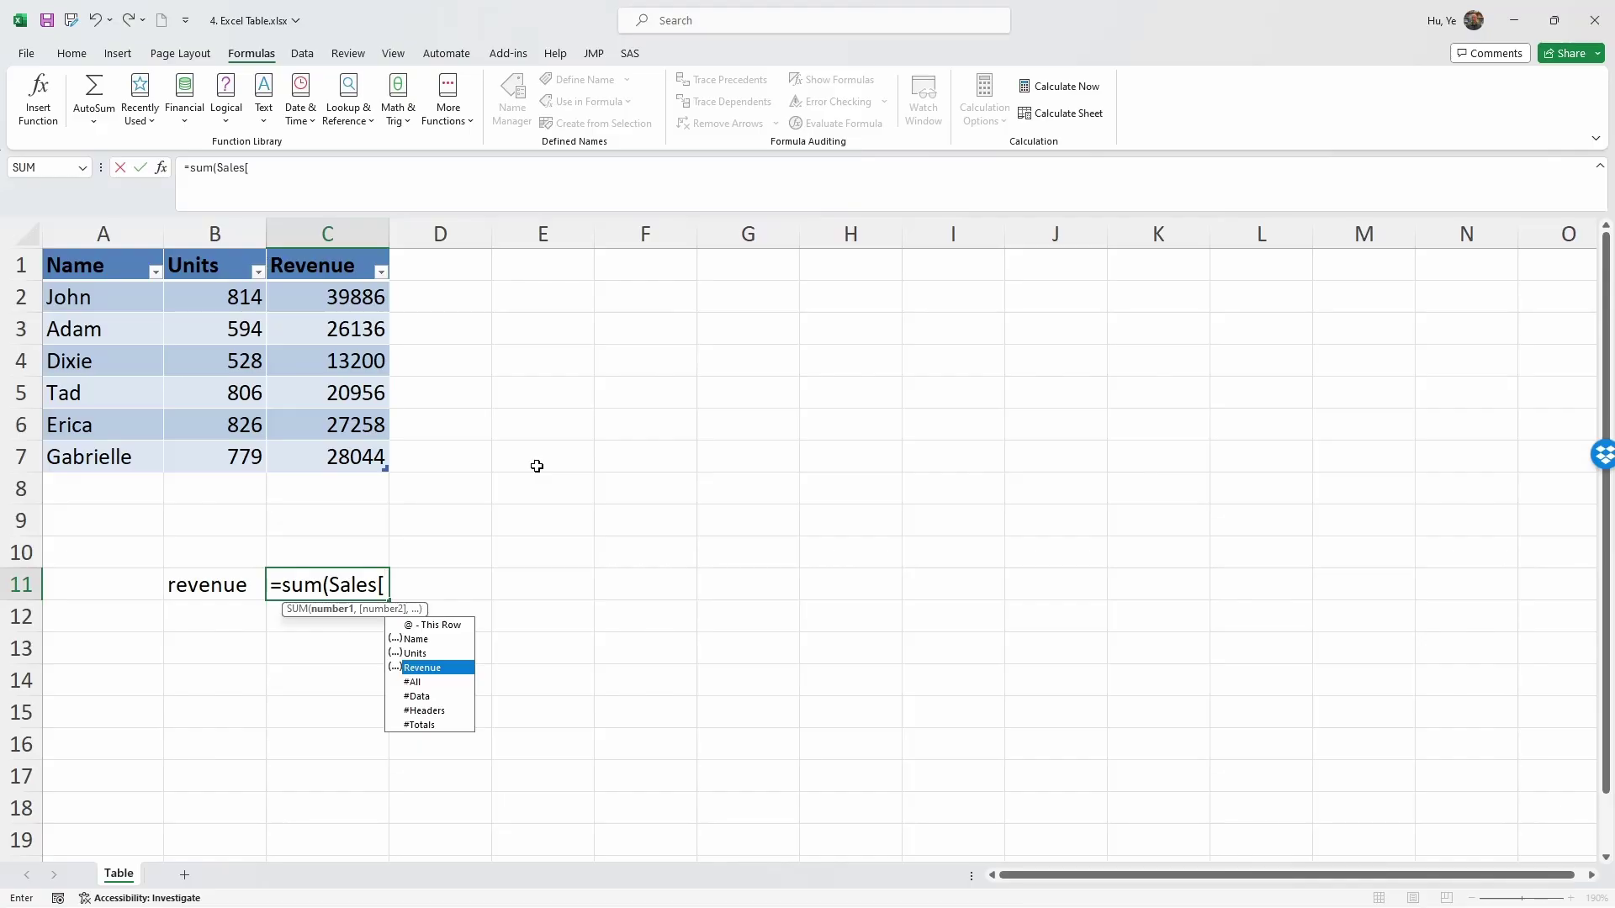
key("Tab")
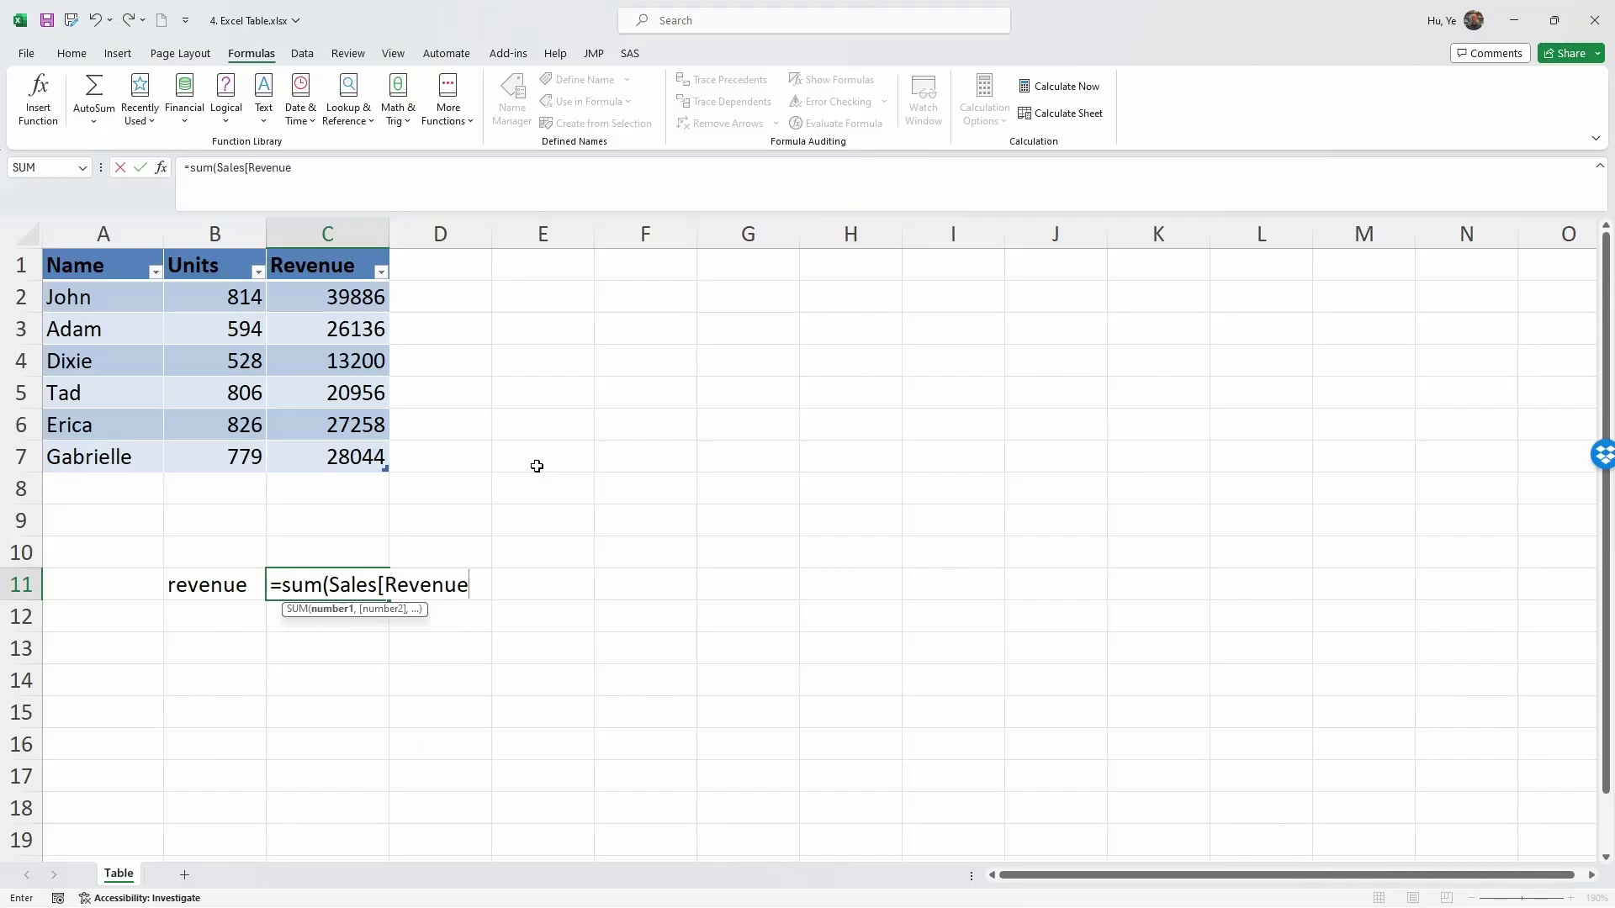
type("]")
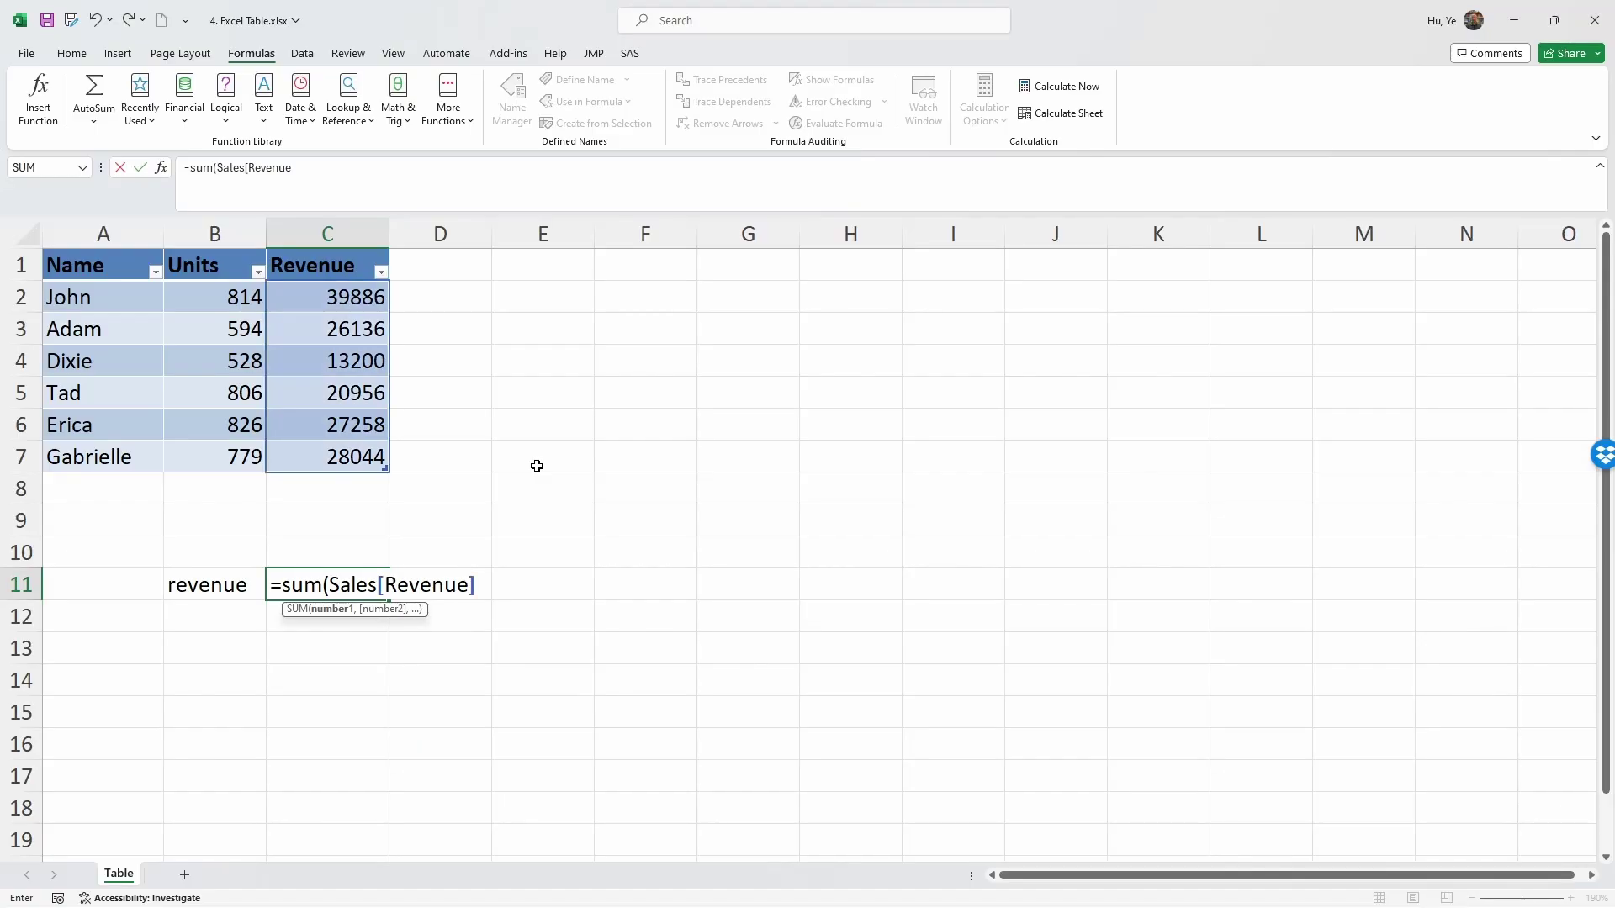
type(")")
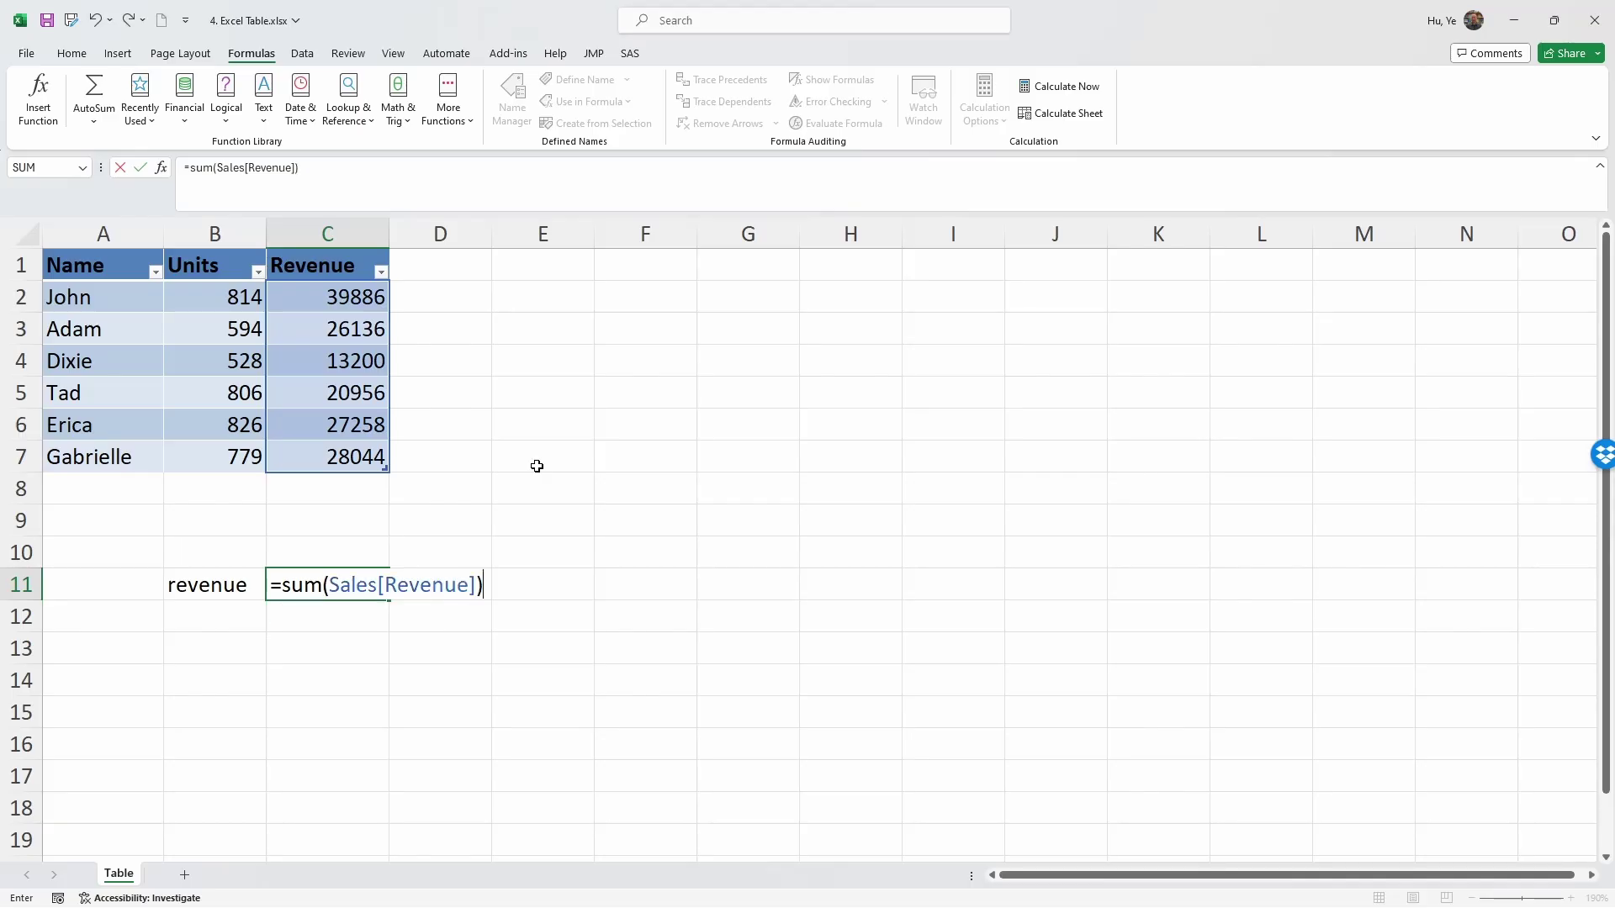
key("Return")
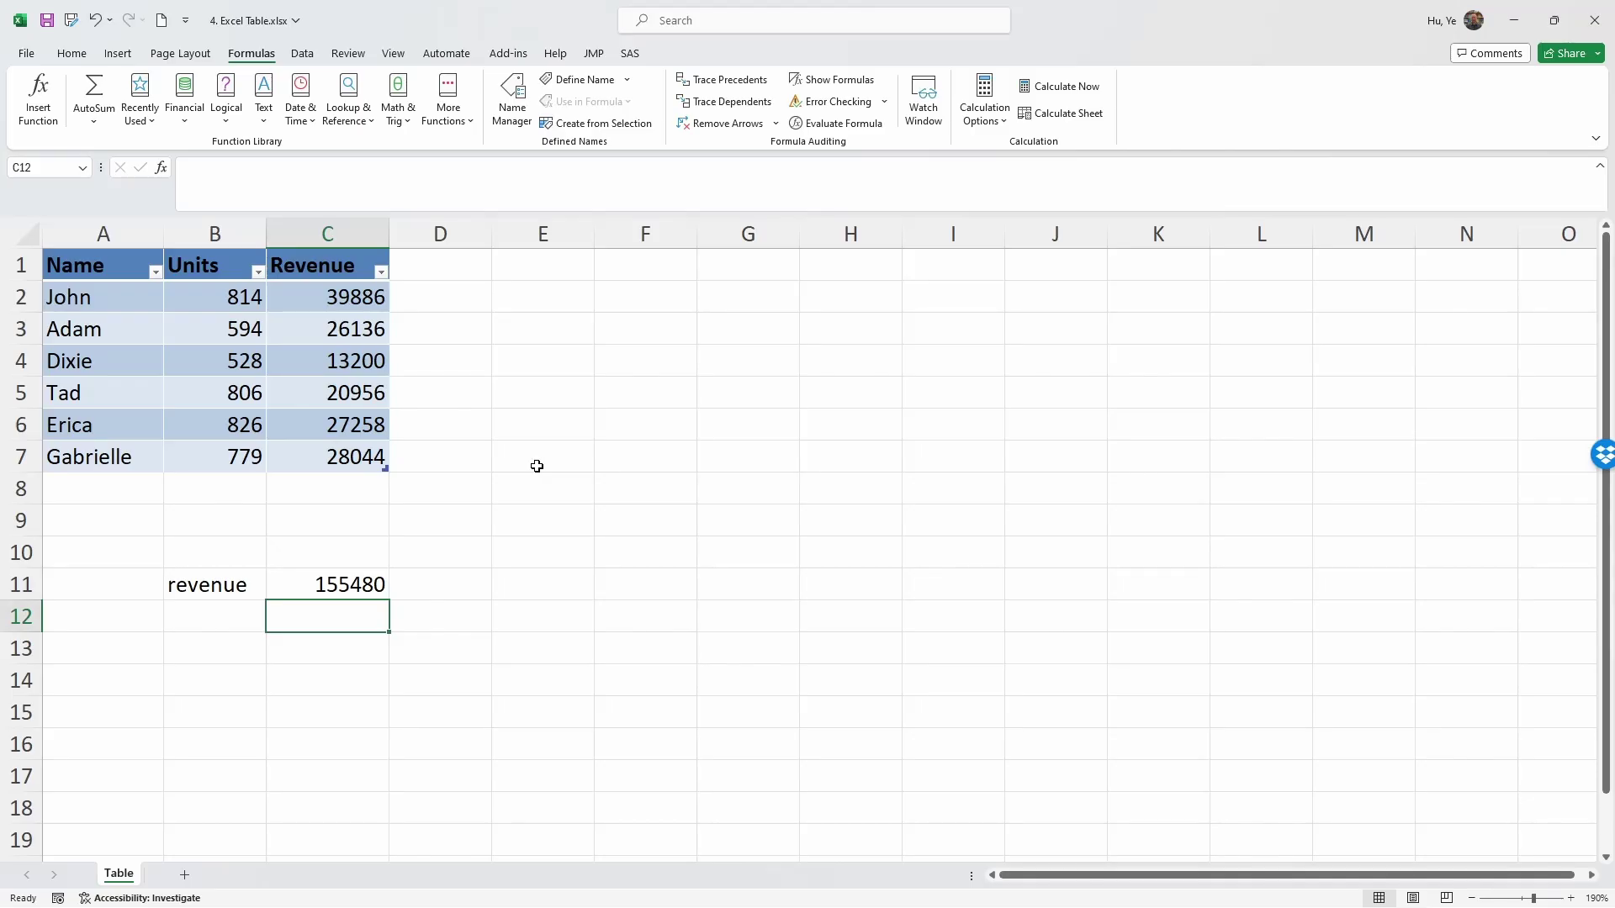
Add Amanda as a new table row in A8.
left_click(138, 482)
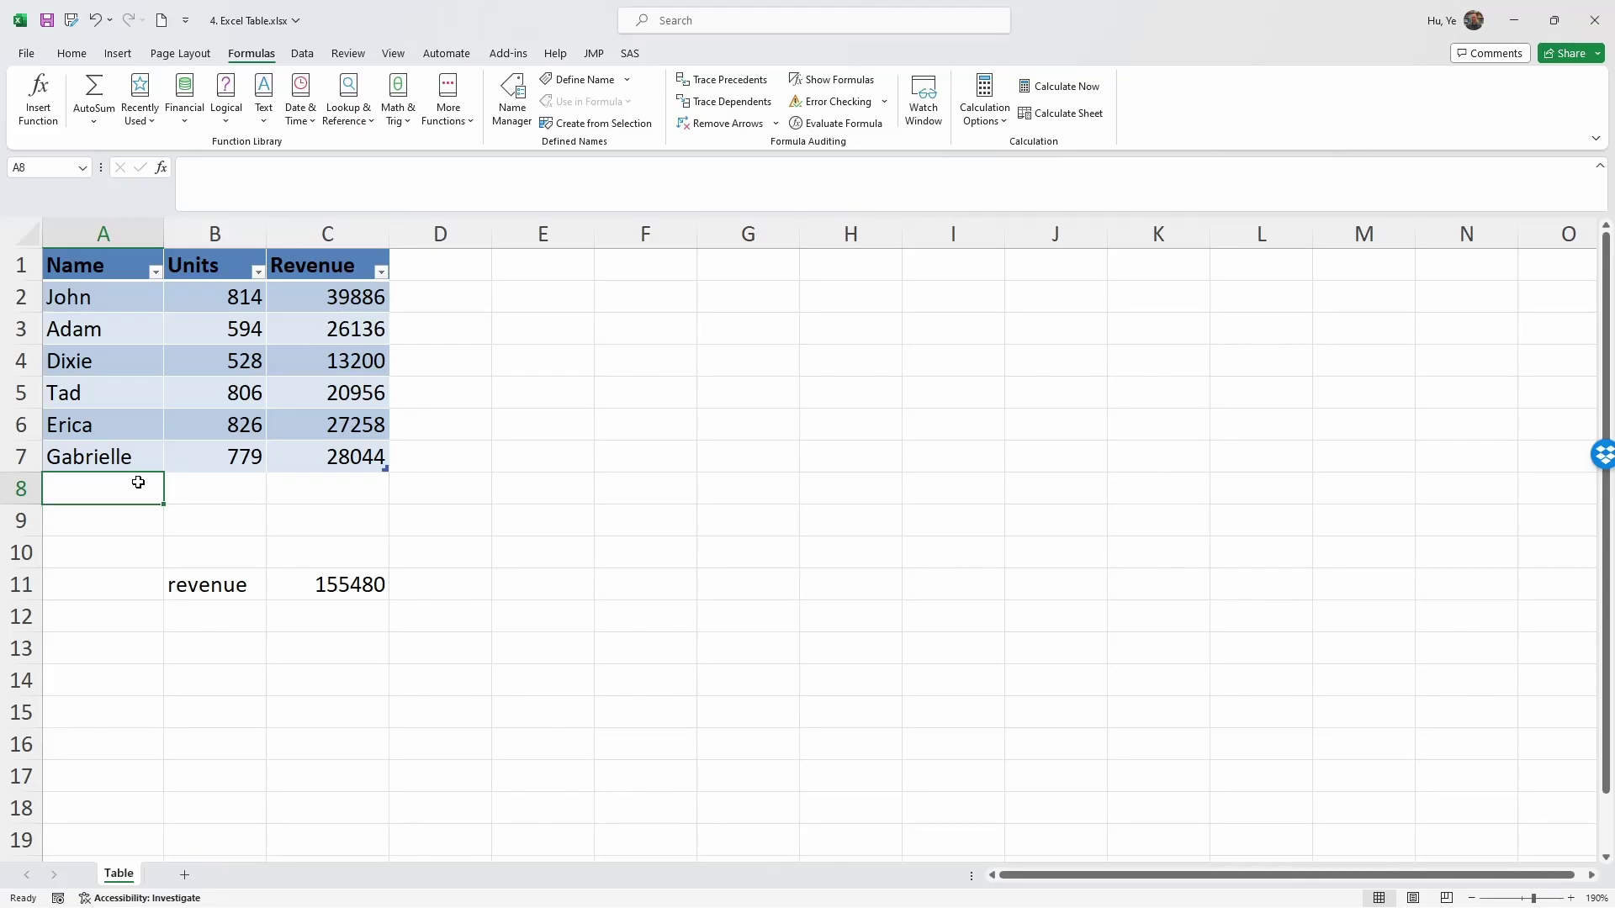
type("Amanda")
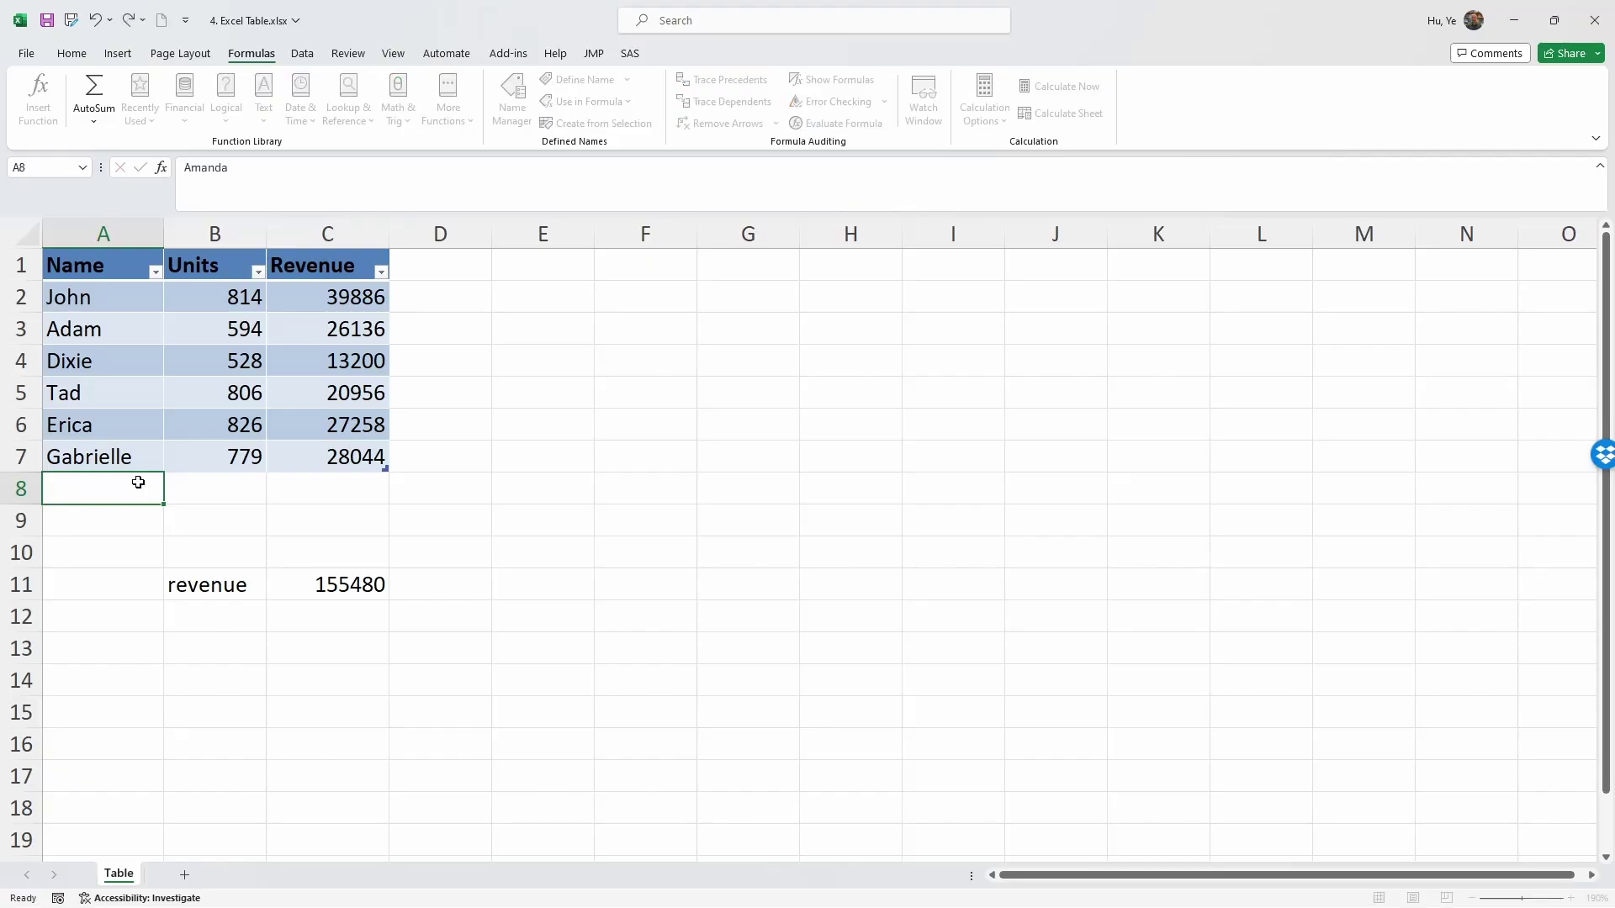
key("Return")
left_click(138, 482)
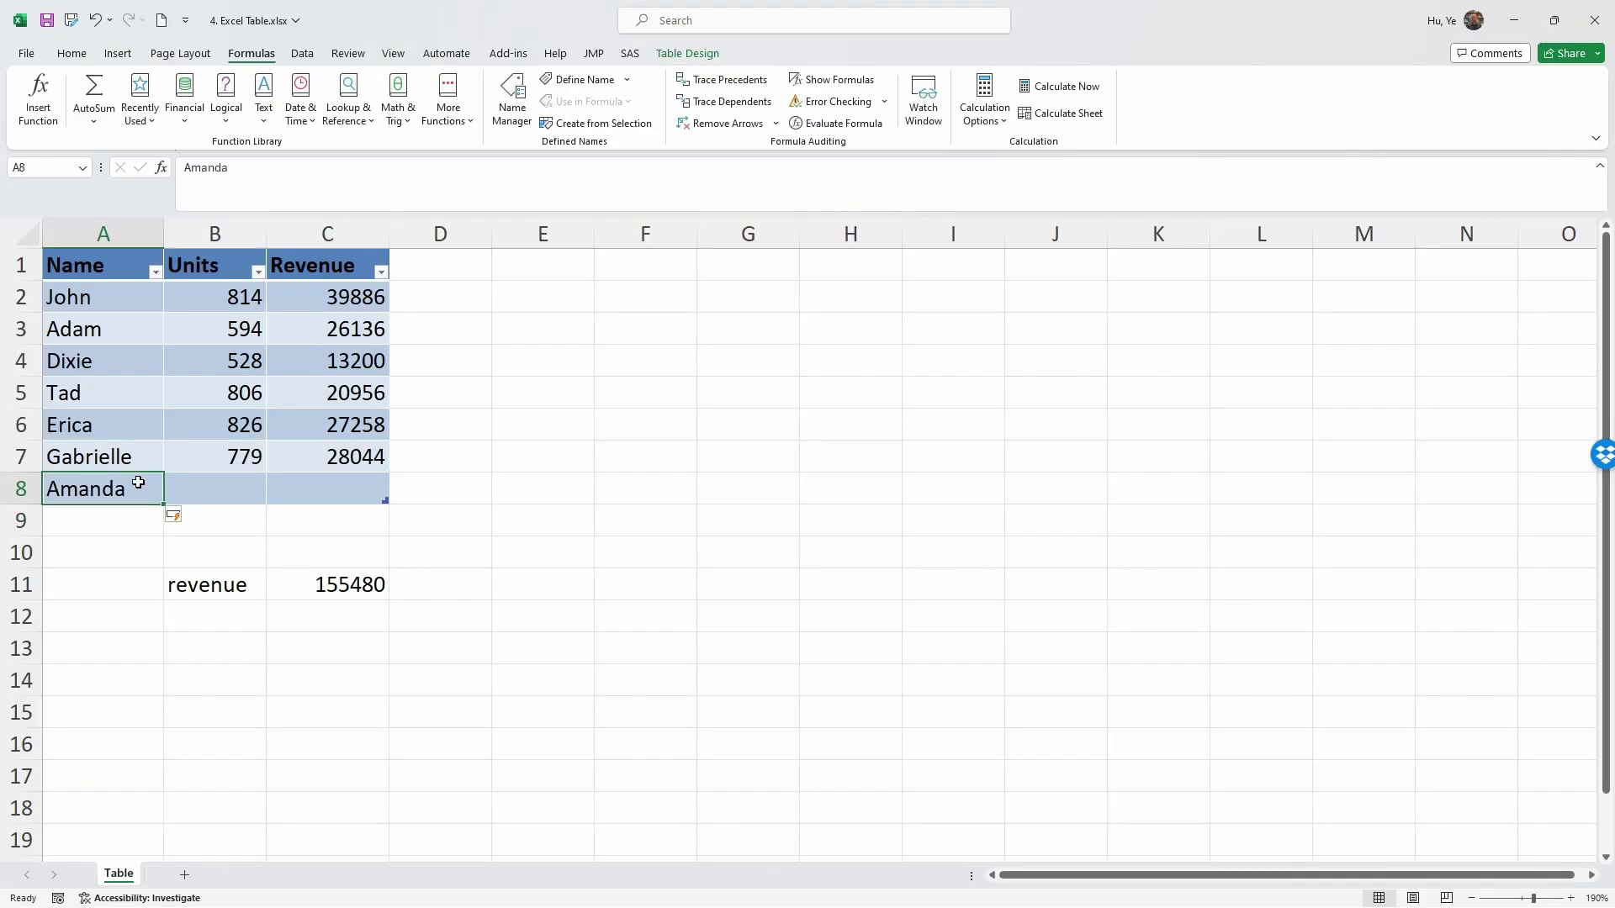
key("Tab")
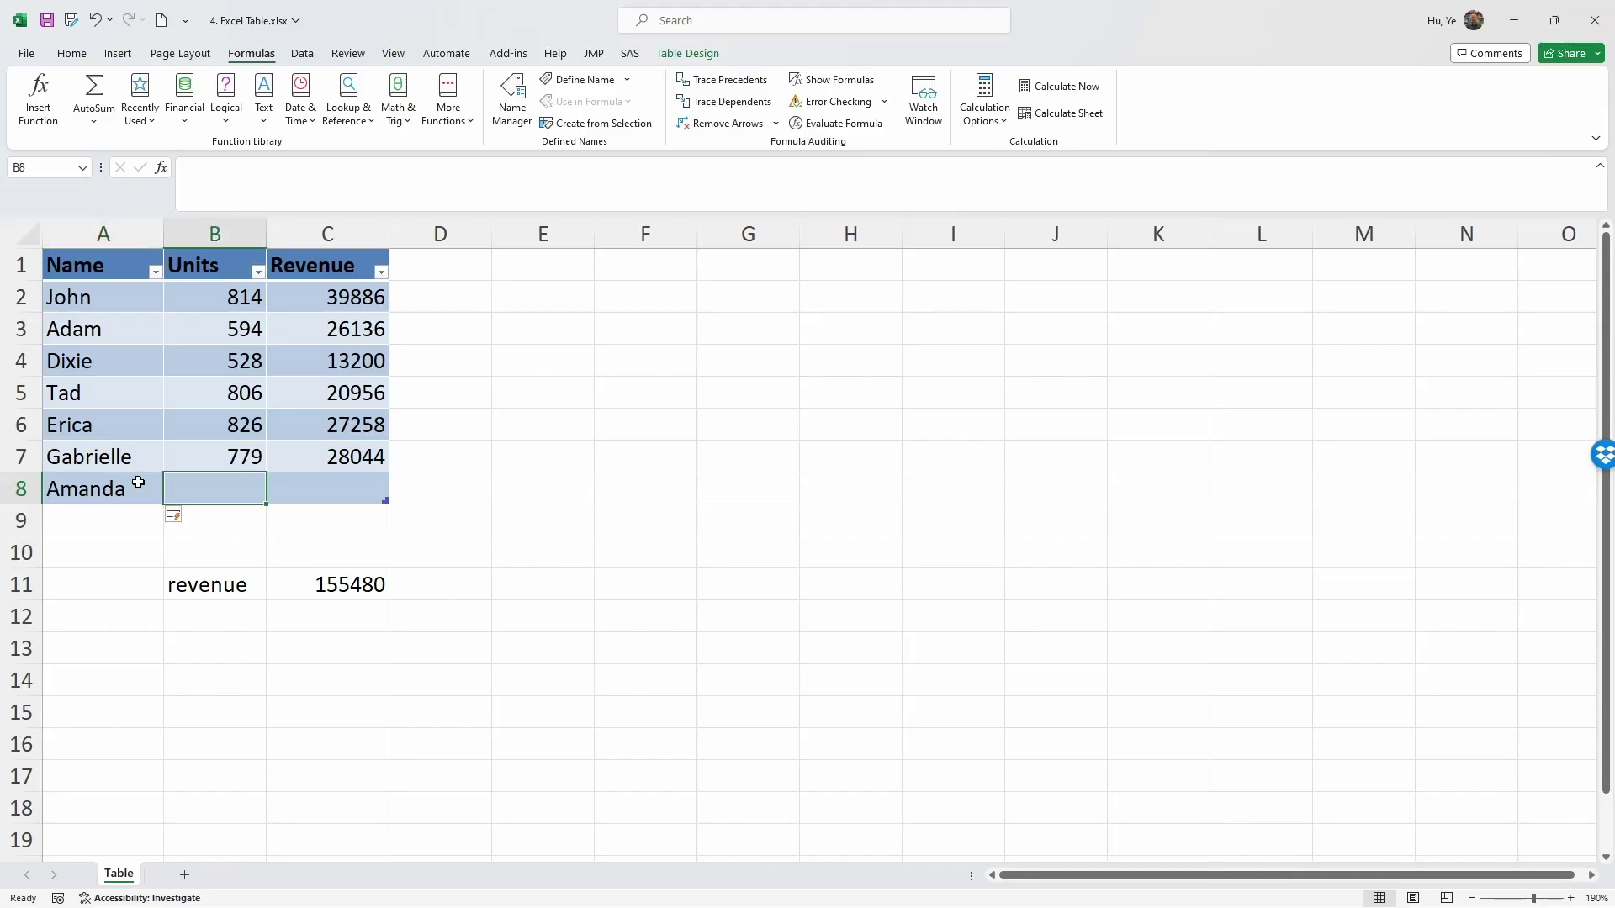
Enter Amanda's 400 units and 5000 revenue, then check the C11 total of 160480.
left_click_drag(105, 301, 303, 494)
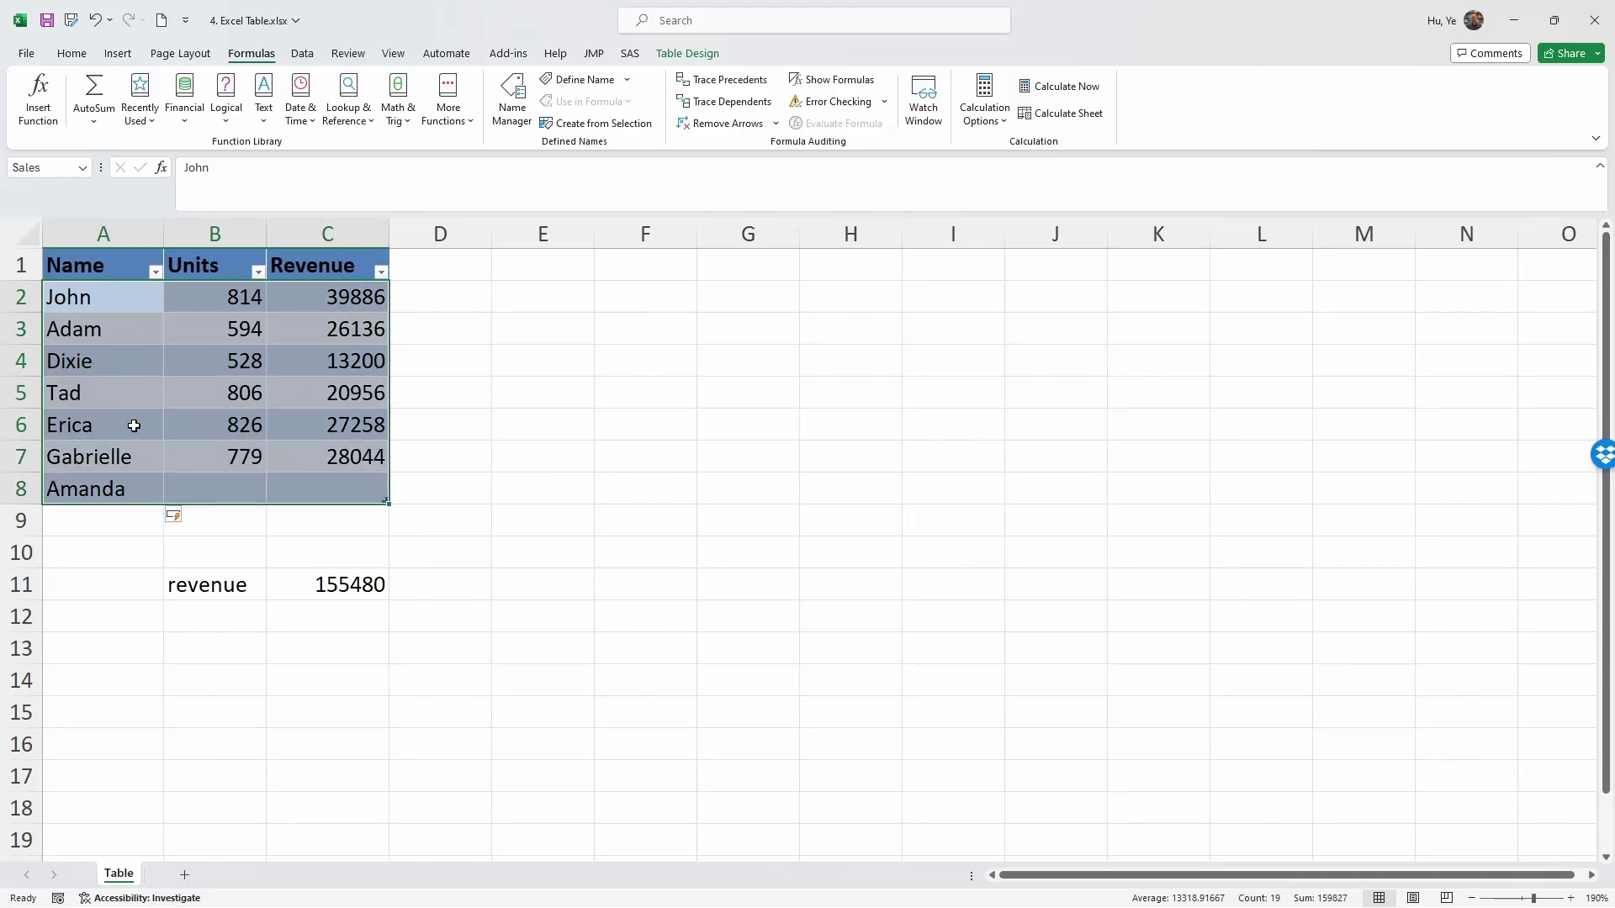
left_click(194, 481)
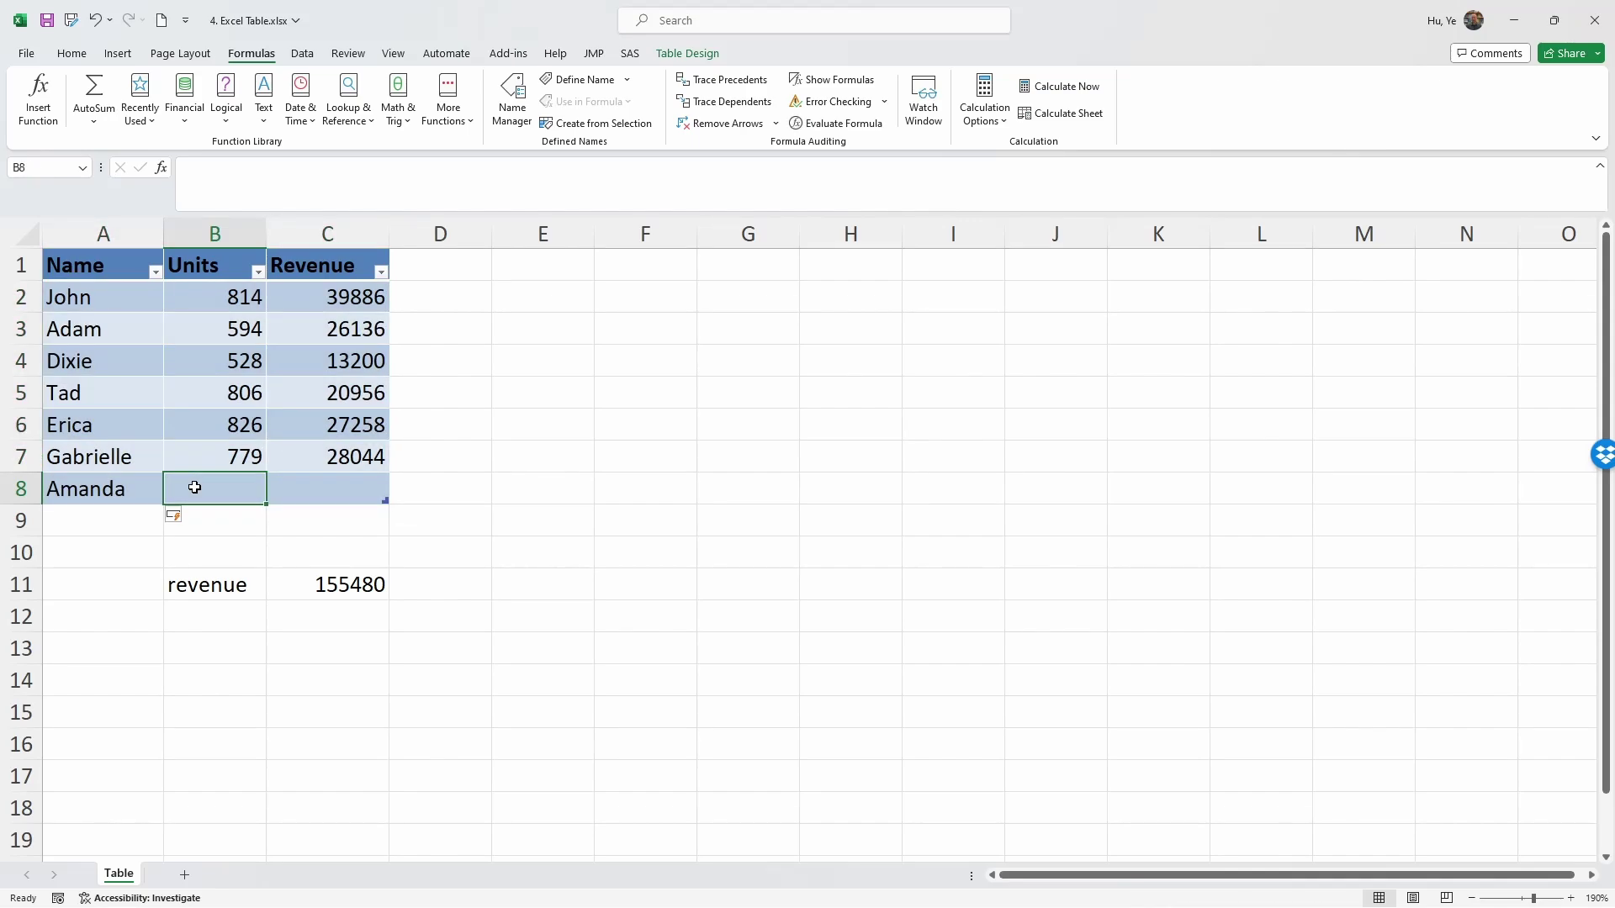
type("400")
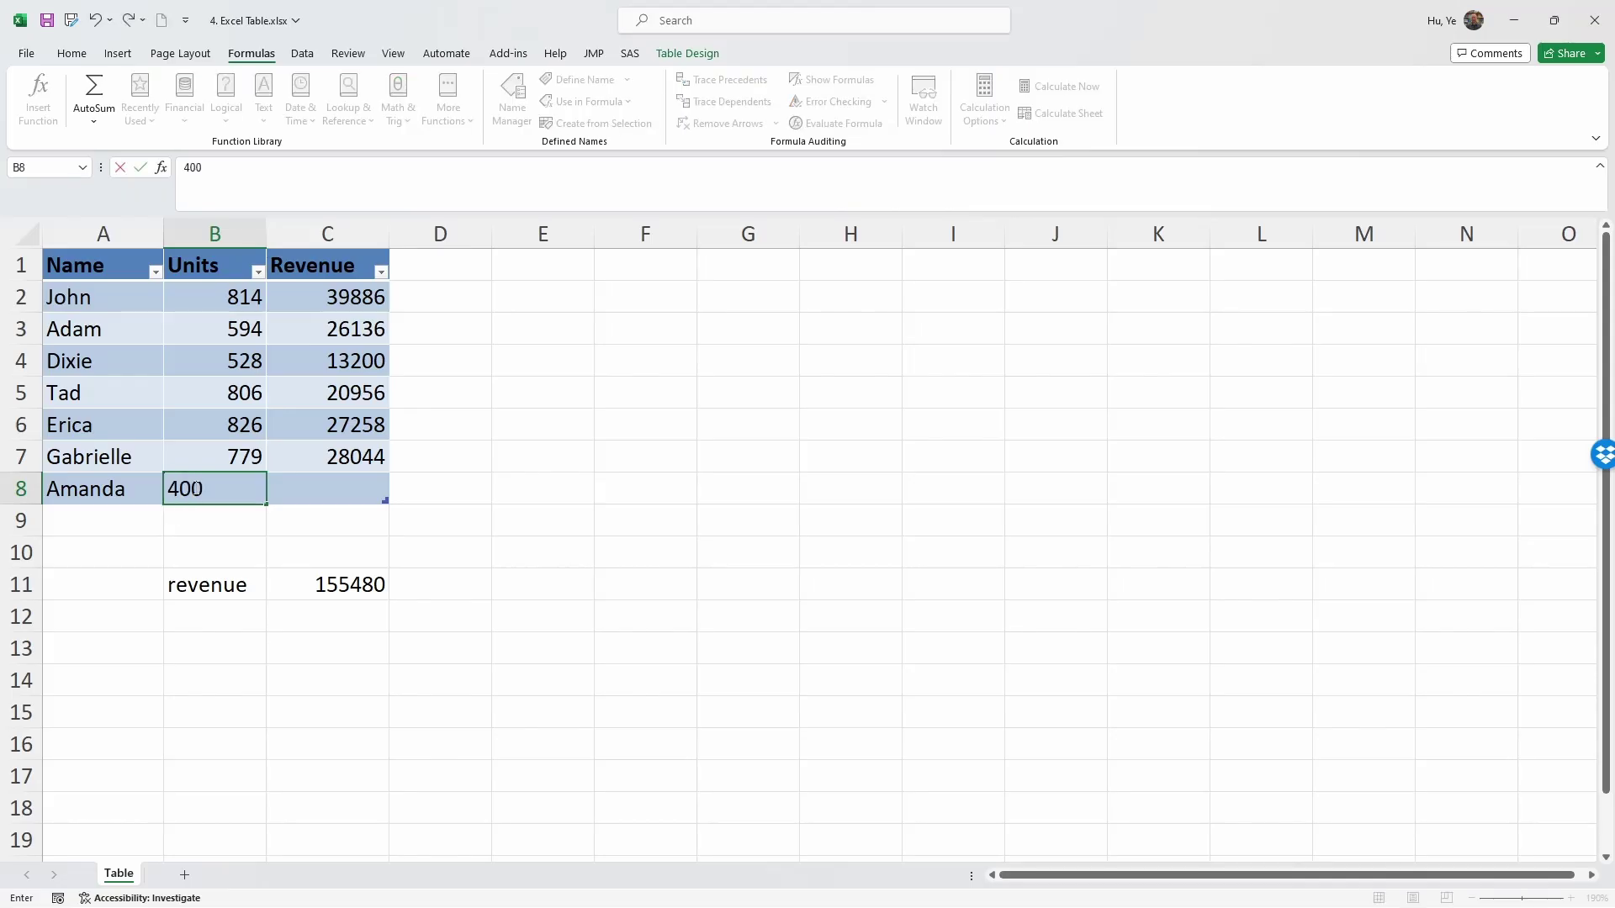
key("Tab")
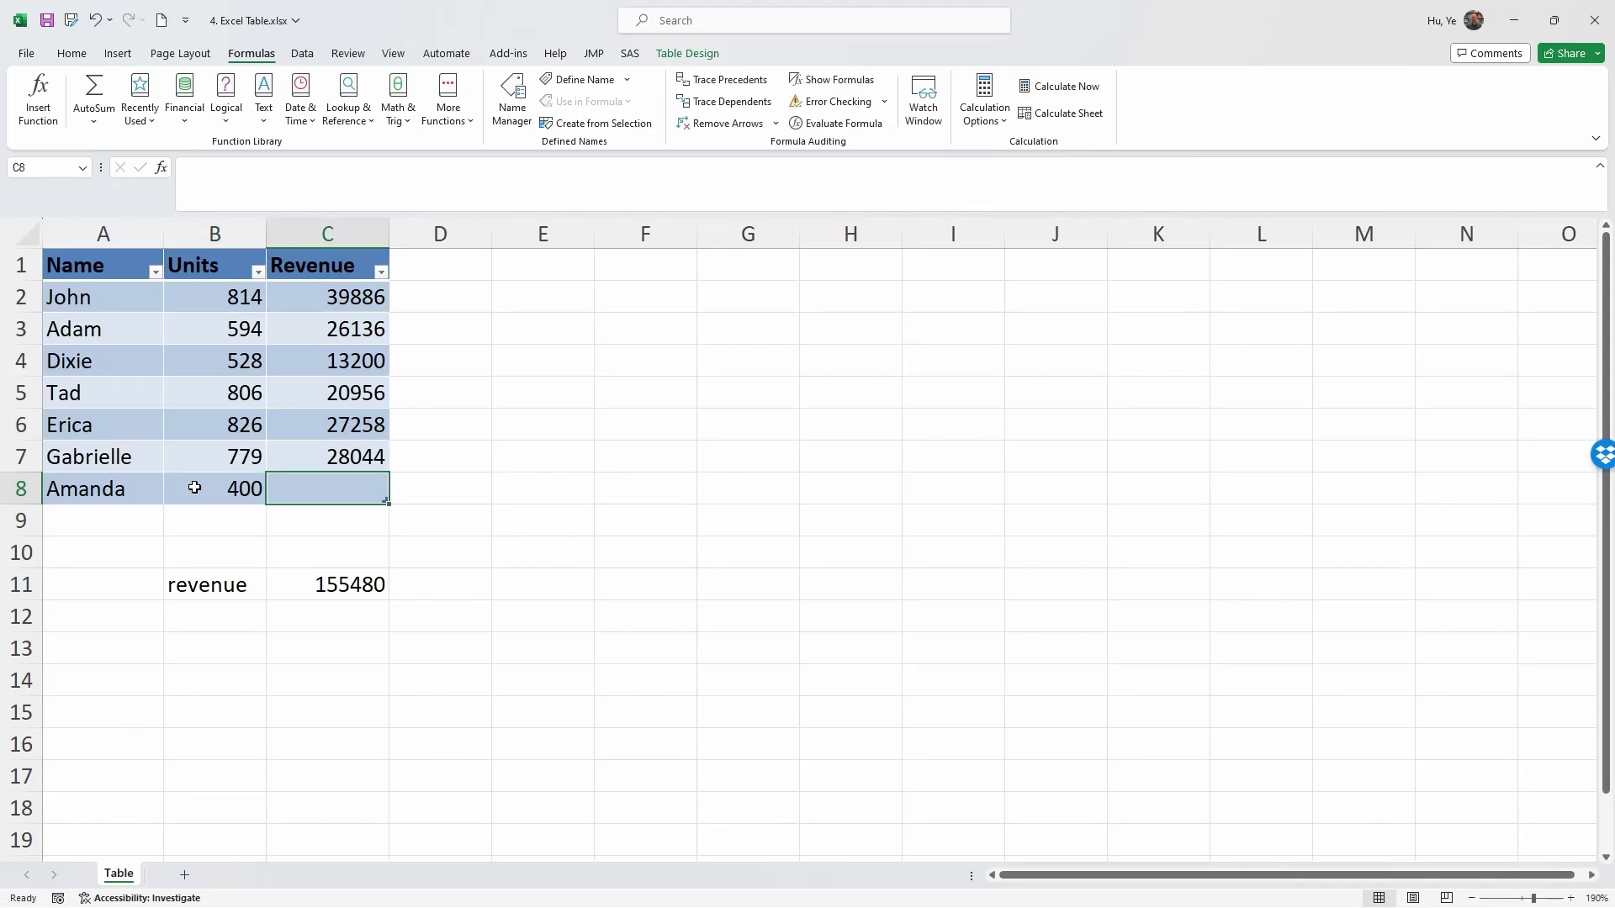
type("5000")
key("Return")
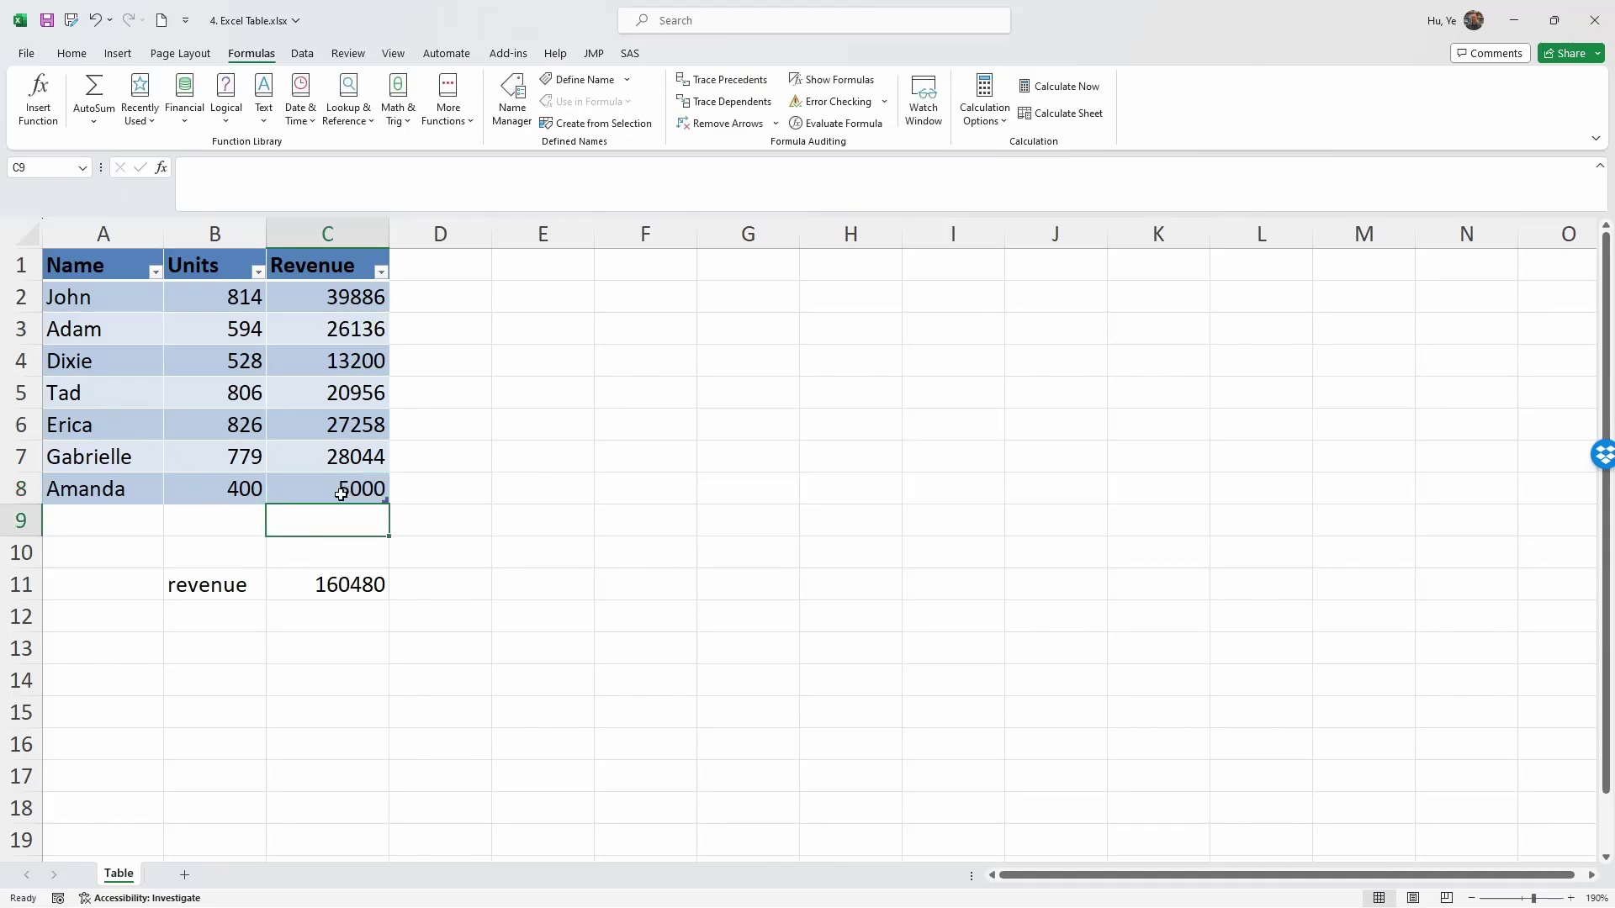
left_click(336, 586)
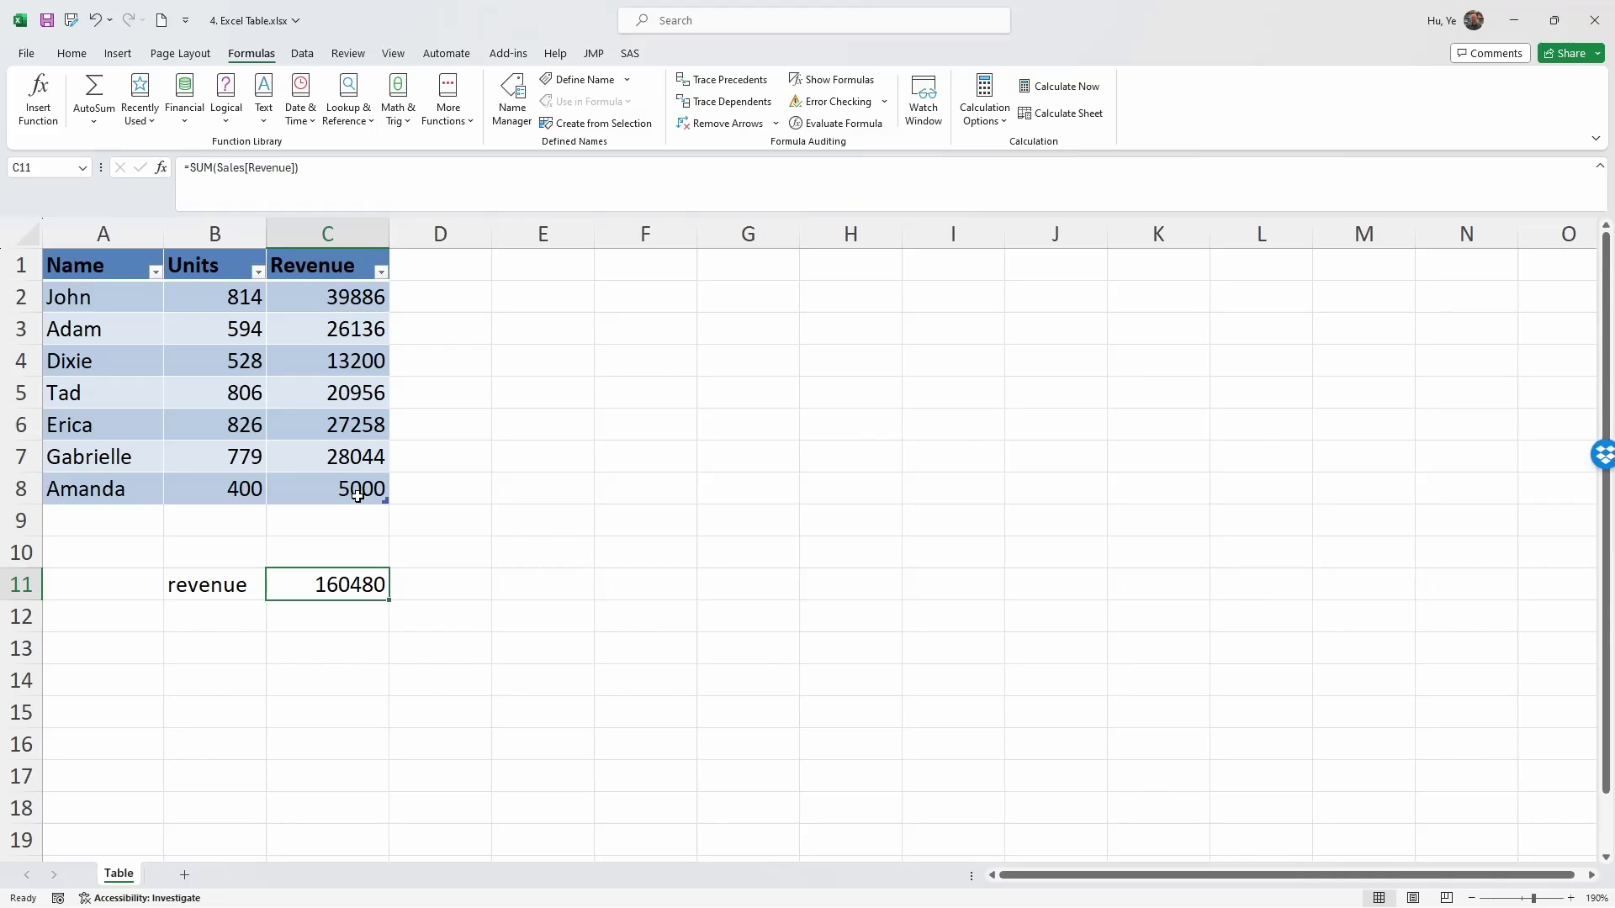
left_click(451, 270)
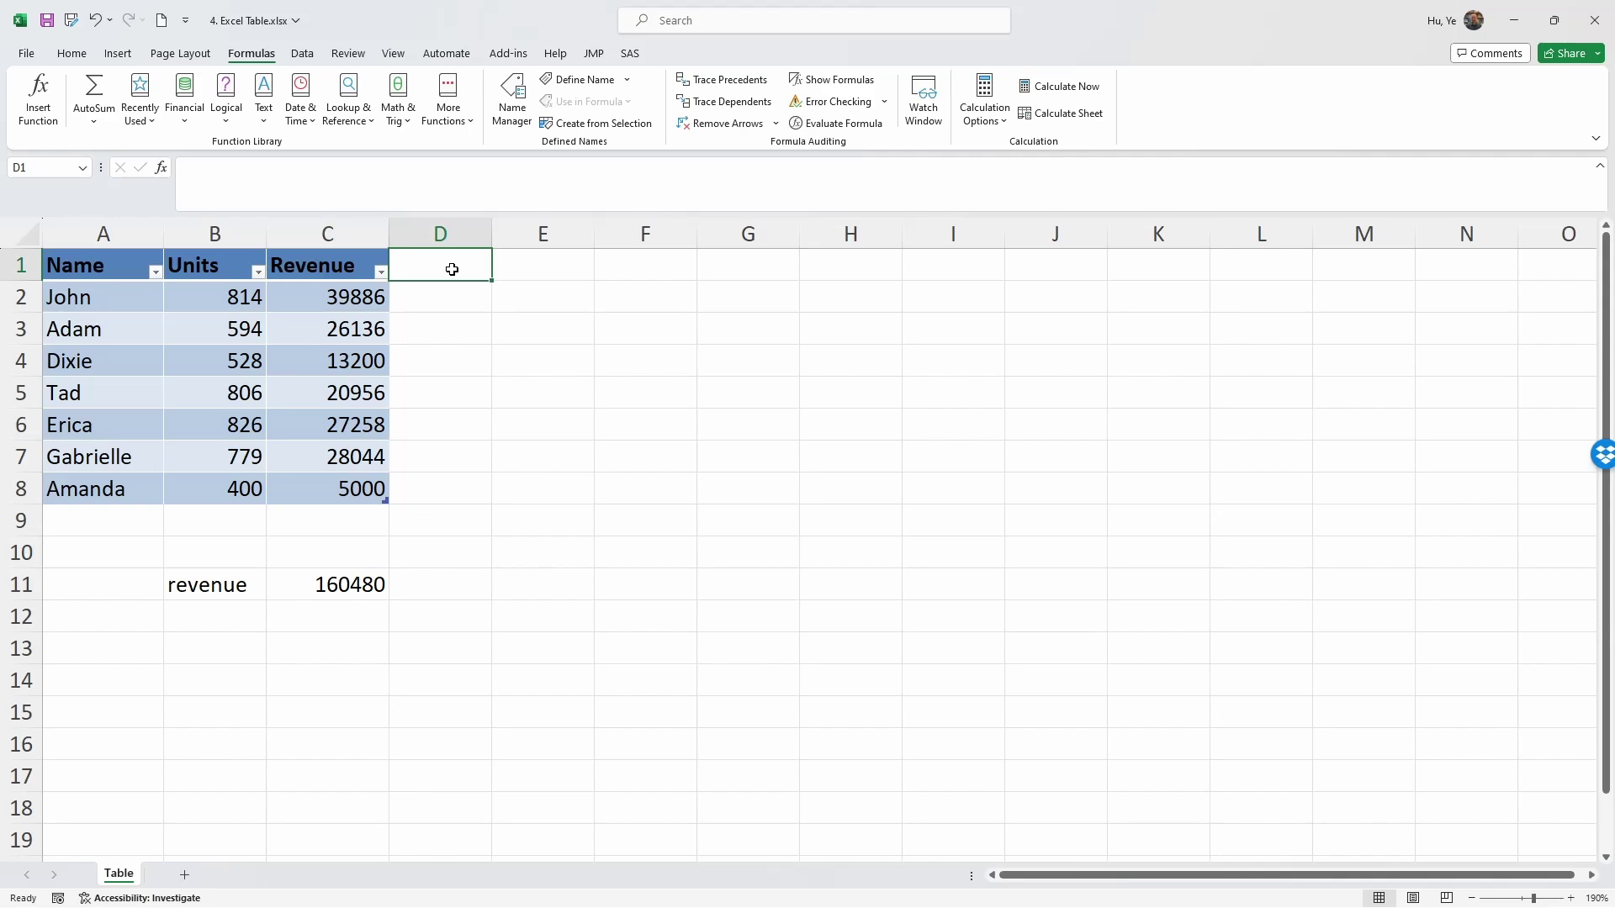
Type 'Unit Price' as the D1 header and widen column D to fit it.
type("Unit")
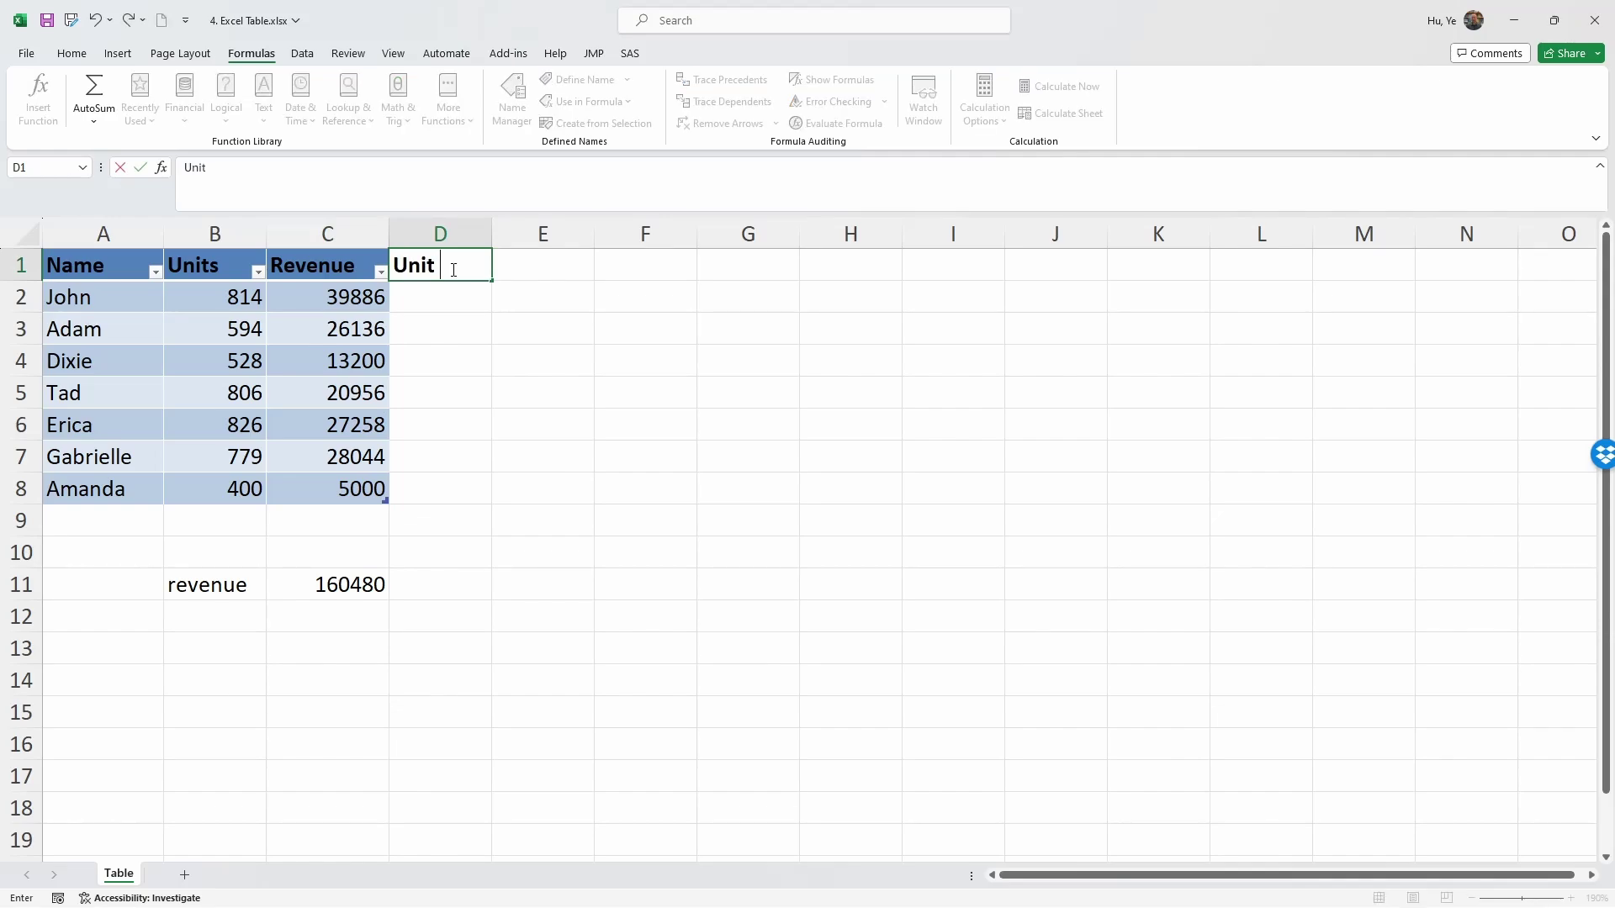
type(" Price")
key("Return")
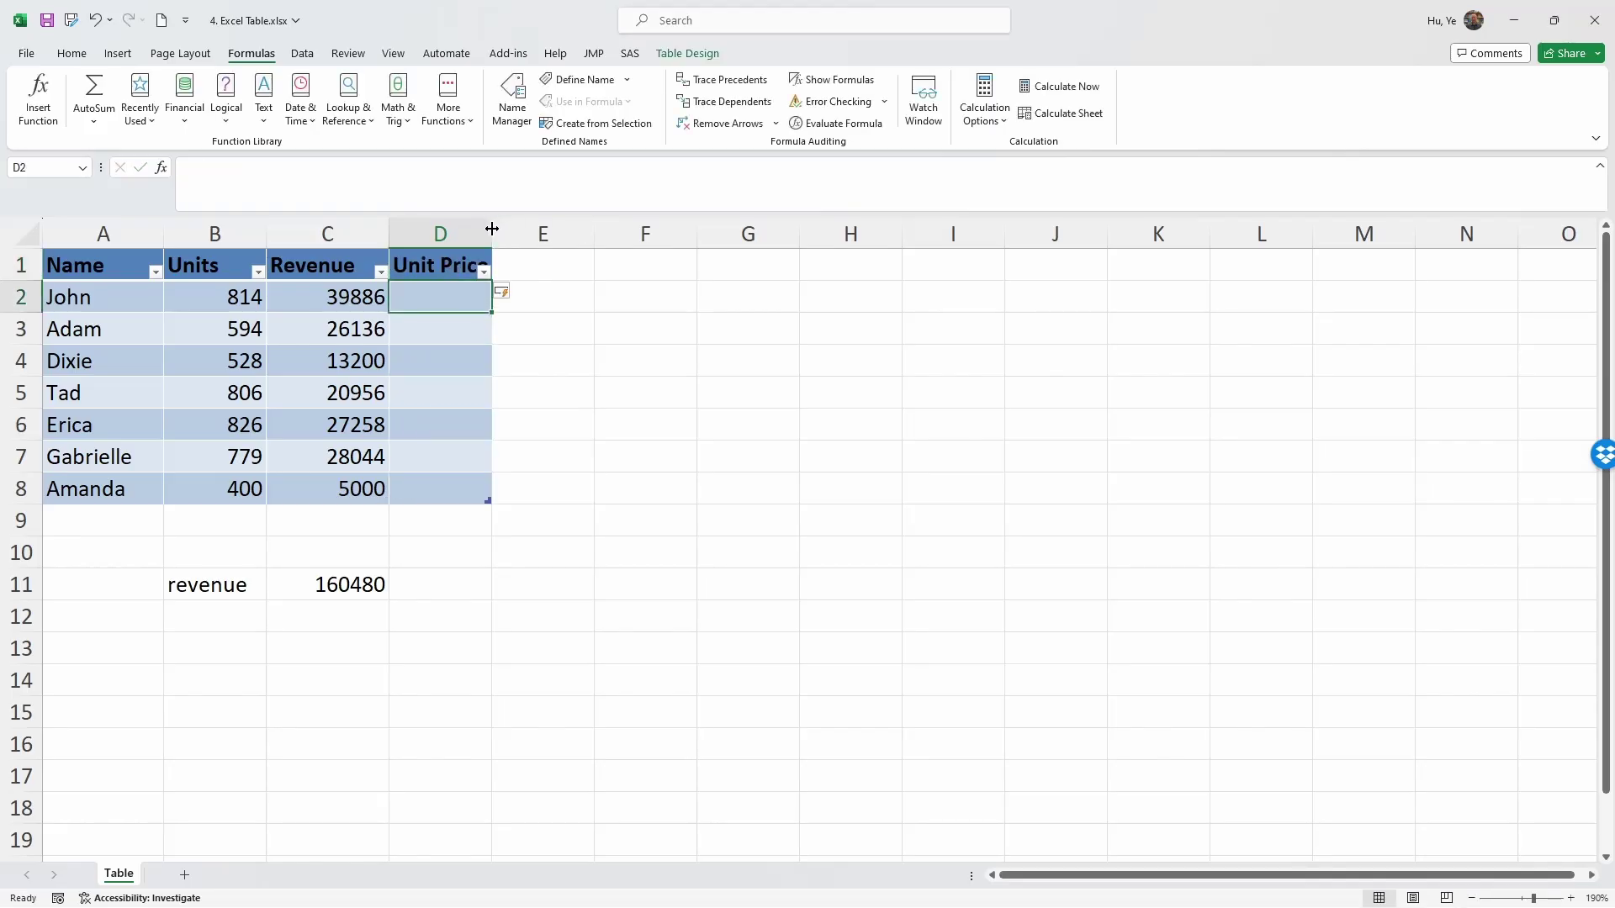
left_click_drag(491, 234, 506, 234)
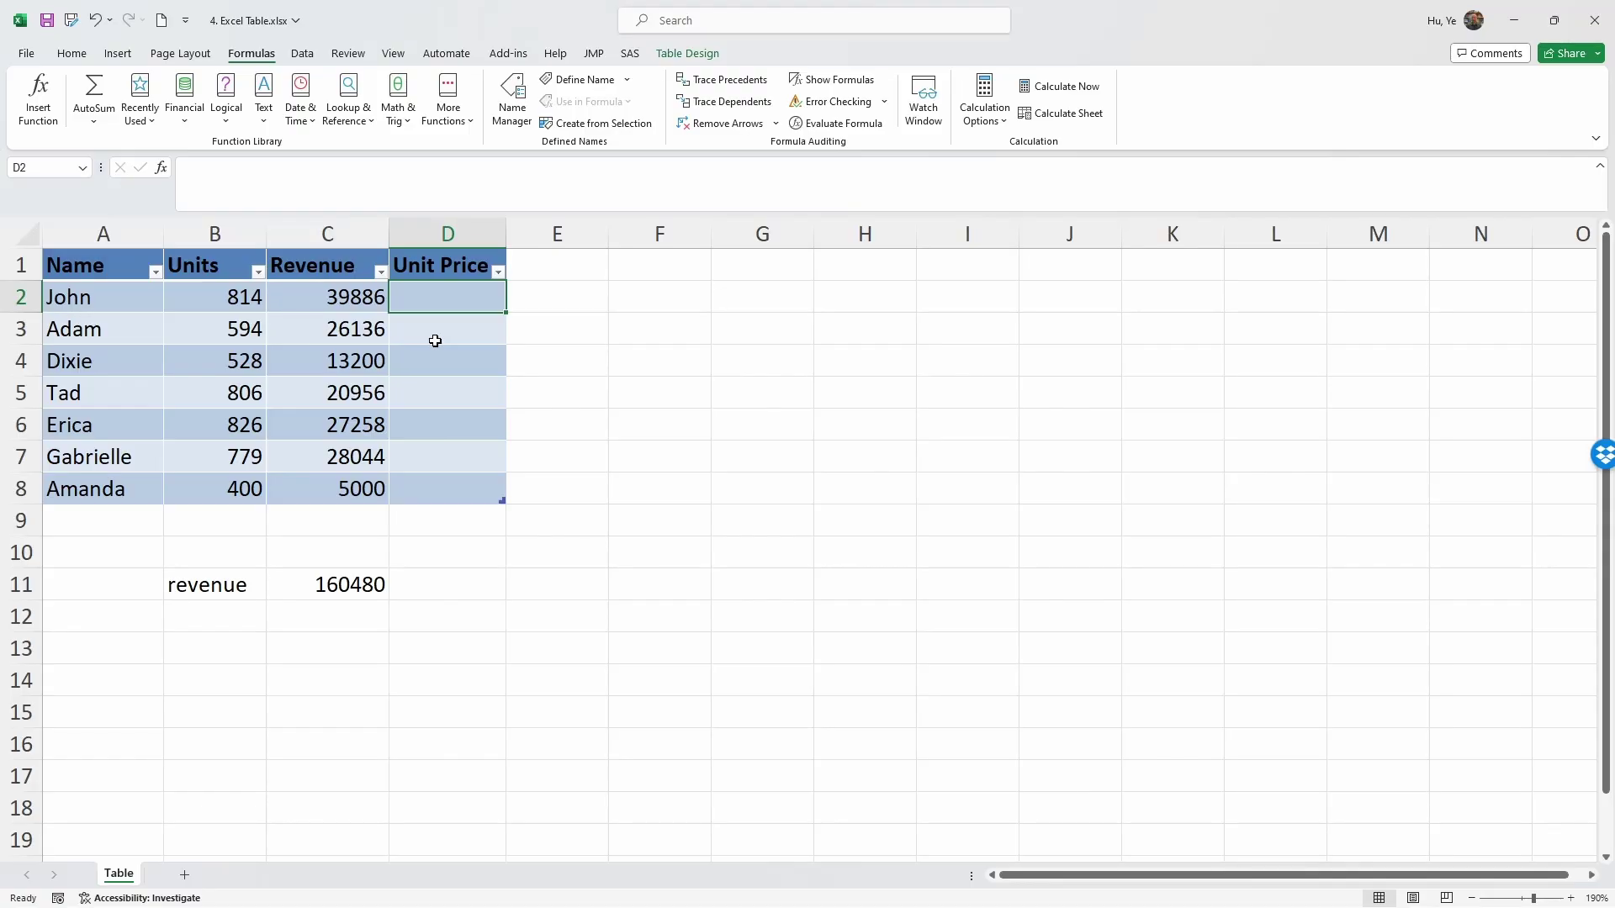
type("=[")
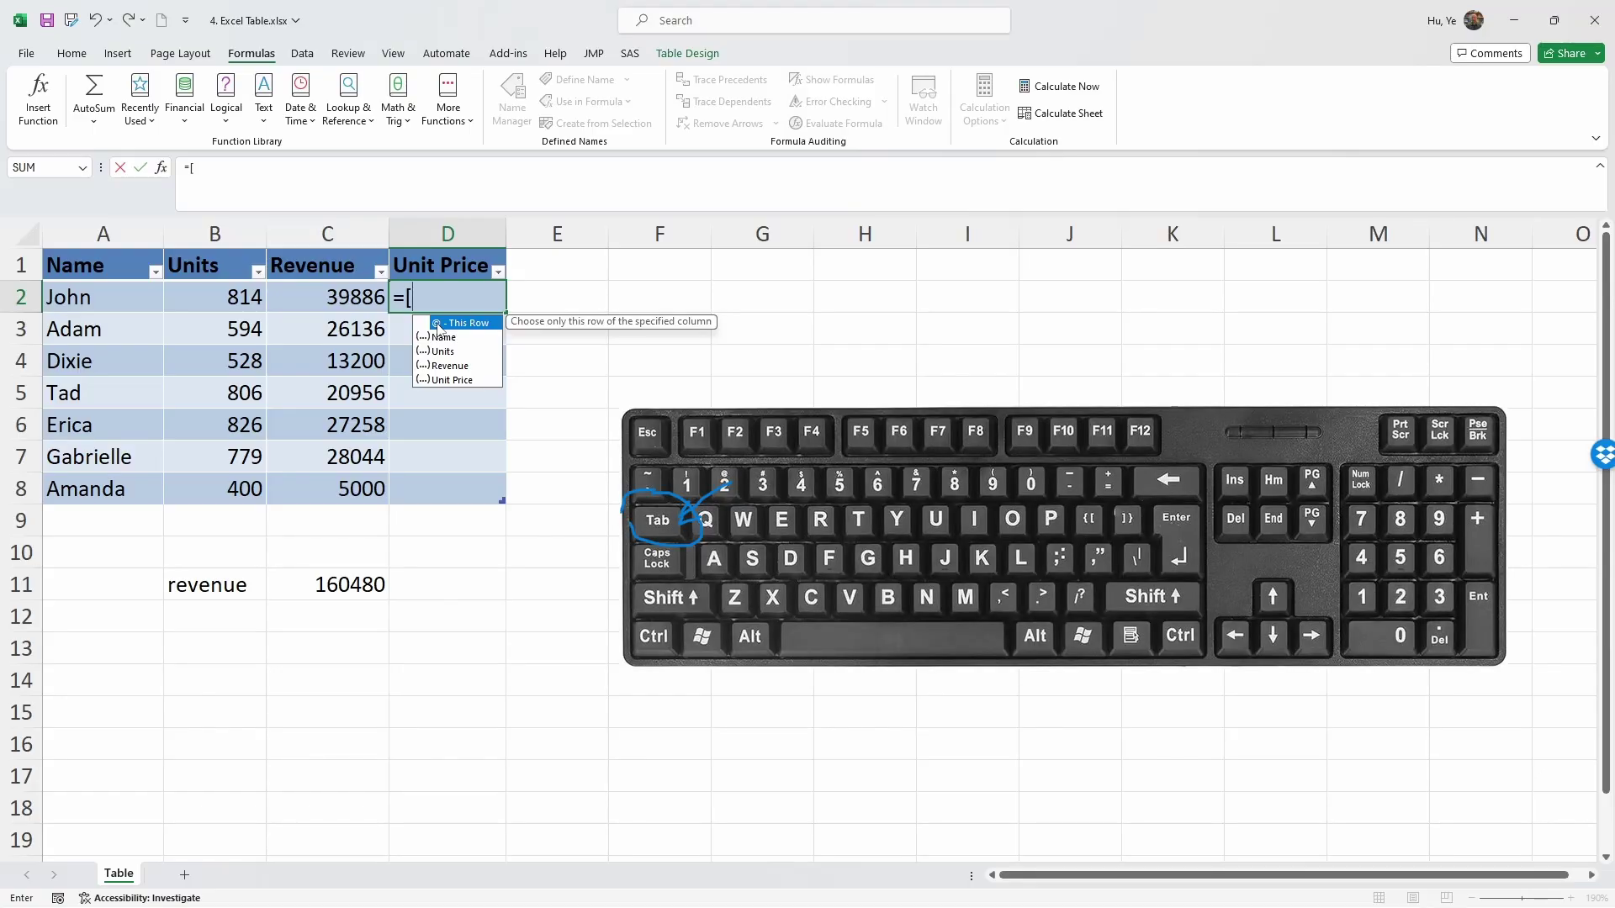
key("Tab")
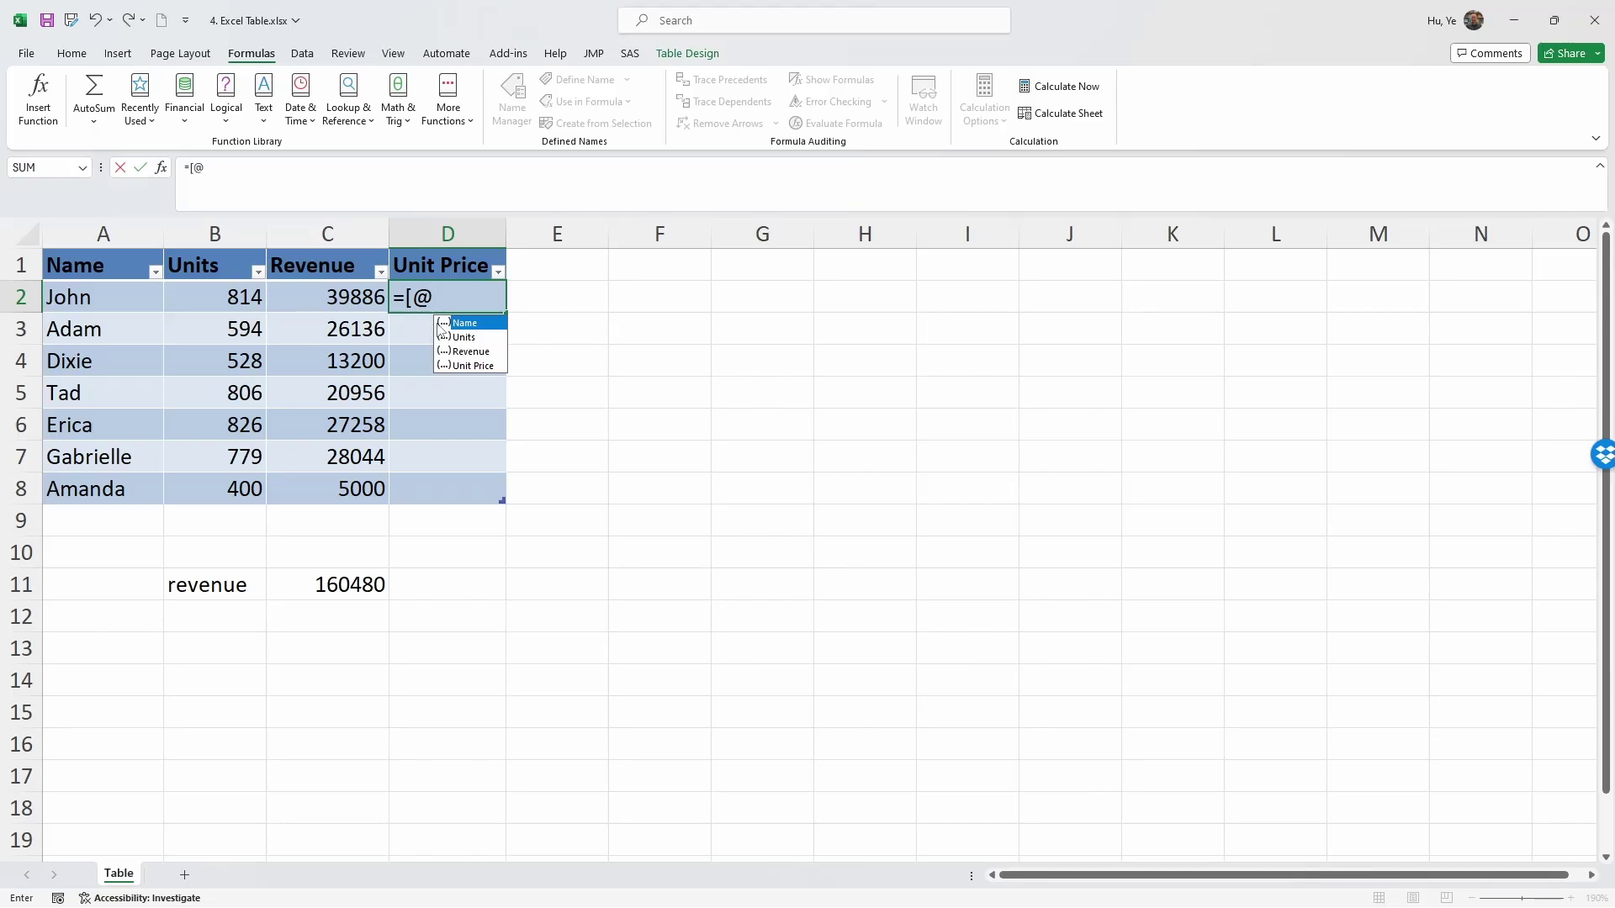
key("Down")
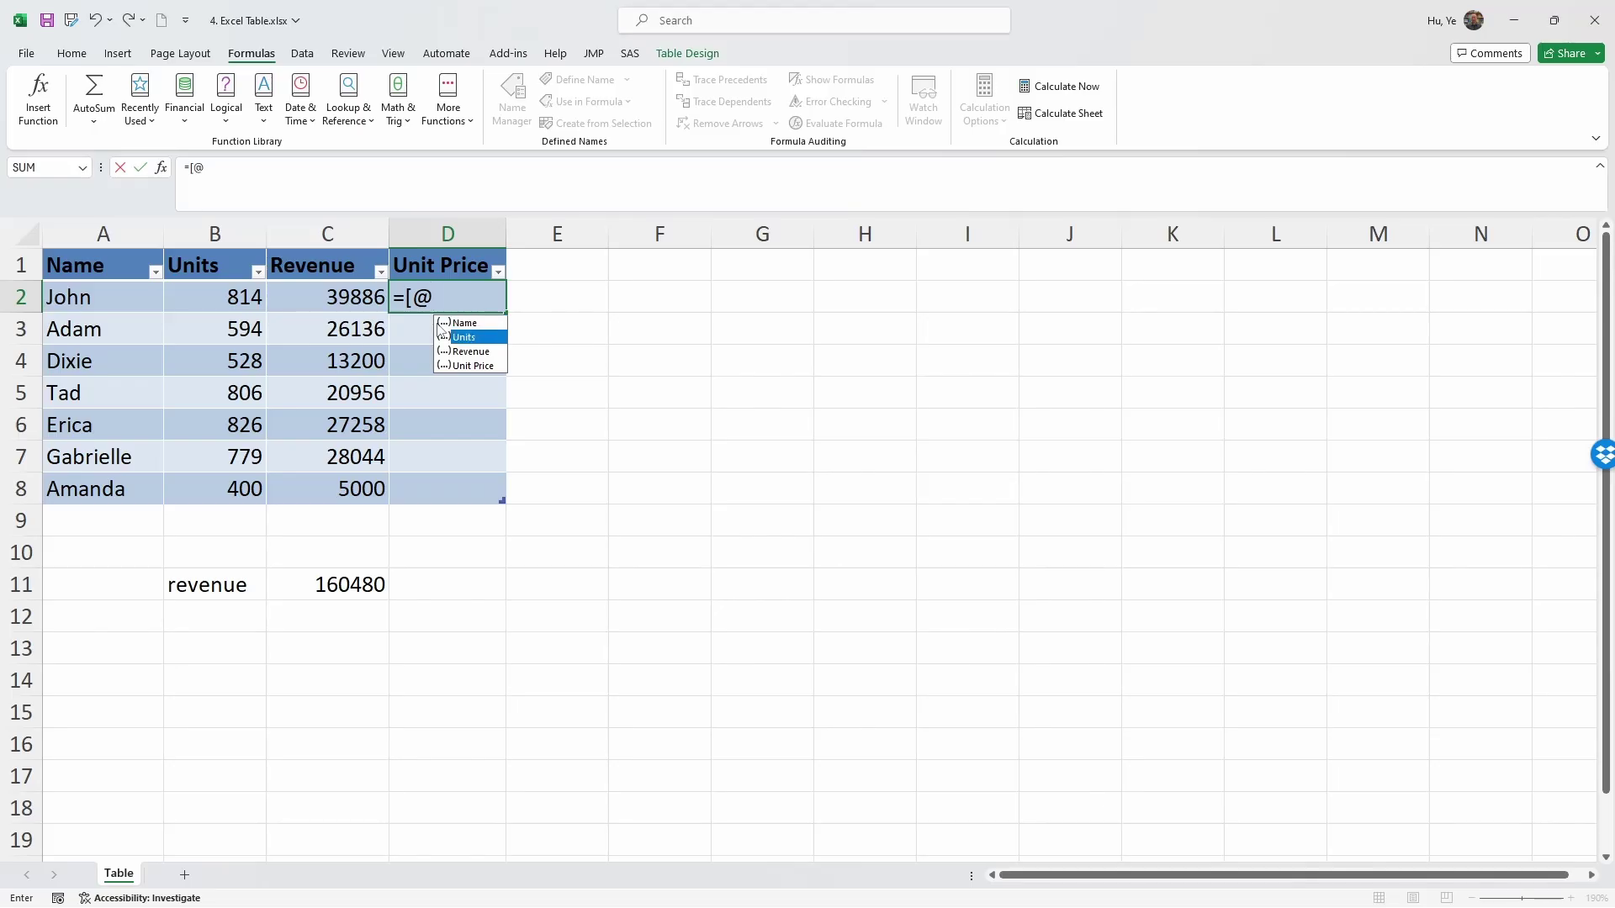
key("Down")
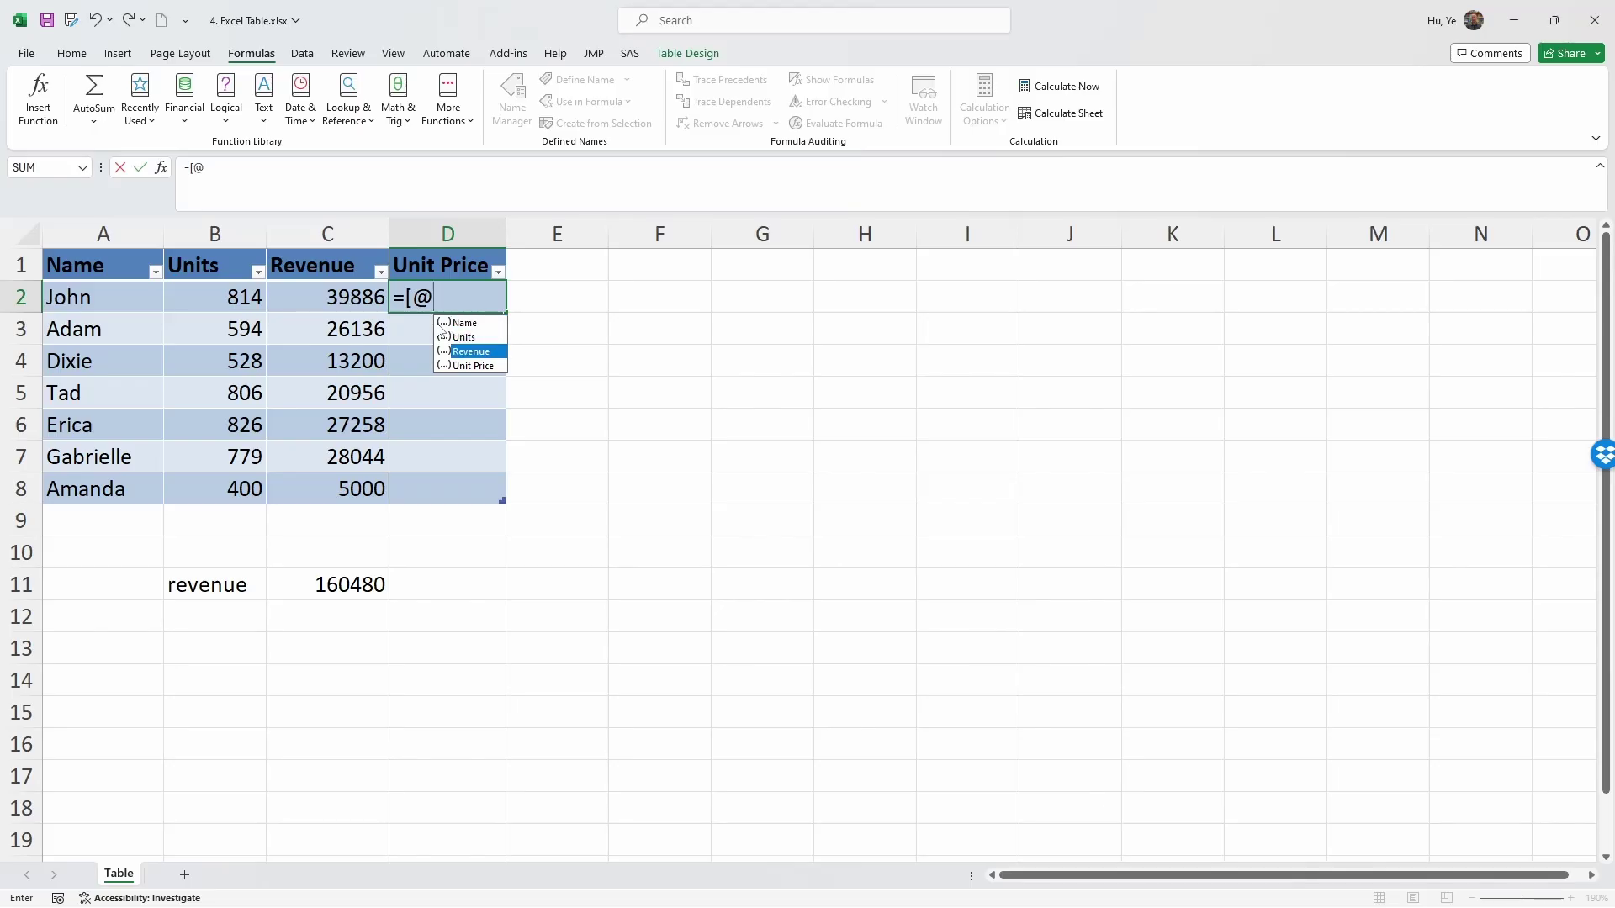
key("Tab")
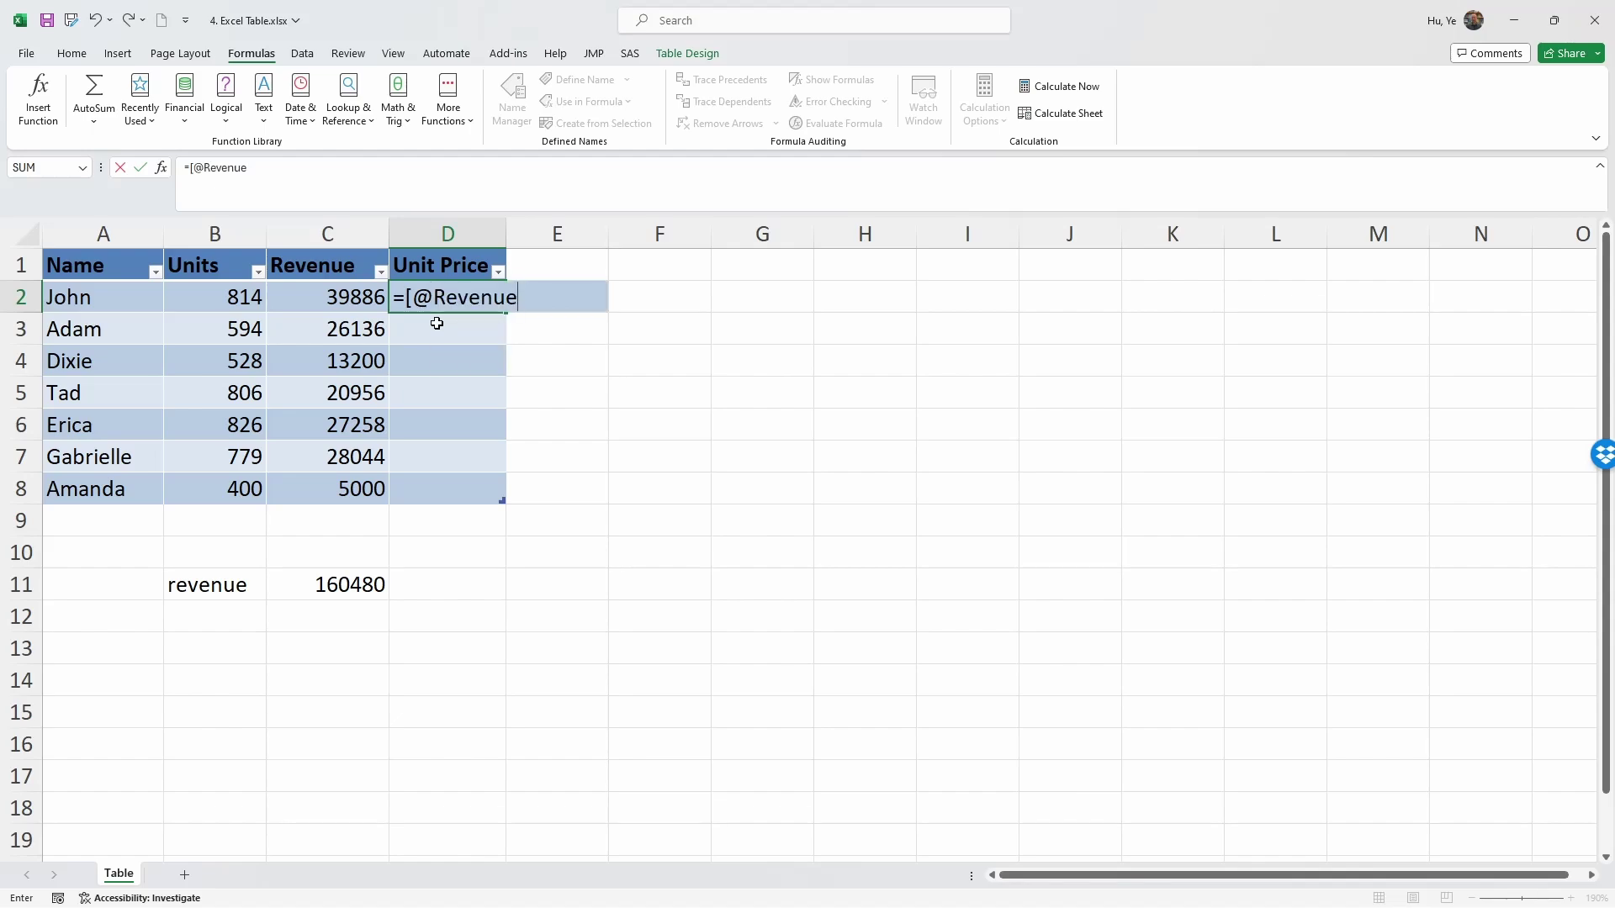
type("]/")
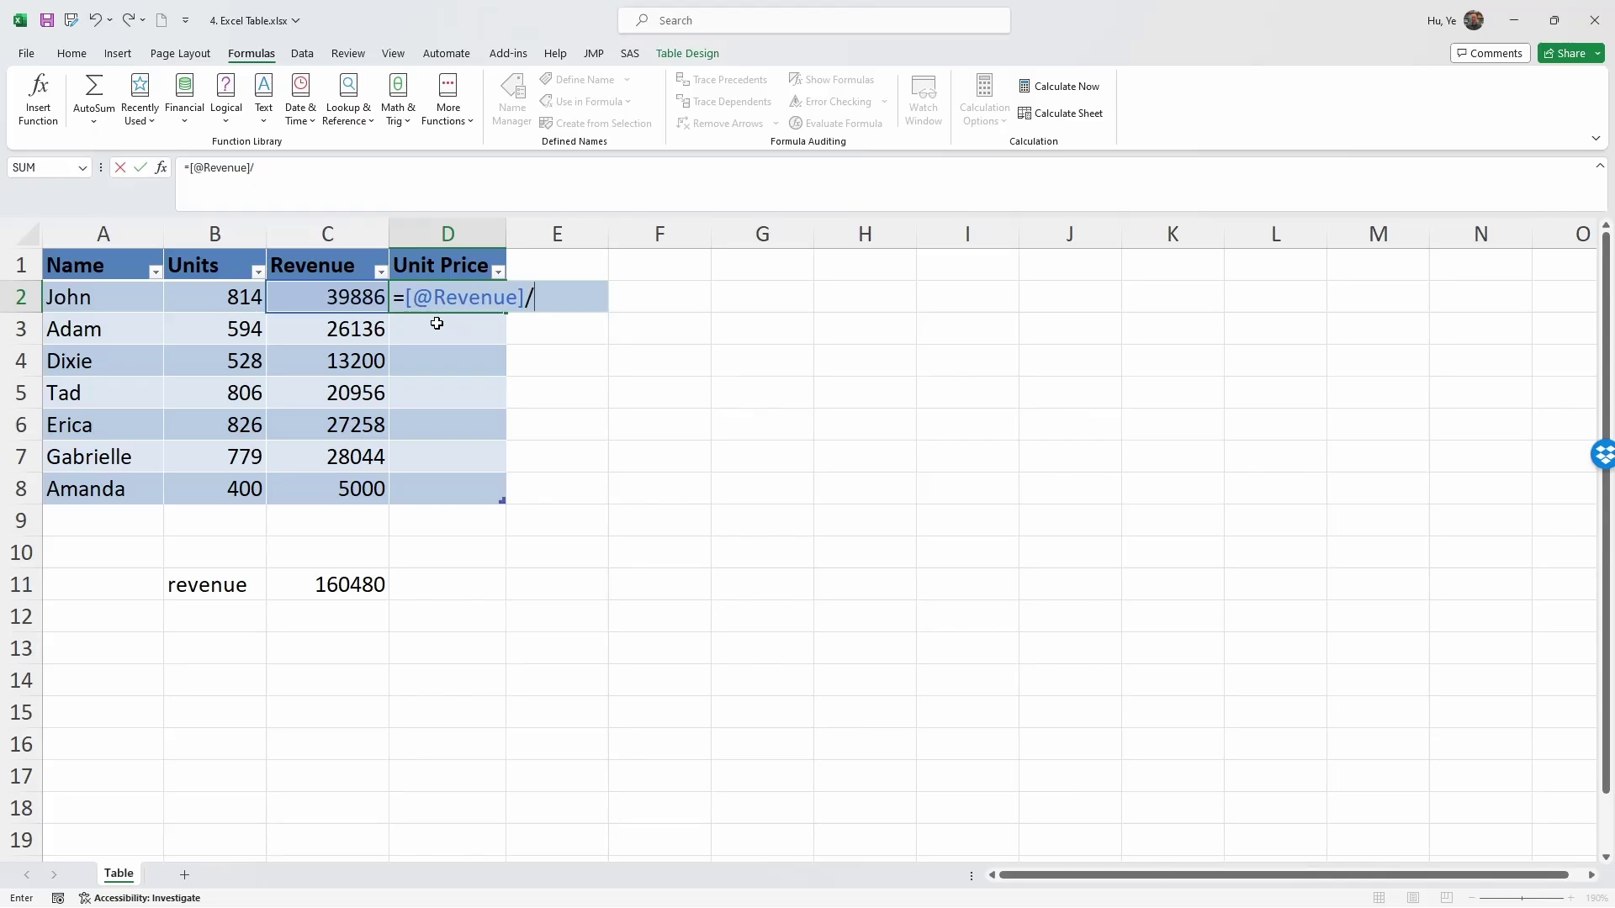
type("[")
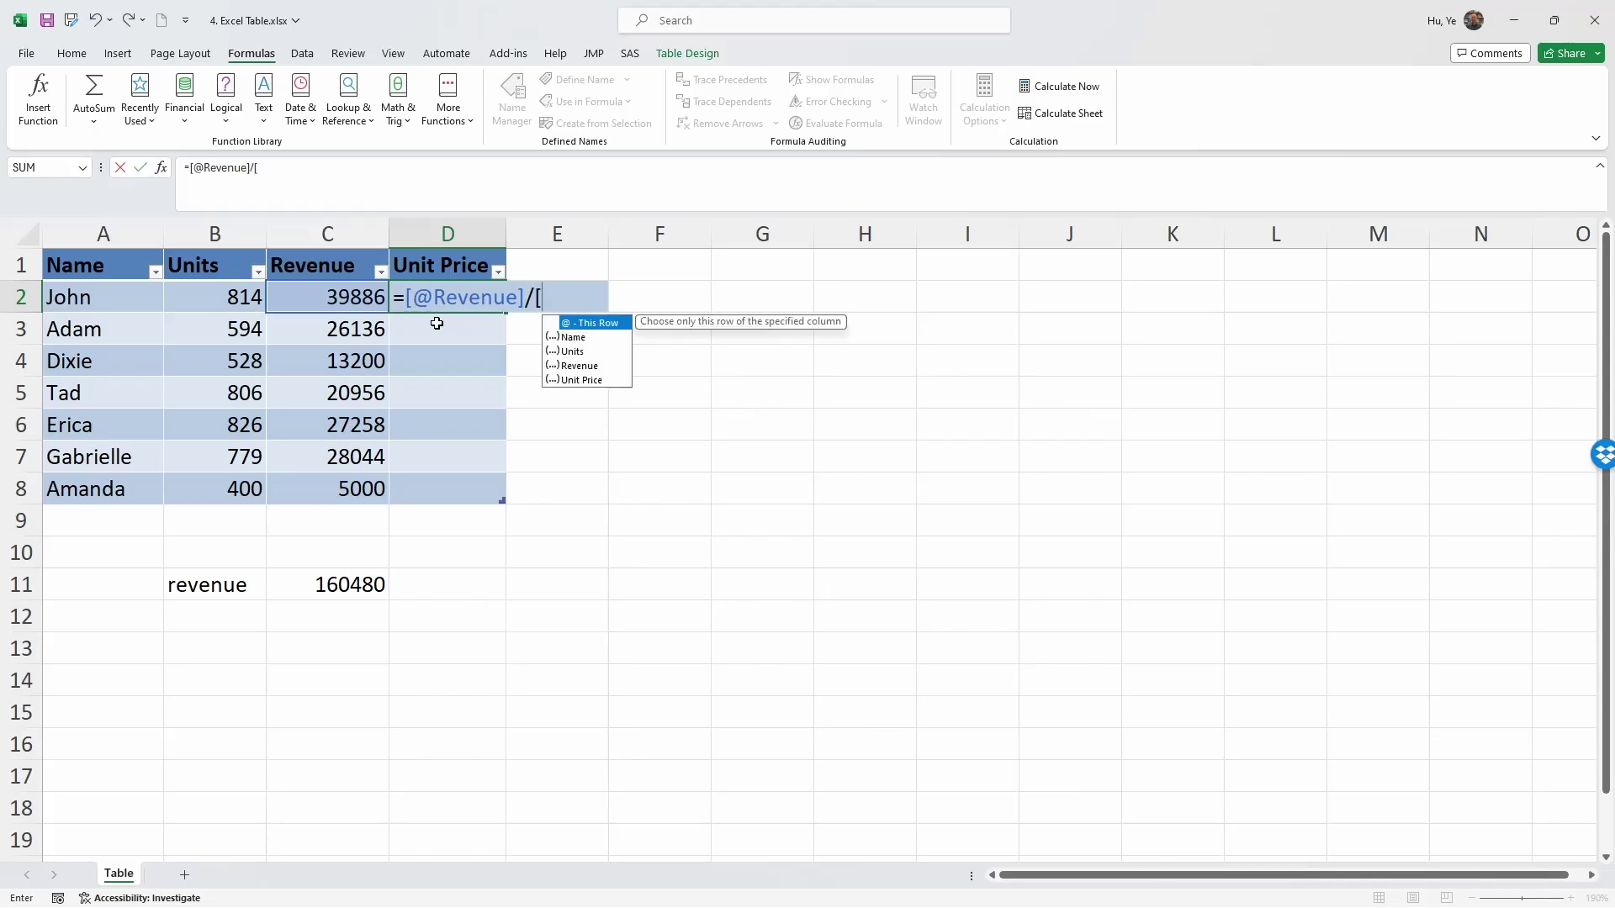
type("@")
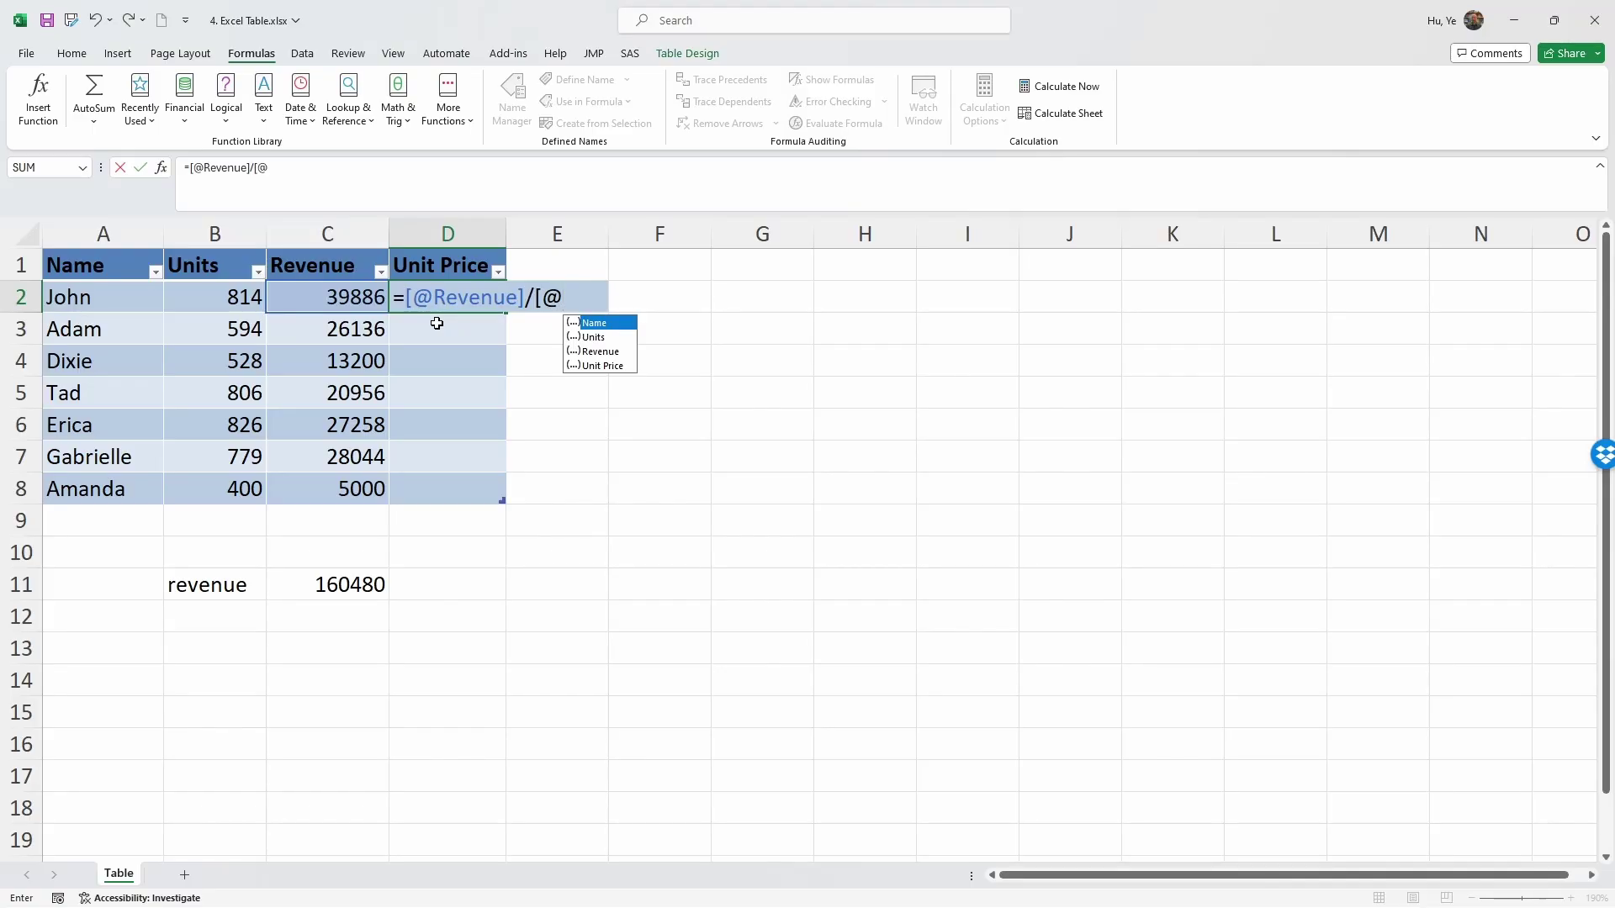
key("Down")
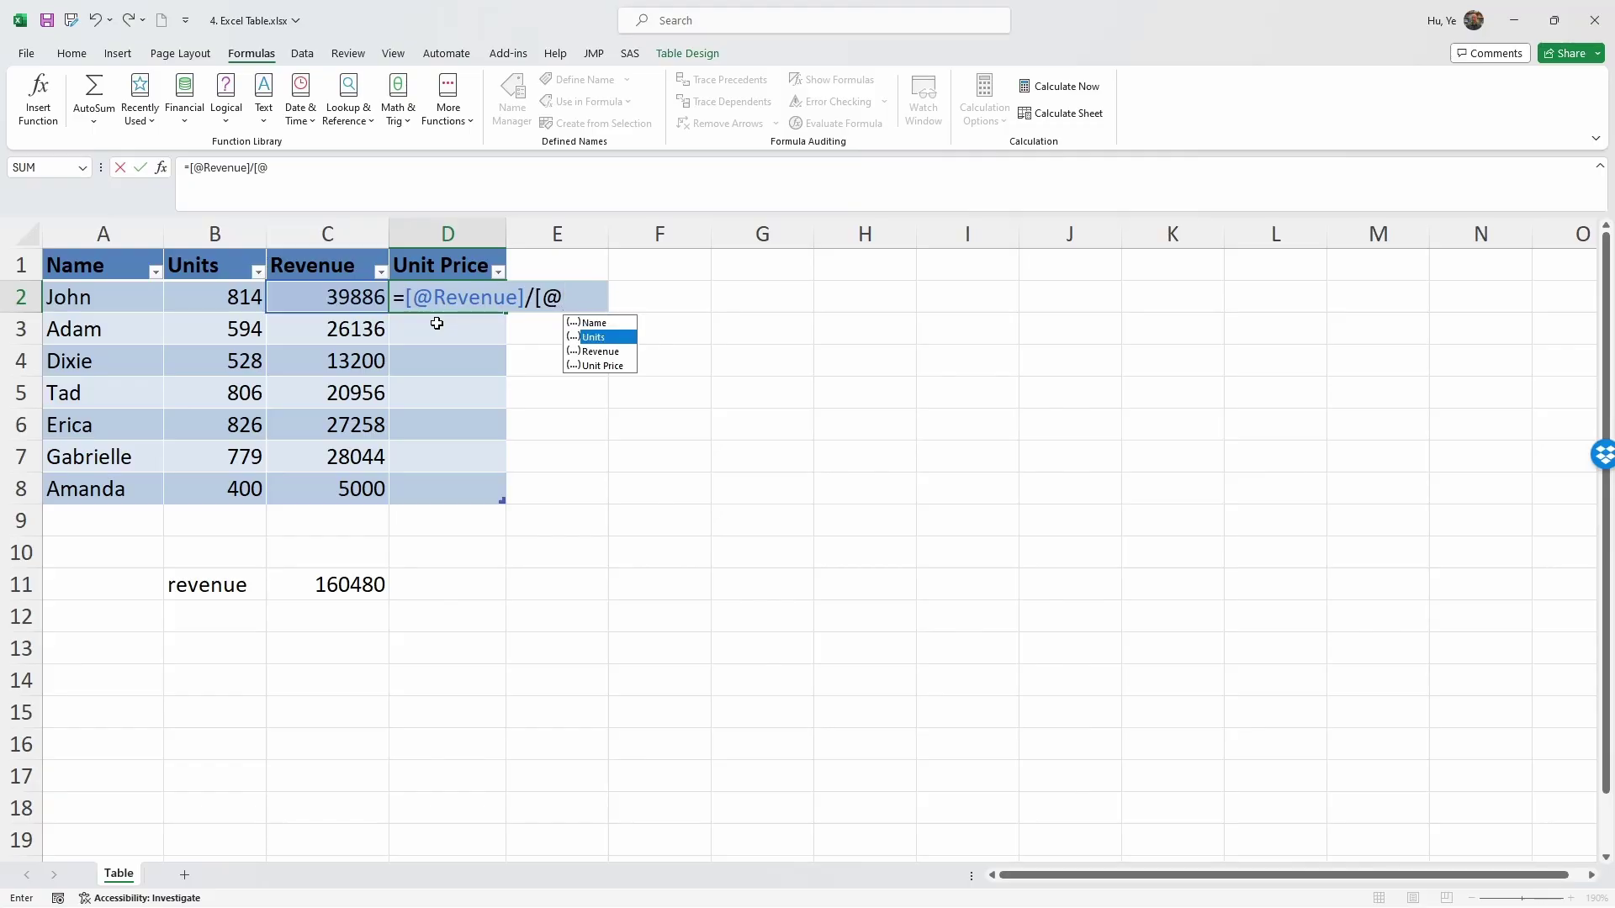
key("Tab")
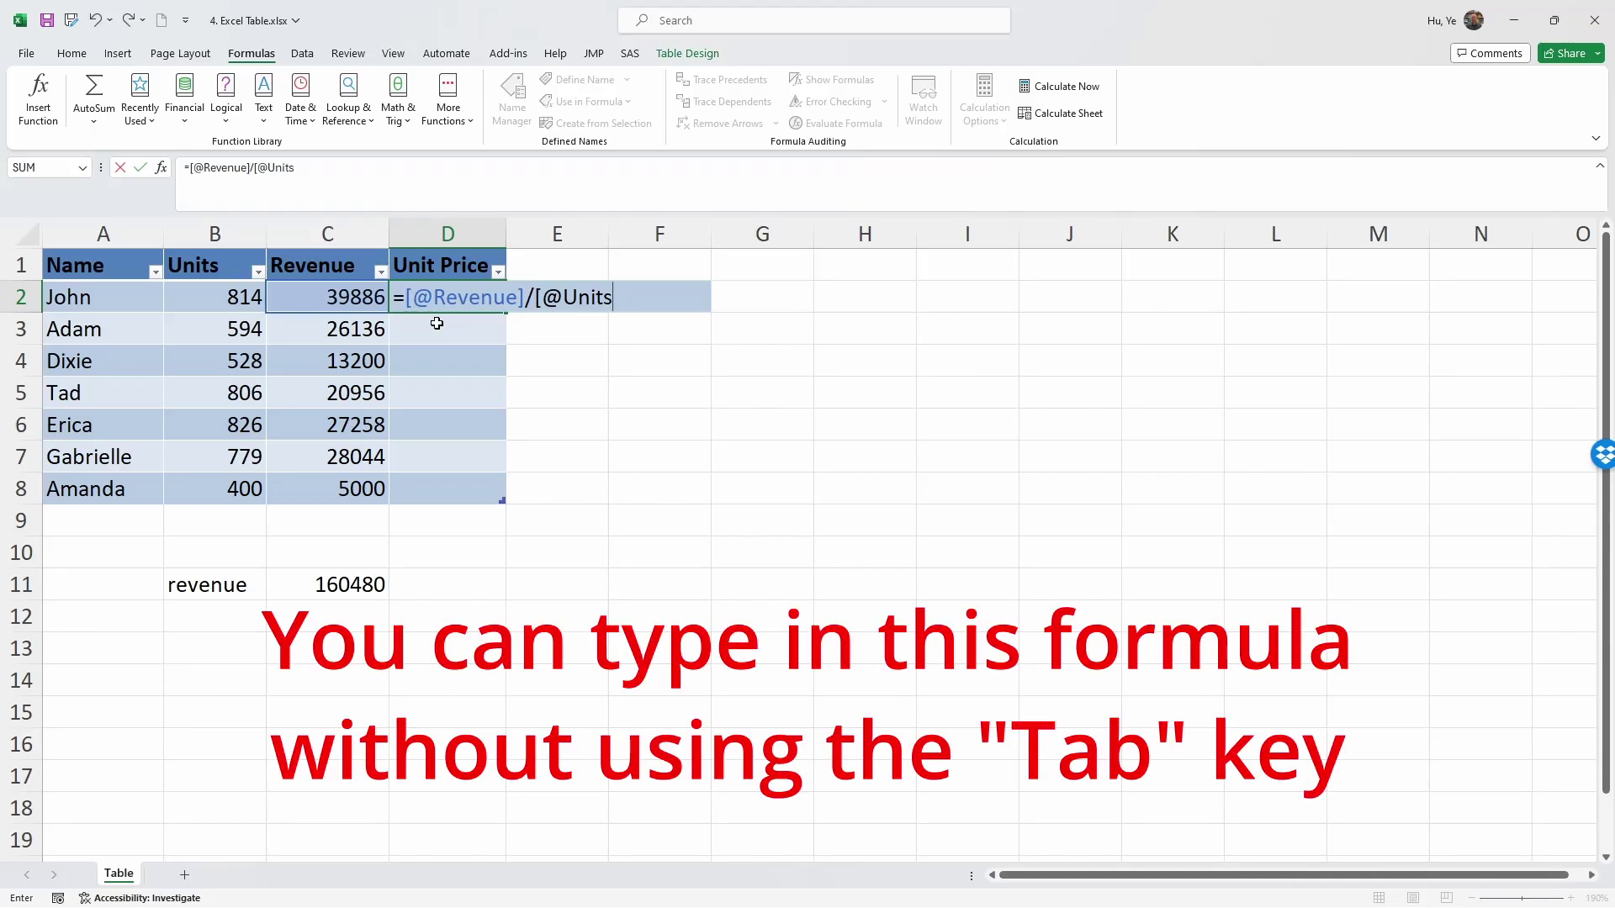
type("]")
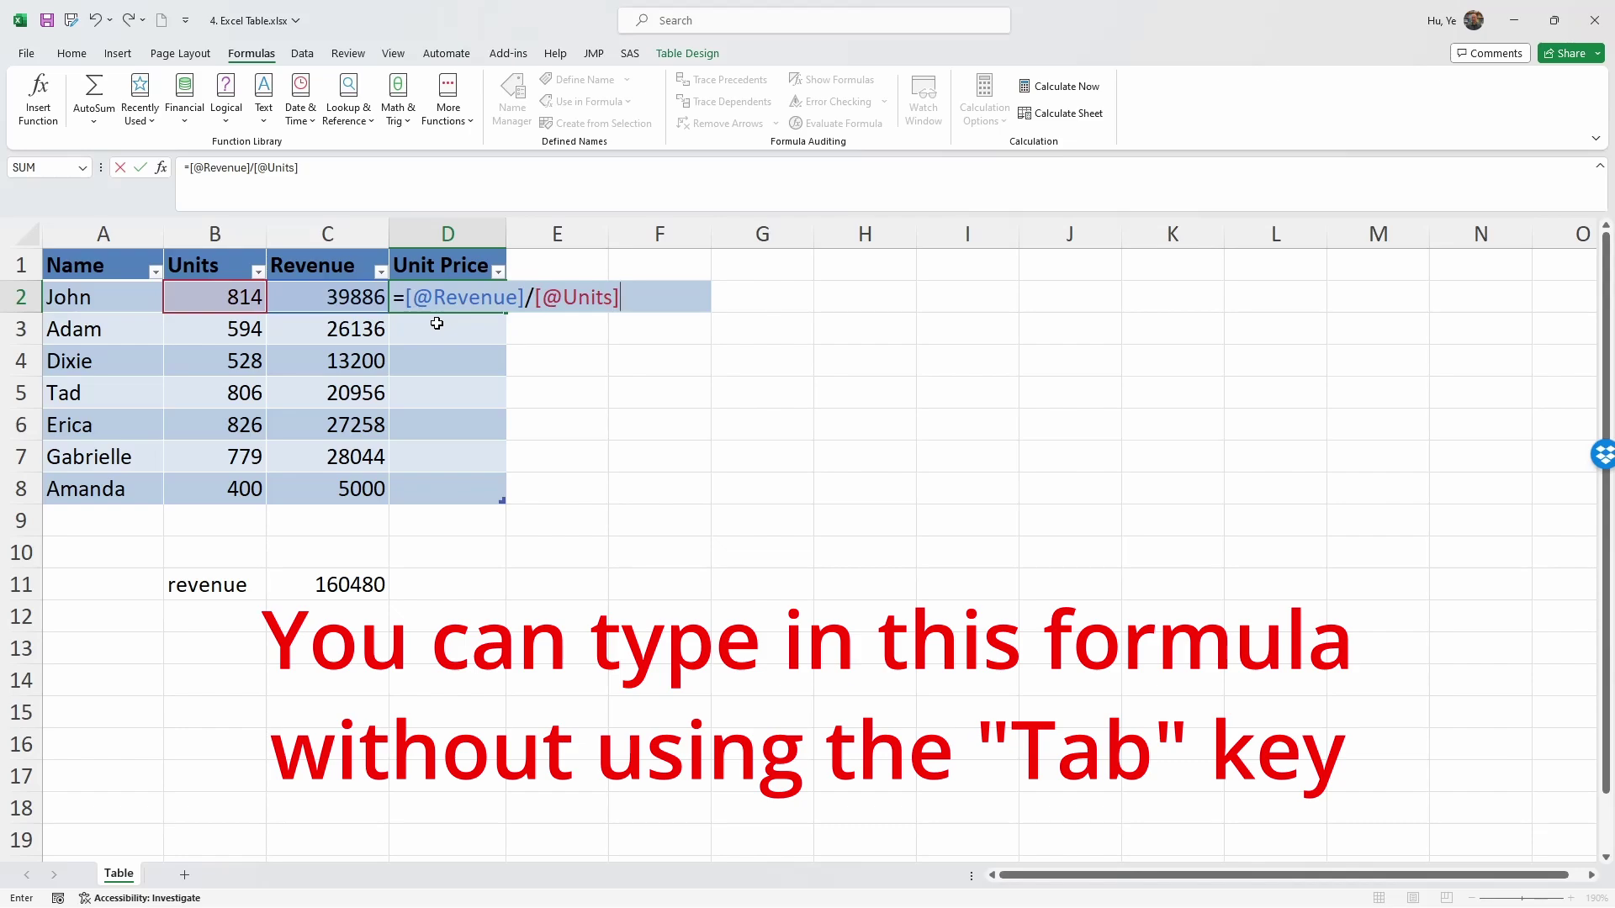
key("Return")
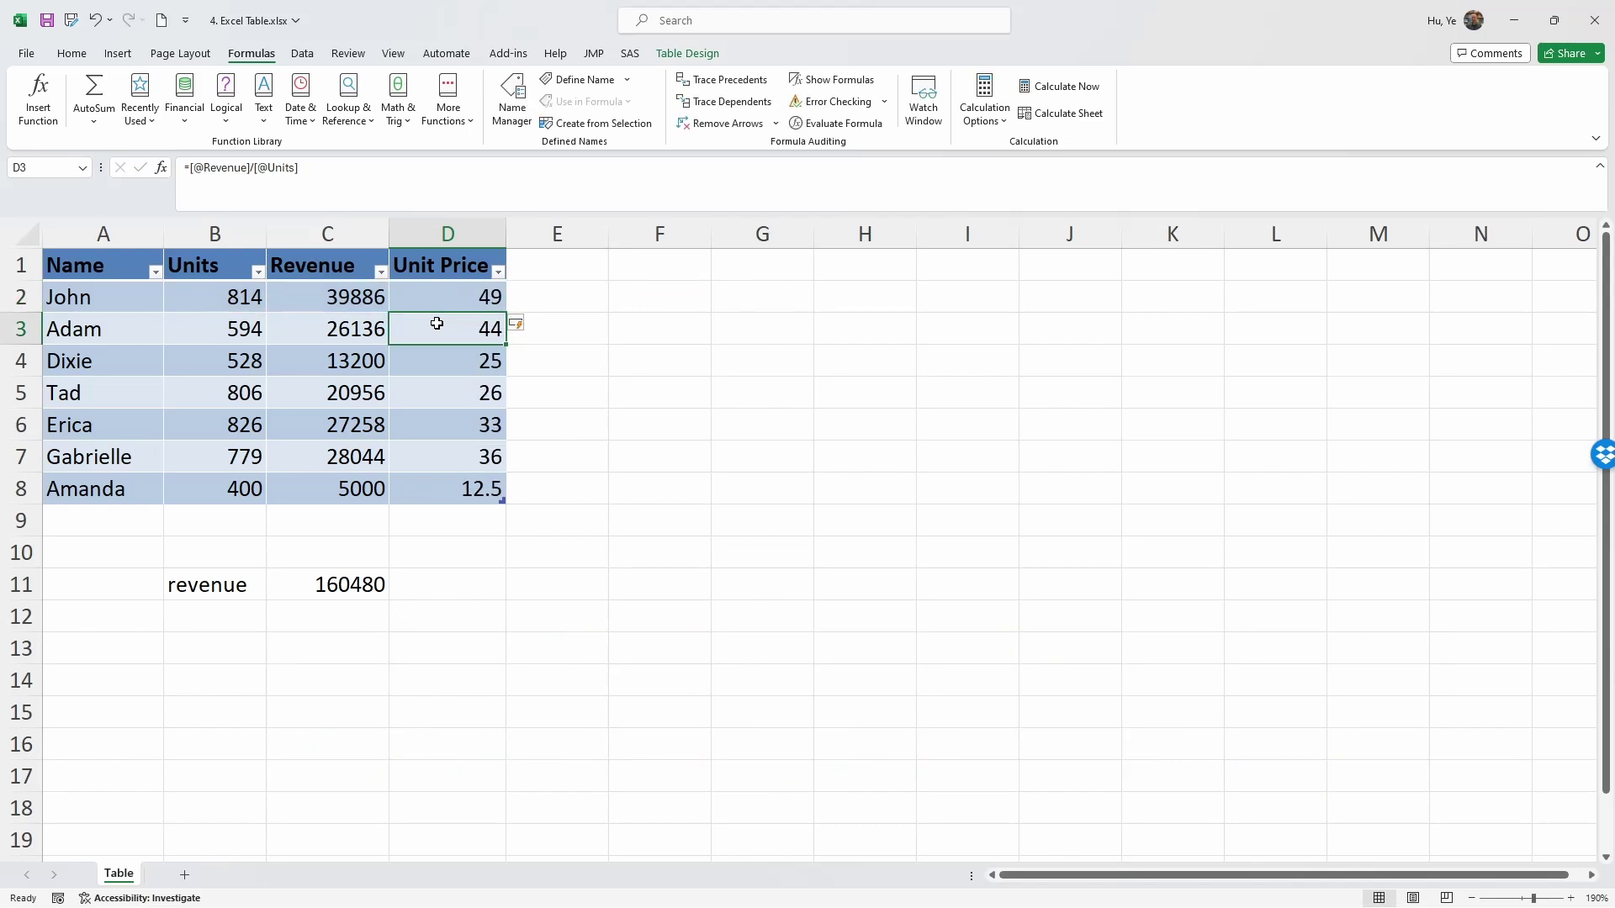
Check the Unit Price results from D2 down to Amanda's 12.5.
left_click(456, 295)
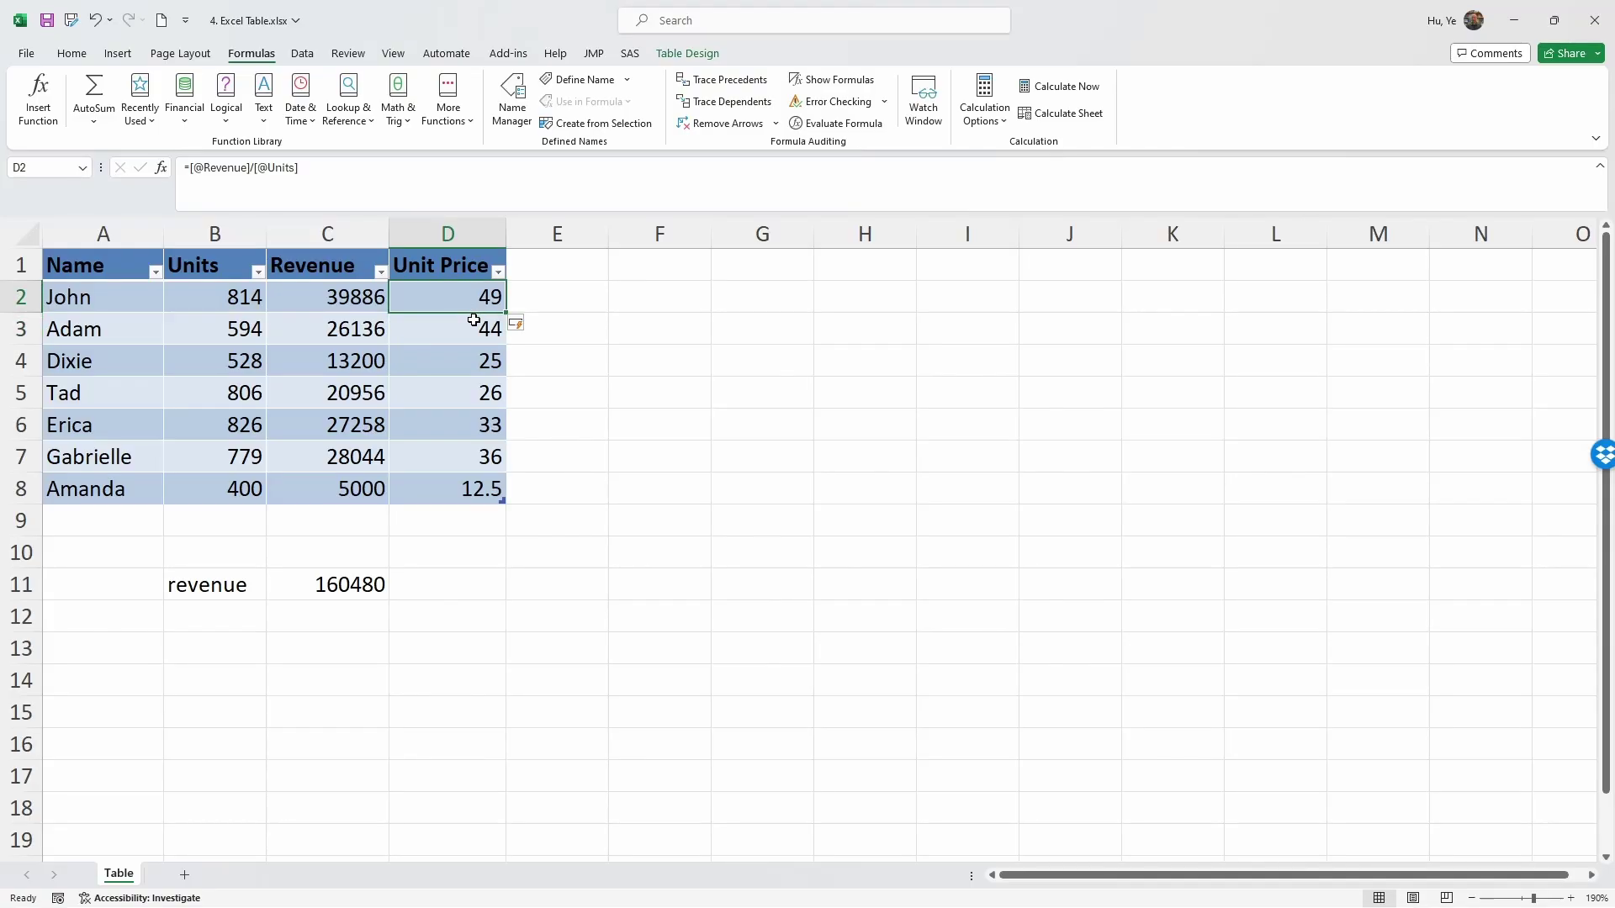
key("Down")
key("Down")
key("Down")
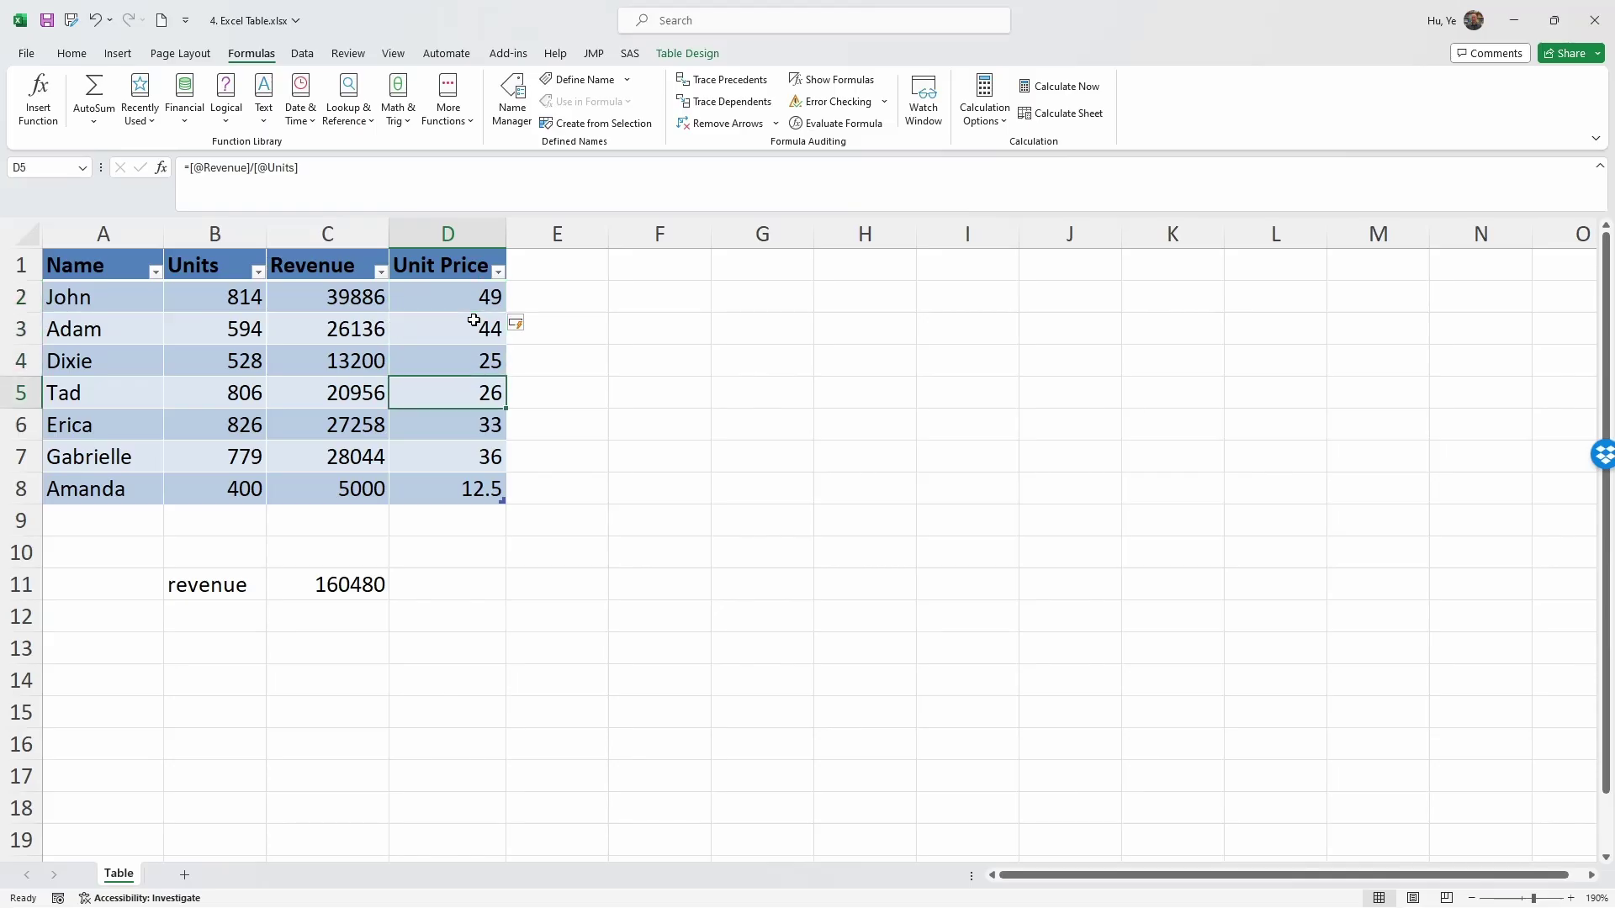
key("Down")
key("Down")
key("Down")
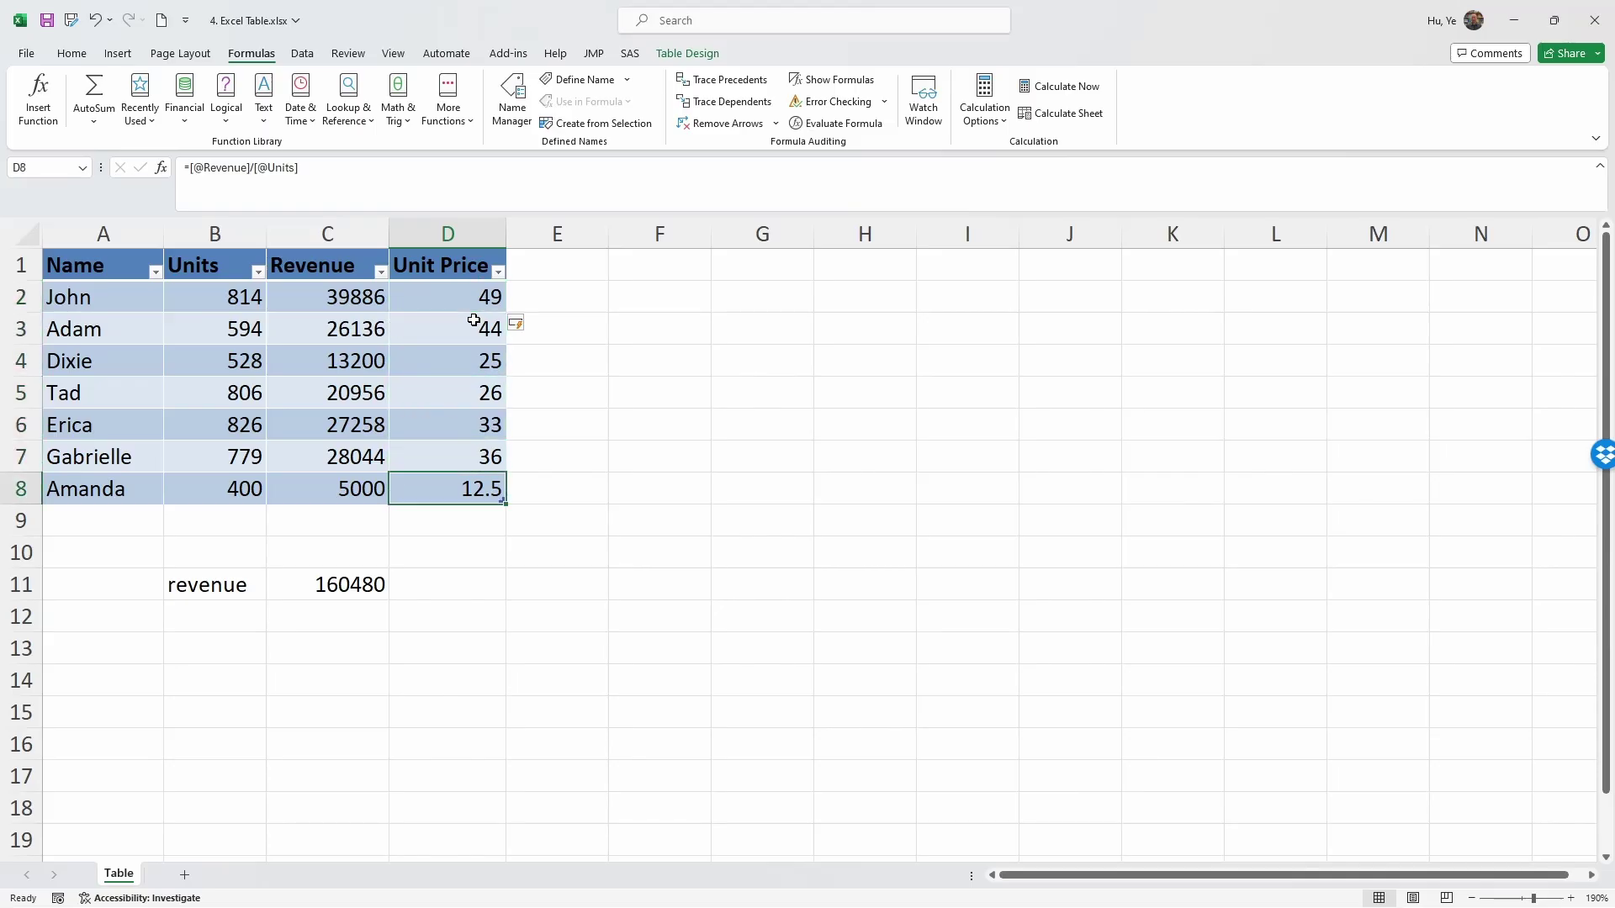